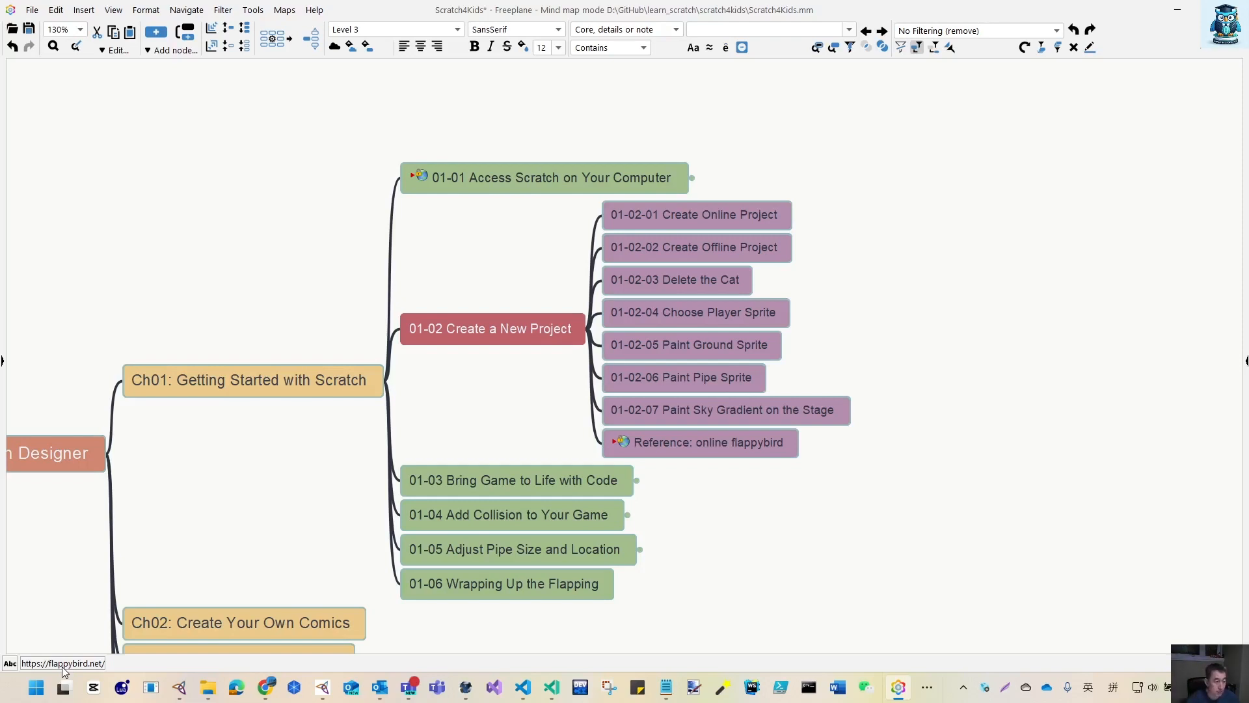
Minimize the mind map, chat and ontology editor windows and show the Flappy Bird game page in the browser.
left_click(1177, 16)
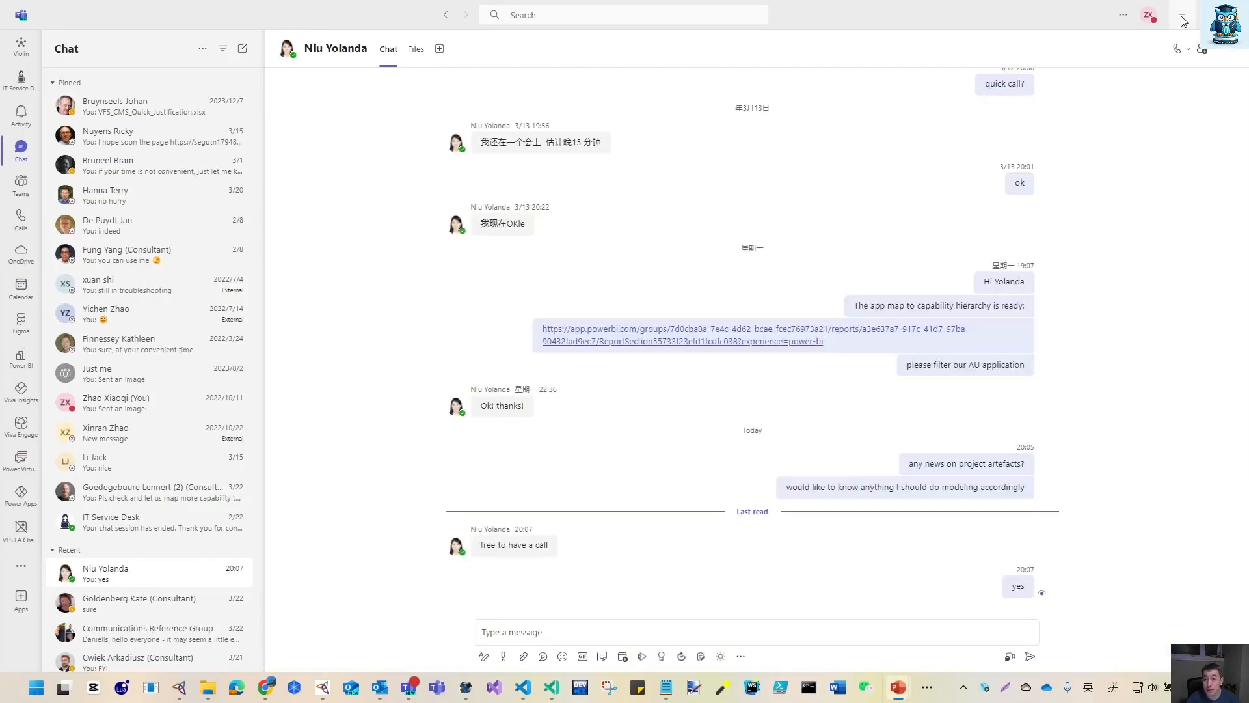
left_click(1181, 16)
left_click(1181, 20)
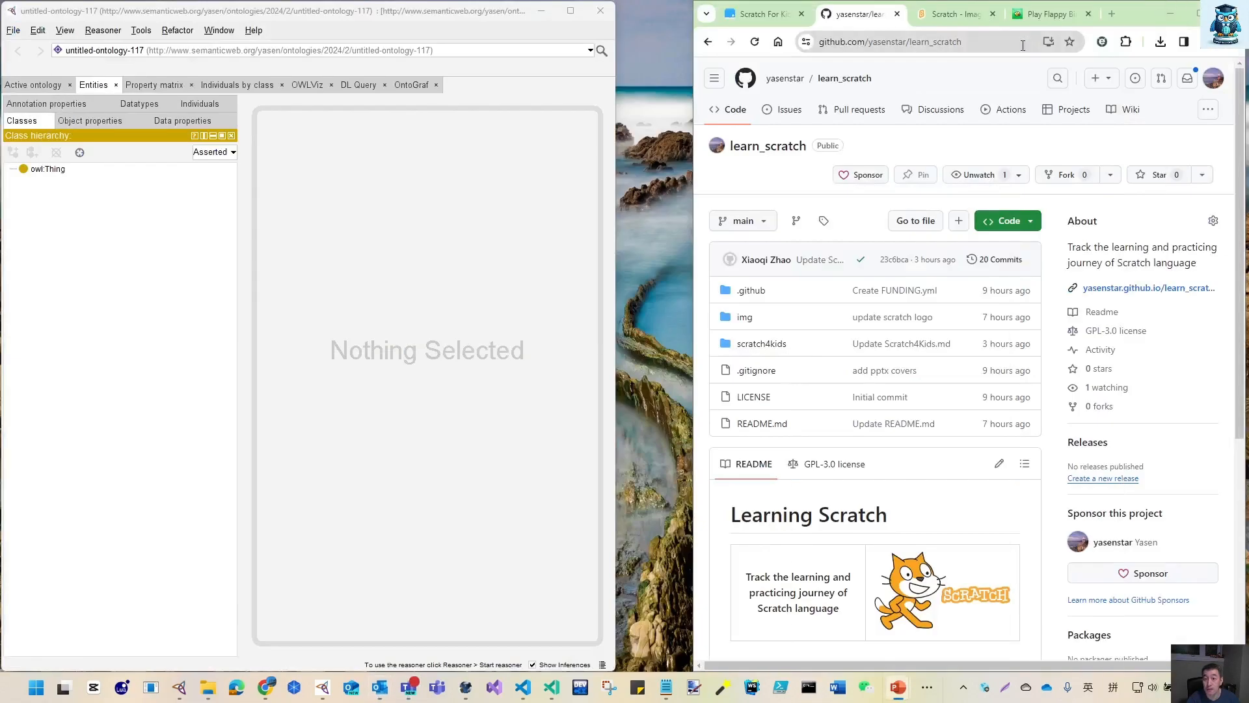
left_click(1051, 18)
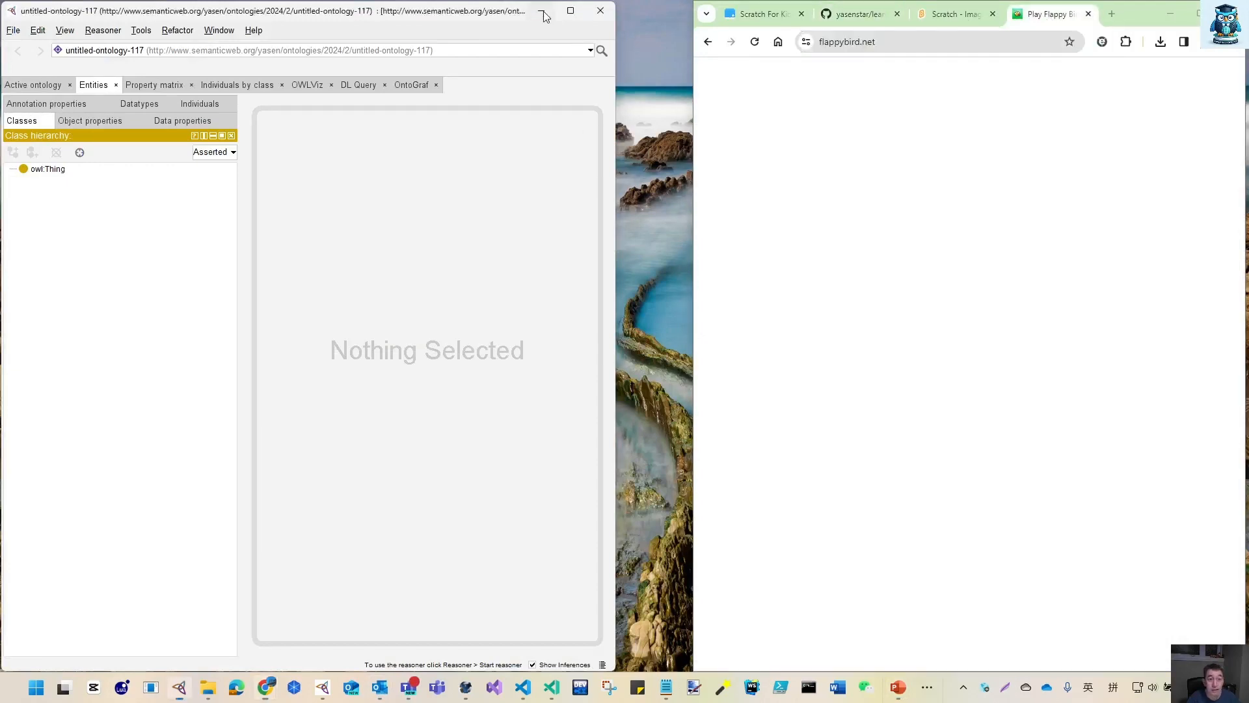
left_click(544, 12)
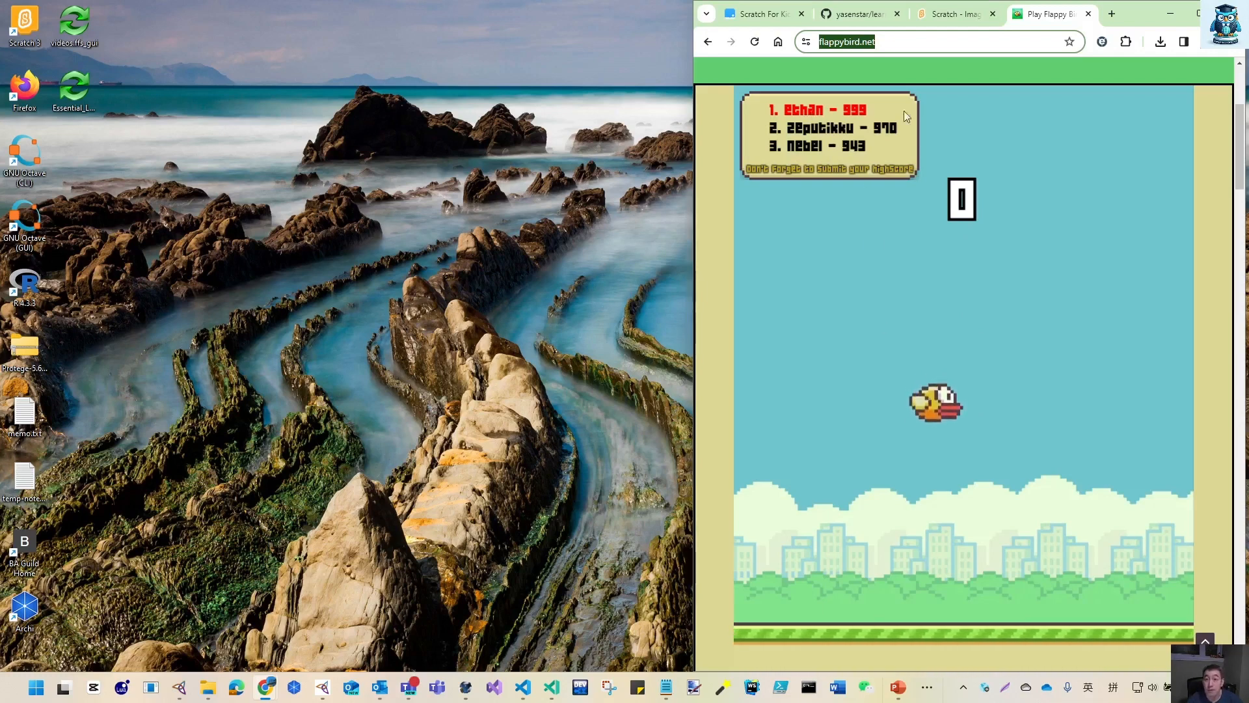
Read the book's Create a New Project instructions for online and offline projects, checking the Scratch website's home page alongside.
left_click(779, 15)
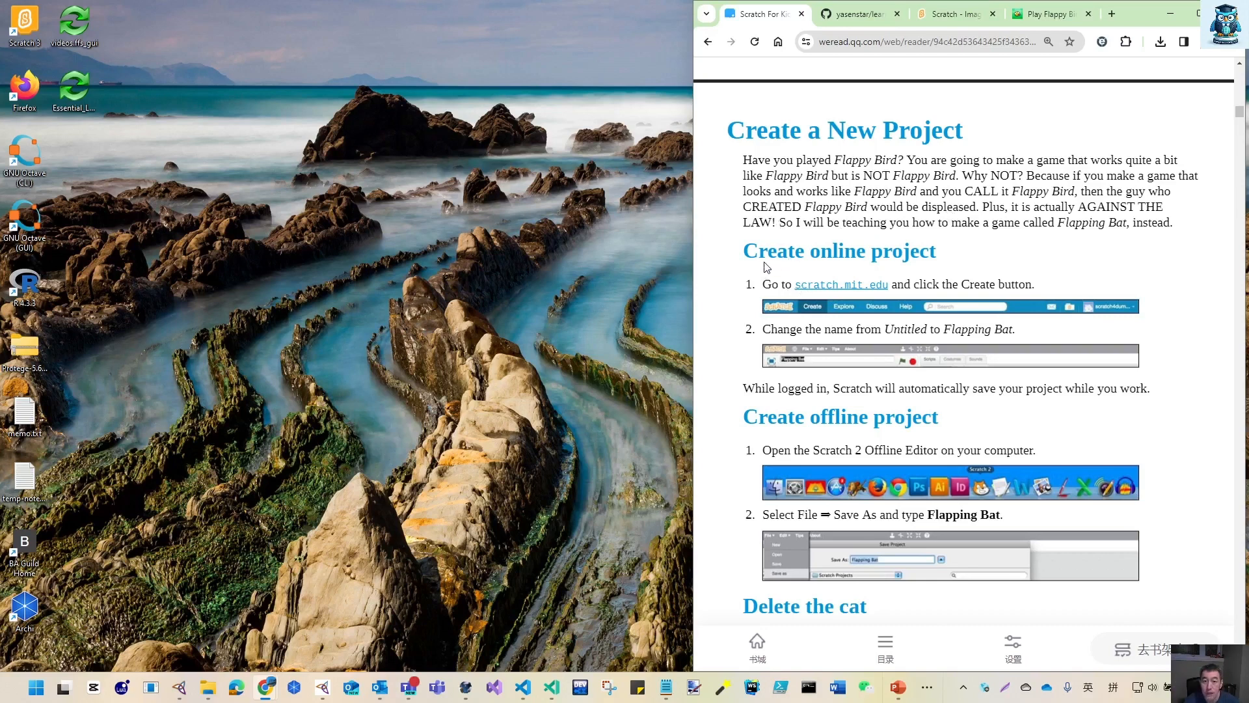
left_click(967, 18)
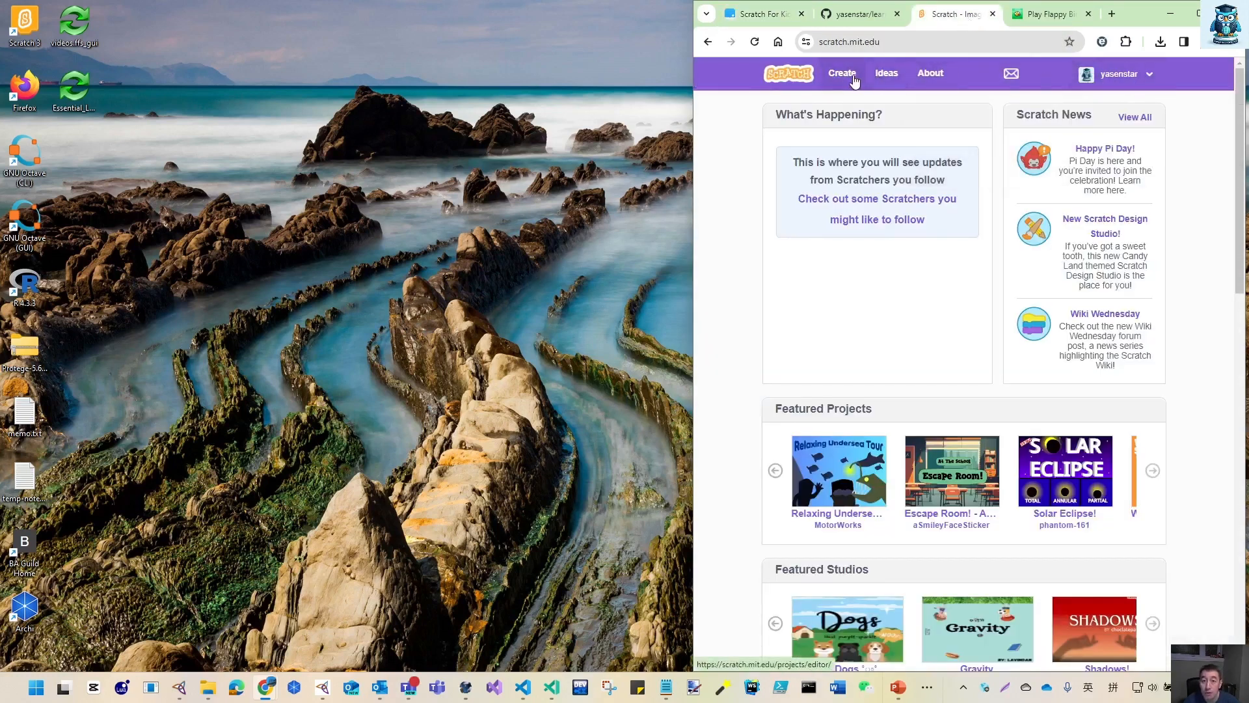
left_click(760, 19)
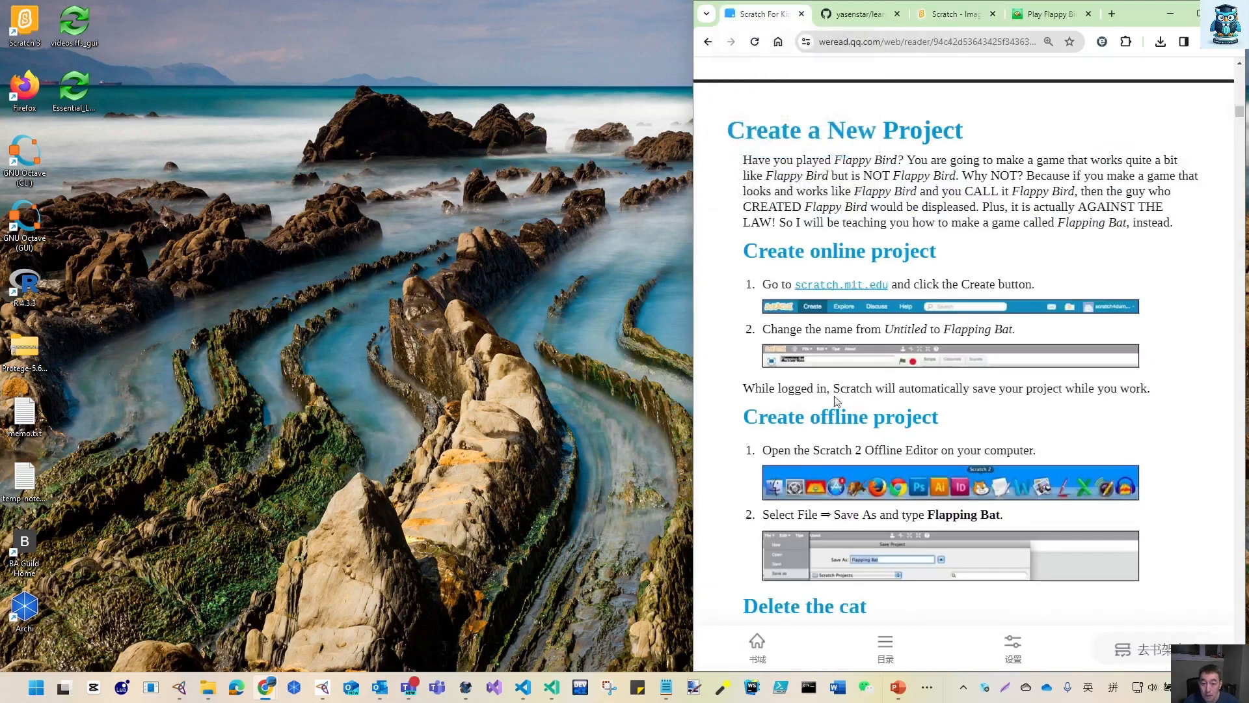
scroll(840, 393, "down", 1)
scroll(840, 393, "down", 2)
scroll(826, 361, "down", 2)
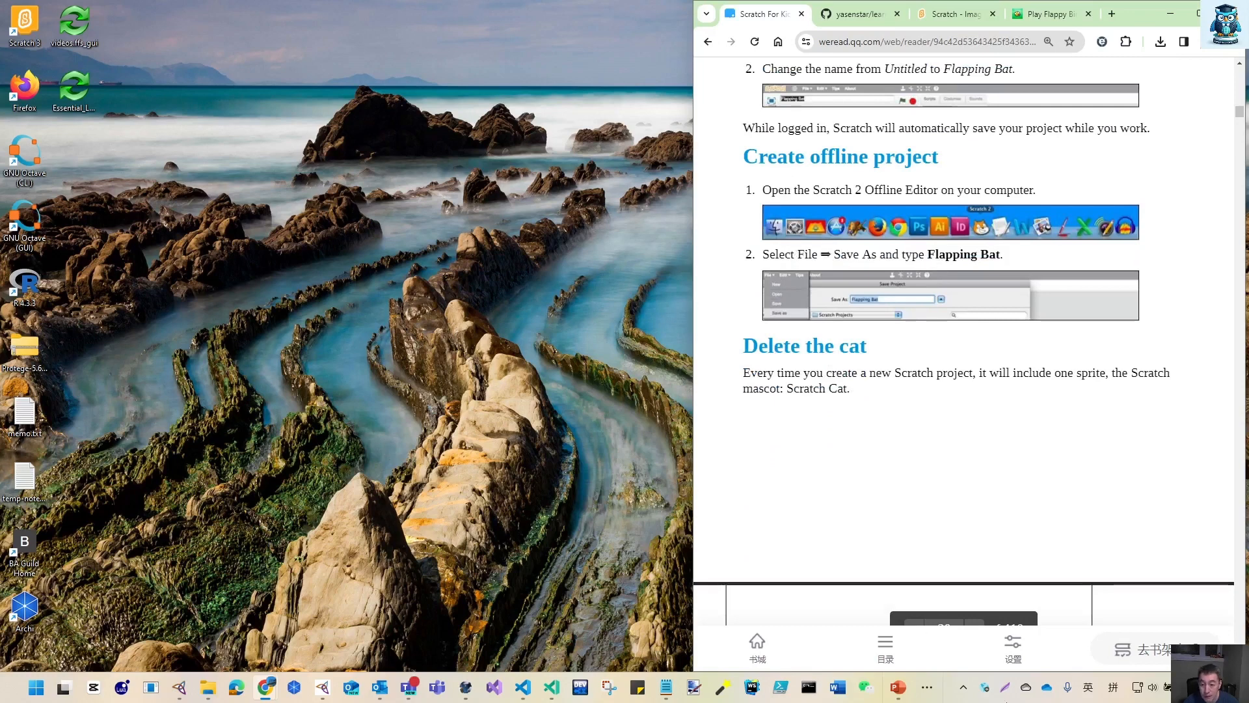
Switch to the Scratch 3 desktop editor and widen its window to fill the space beside the browser.
left_click(928, 689)
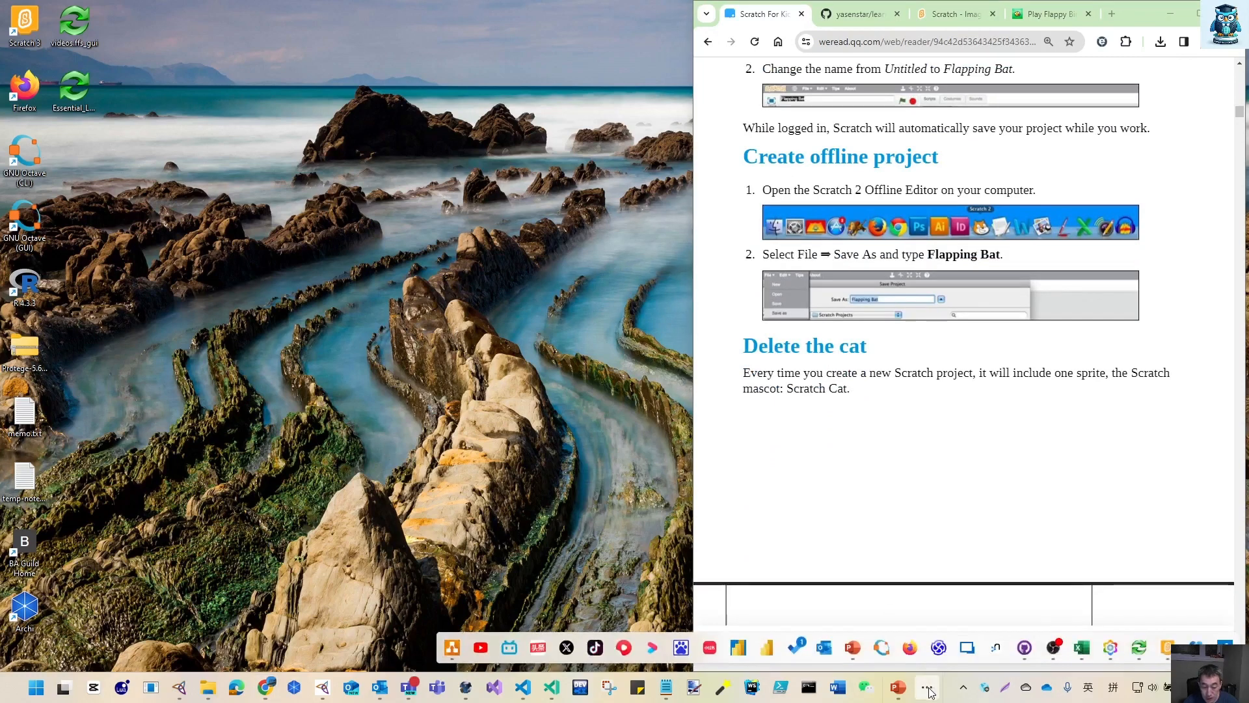
left_click(1168, 650)
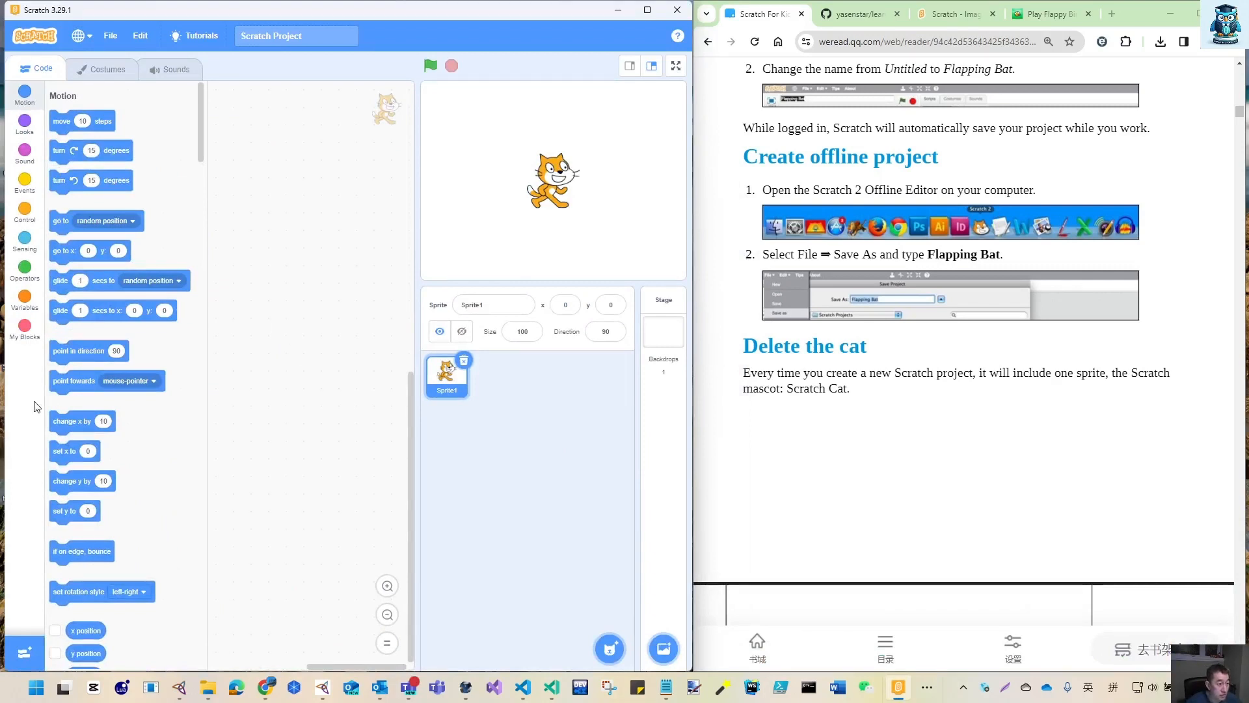
left_click_drag(5, 405, 3, 407)
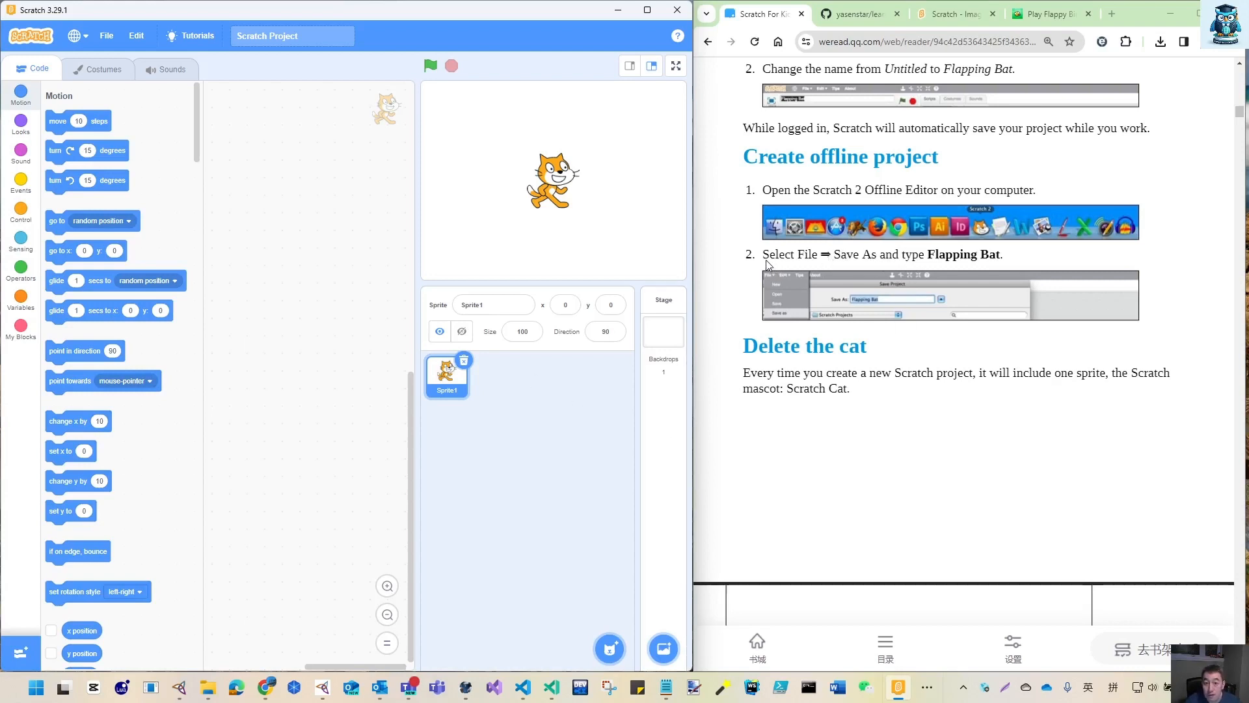
Start saving the project to the computer and browse to the folder D:\GitHub\learn_scratch\scratch4kids\ch01.
left_click(109, 41)
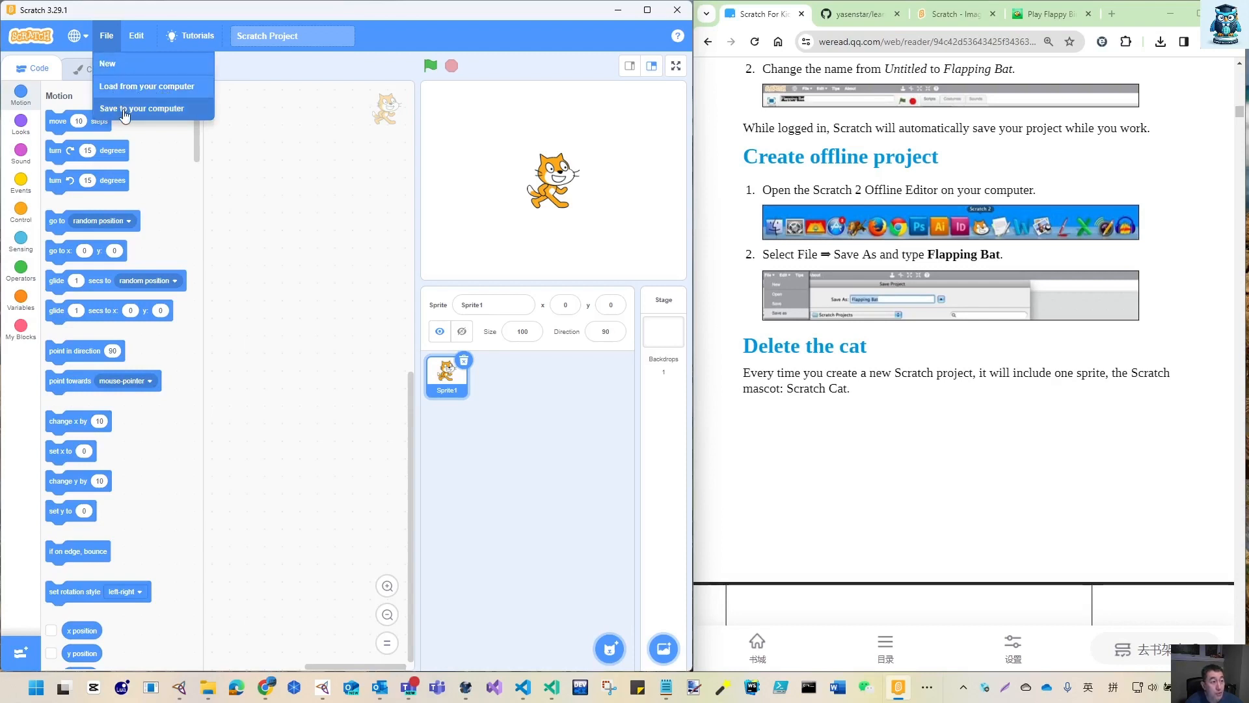
left_click(340, 215)
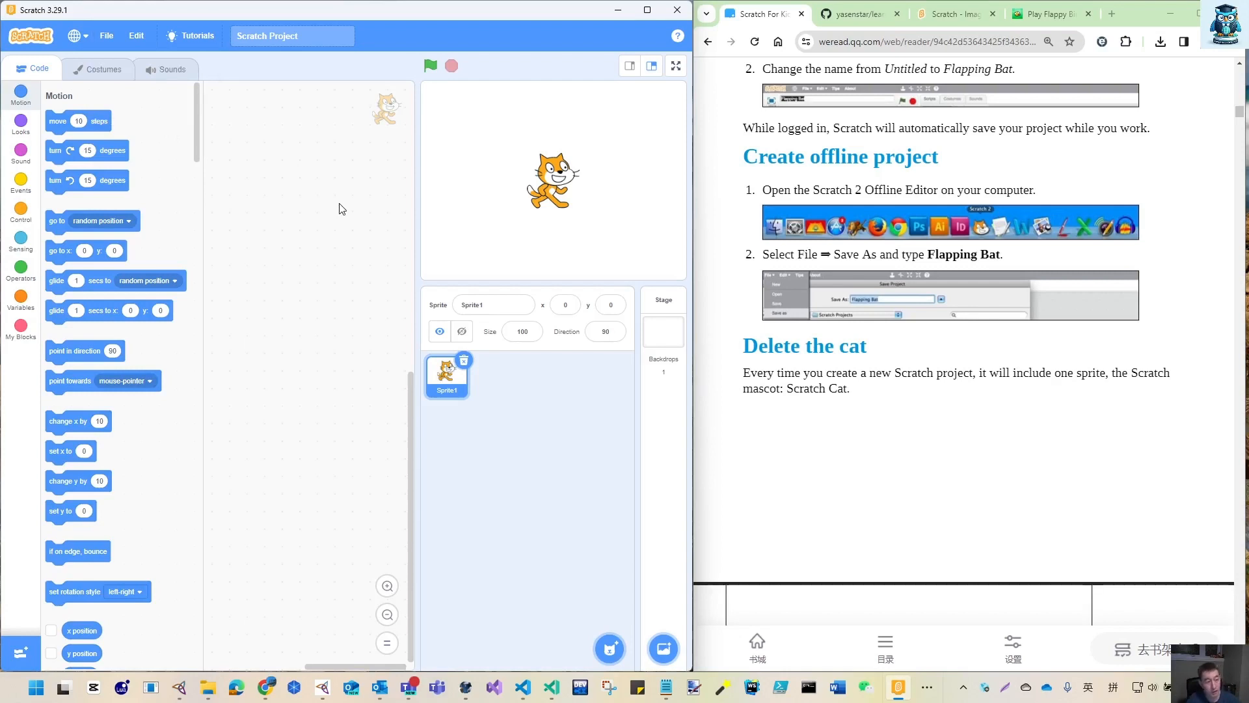
left_click(107, 35)
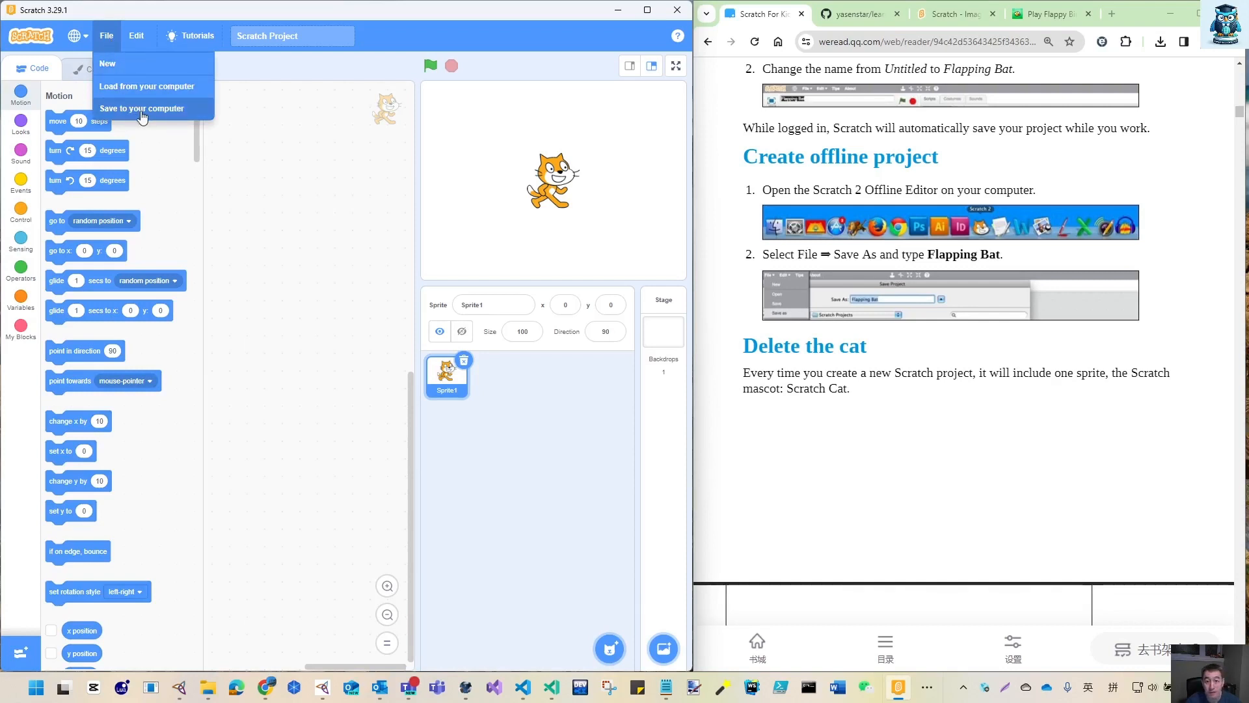
left_click(143, 115)
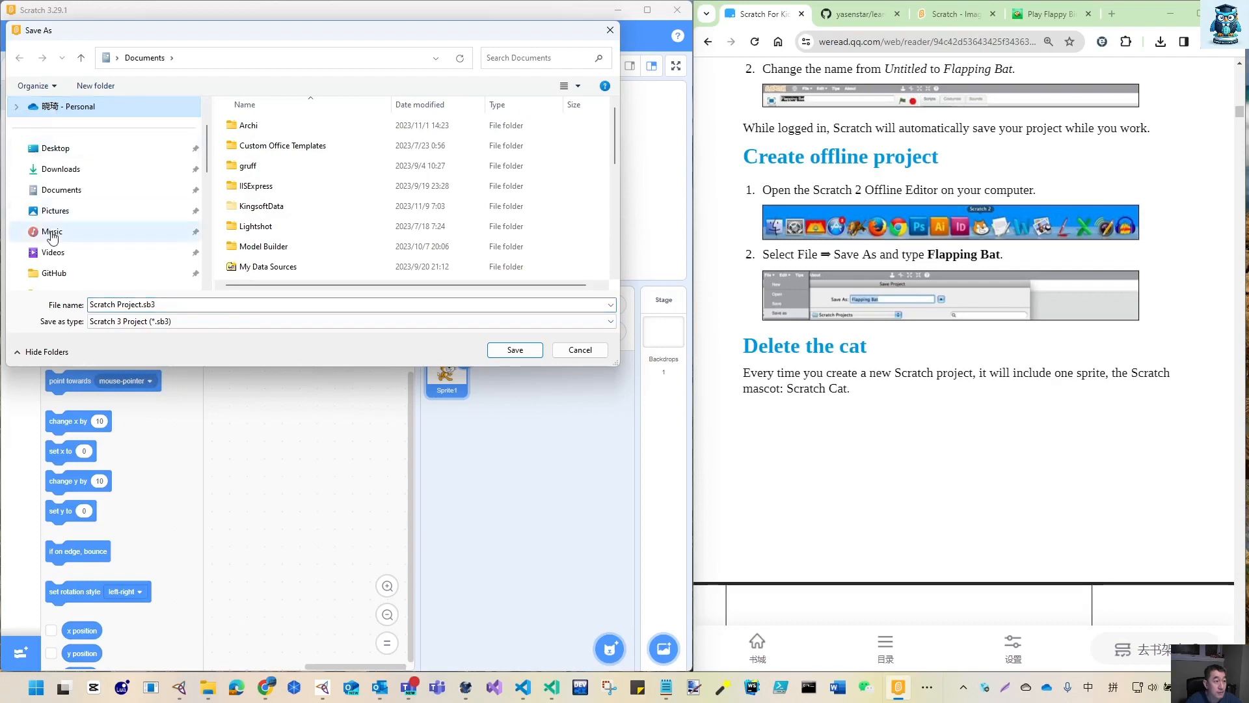
scroll(52, 238, "down", 5)
left_click(62, 149)
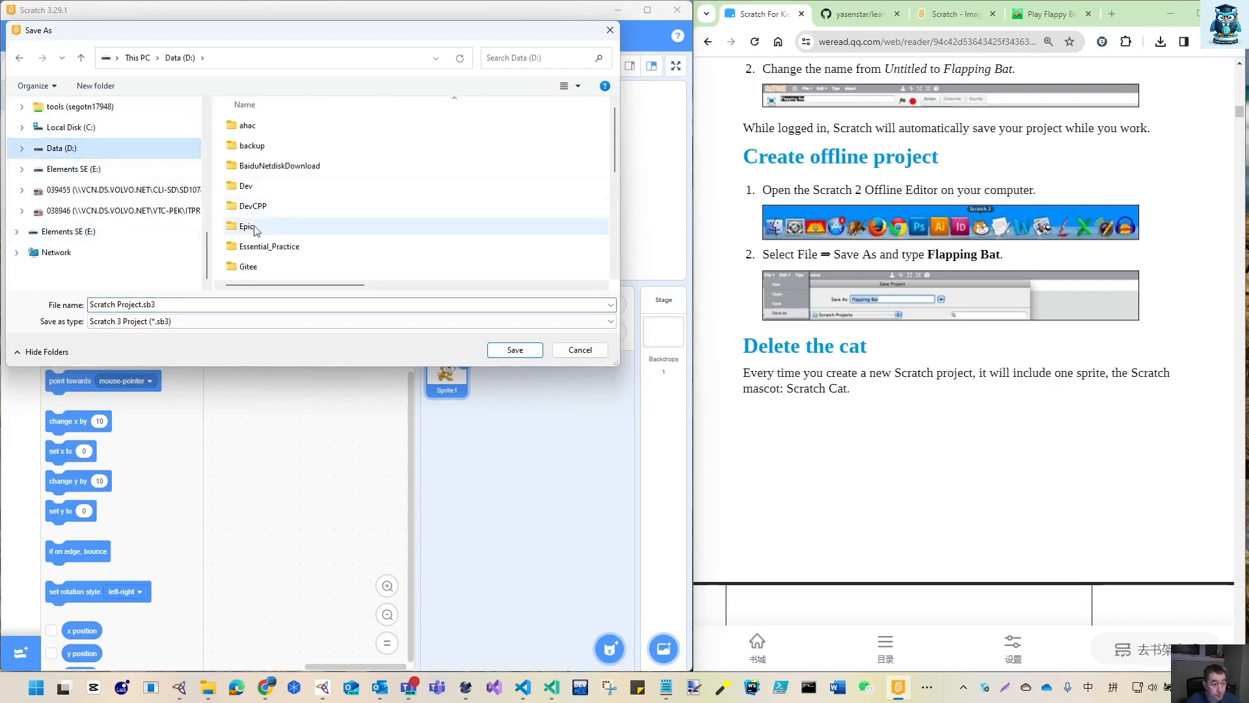
scroll(256, 240, "down", 2)
double_click(253, 168)
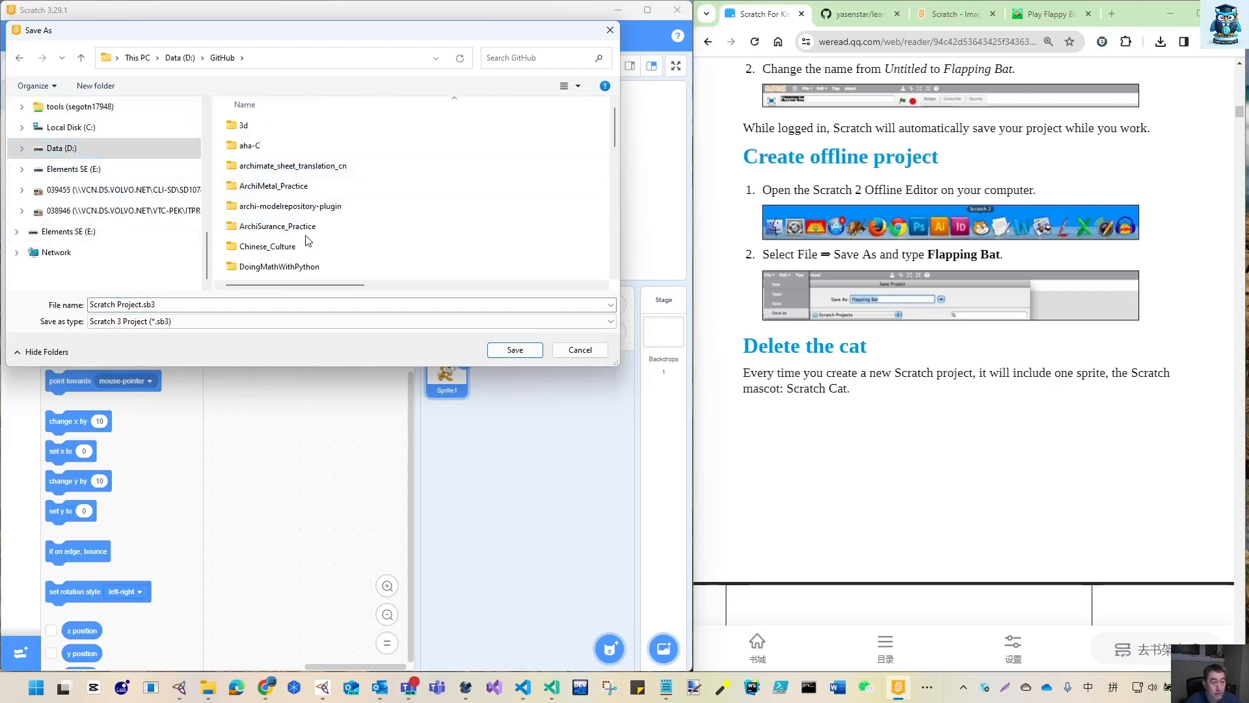
scroll(308, 242, "down", 5)
double_click(273, 229)
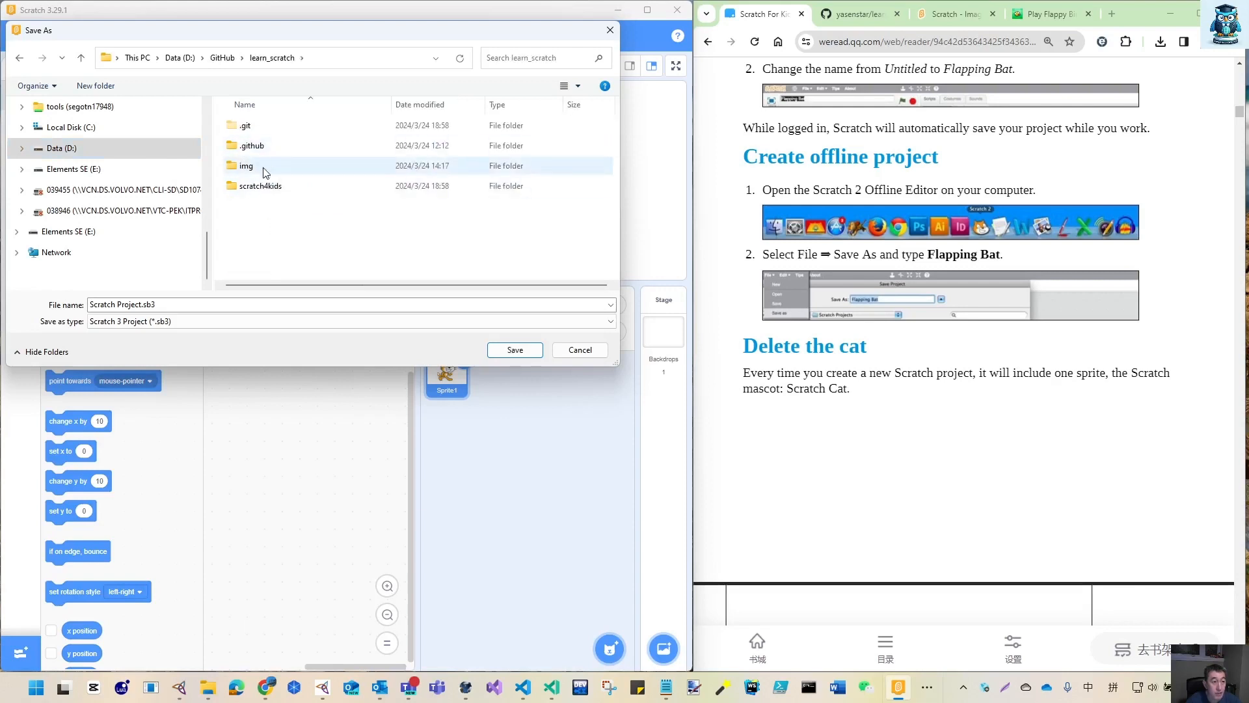
double_click(262, 189)
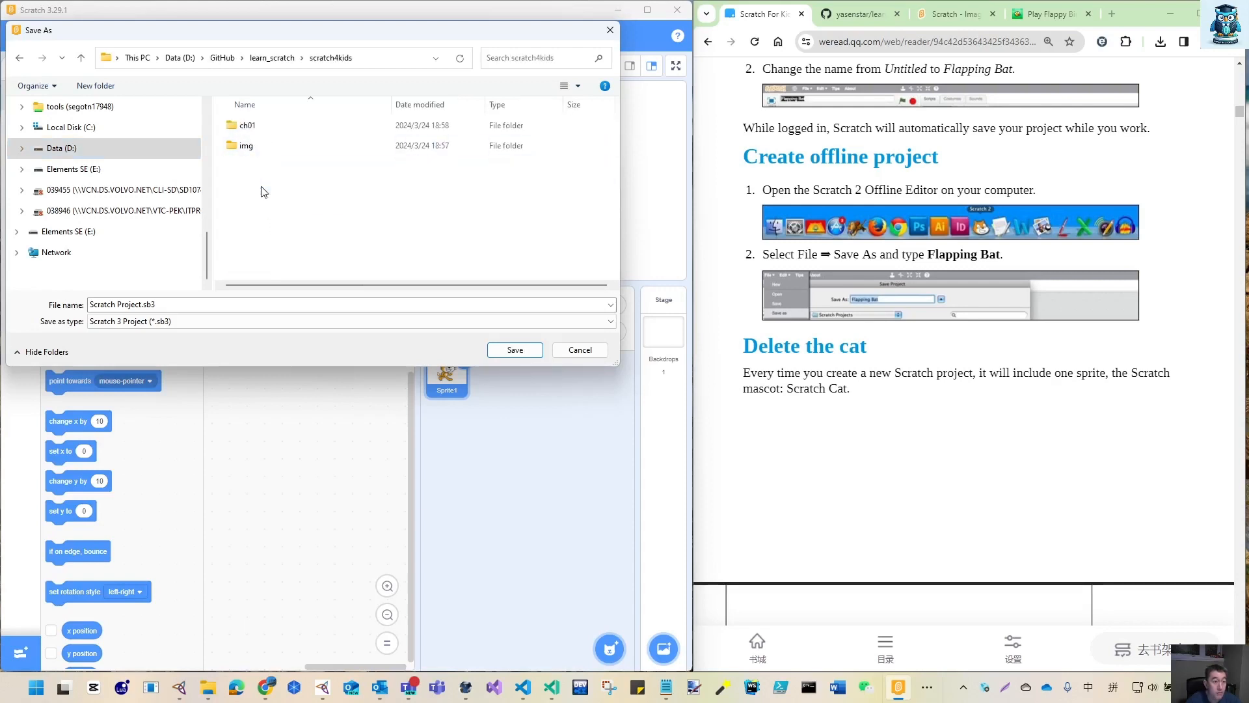
left_click(249, 127)
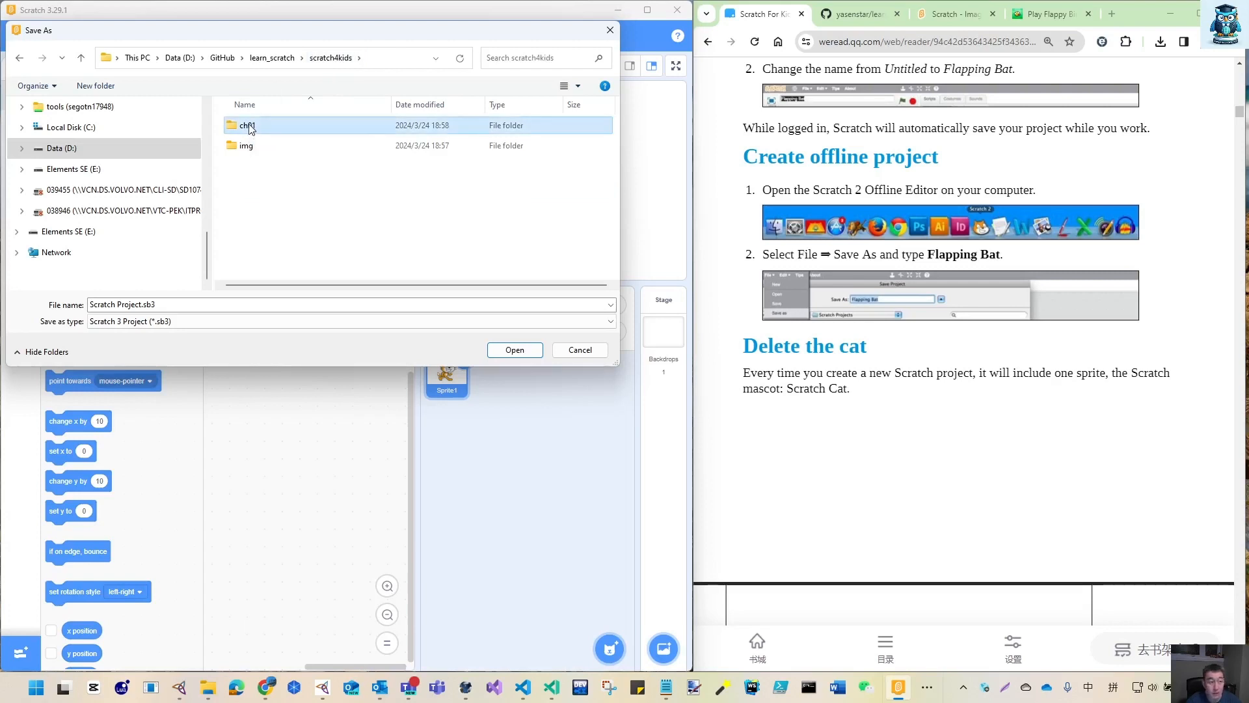
double_click(249, 126)
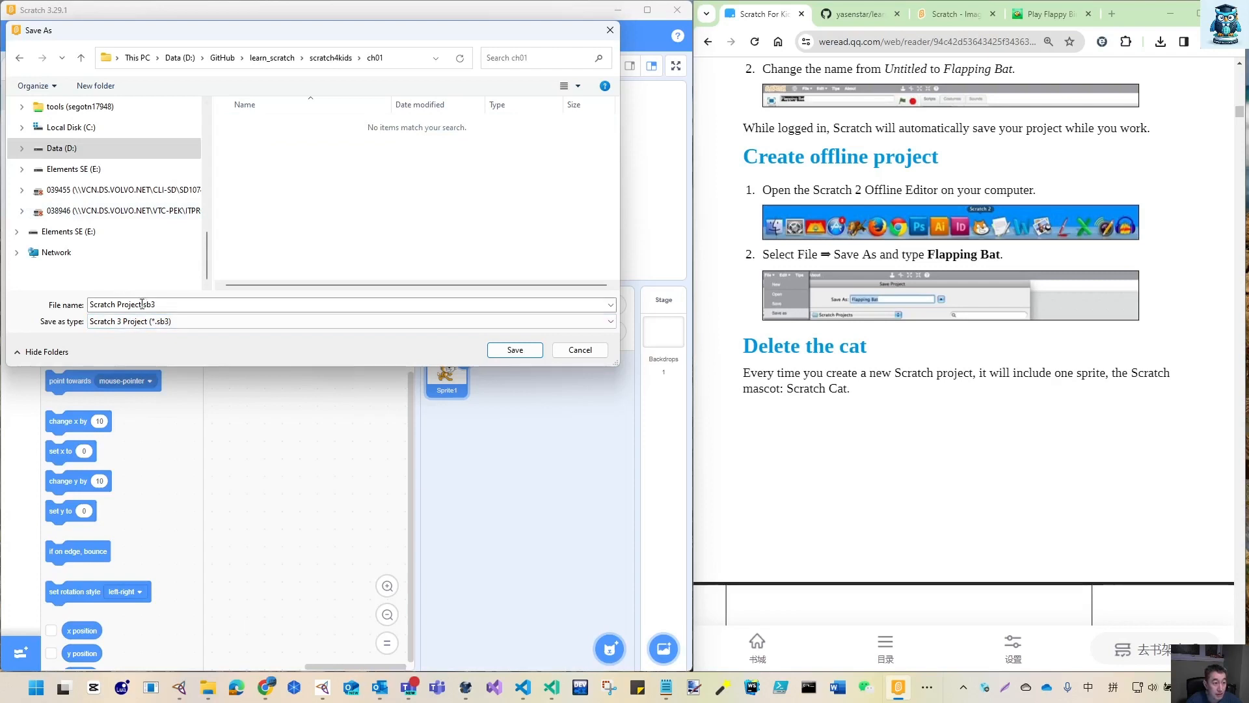
Name the project file Flapping_Bat.sb3 and save it in the ch01 folder.
triple_click(141, 304)
left_click_drag(142, 304, 90, 304)
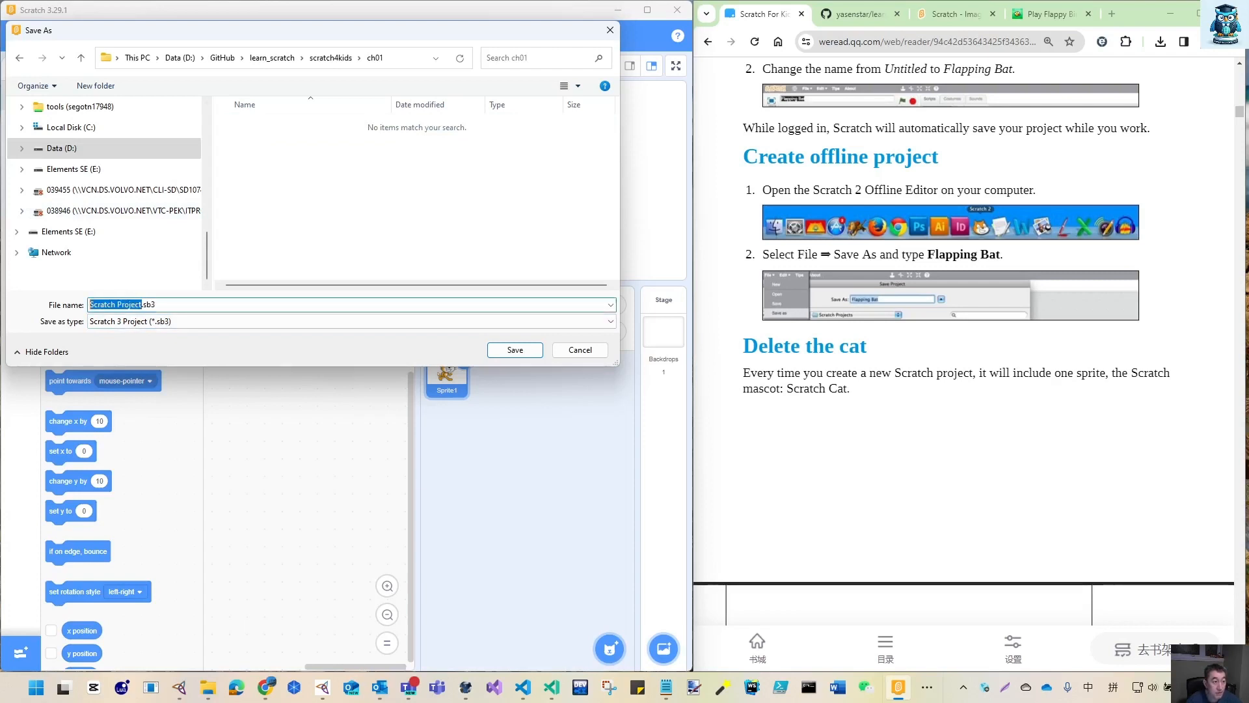
type("Flapping")
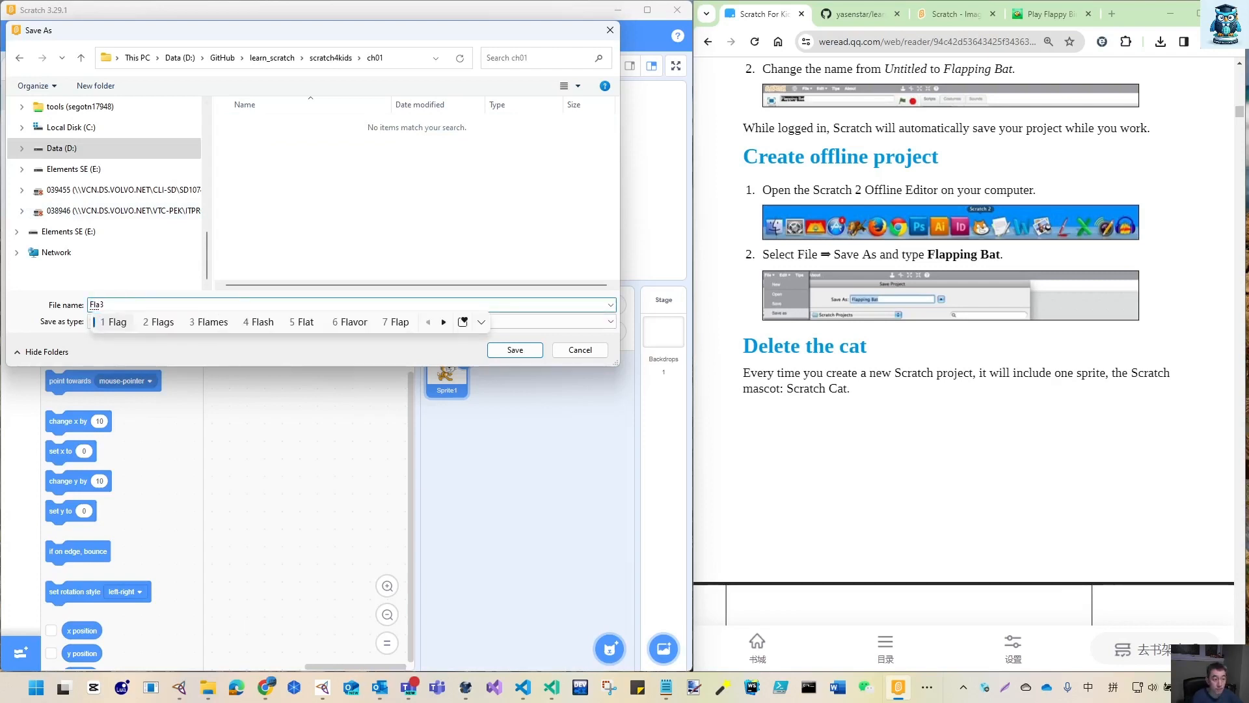
key("shift")
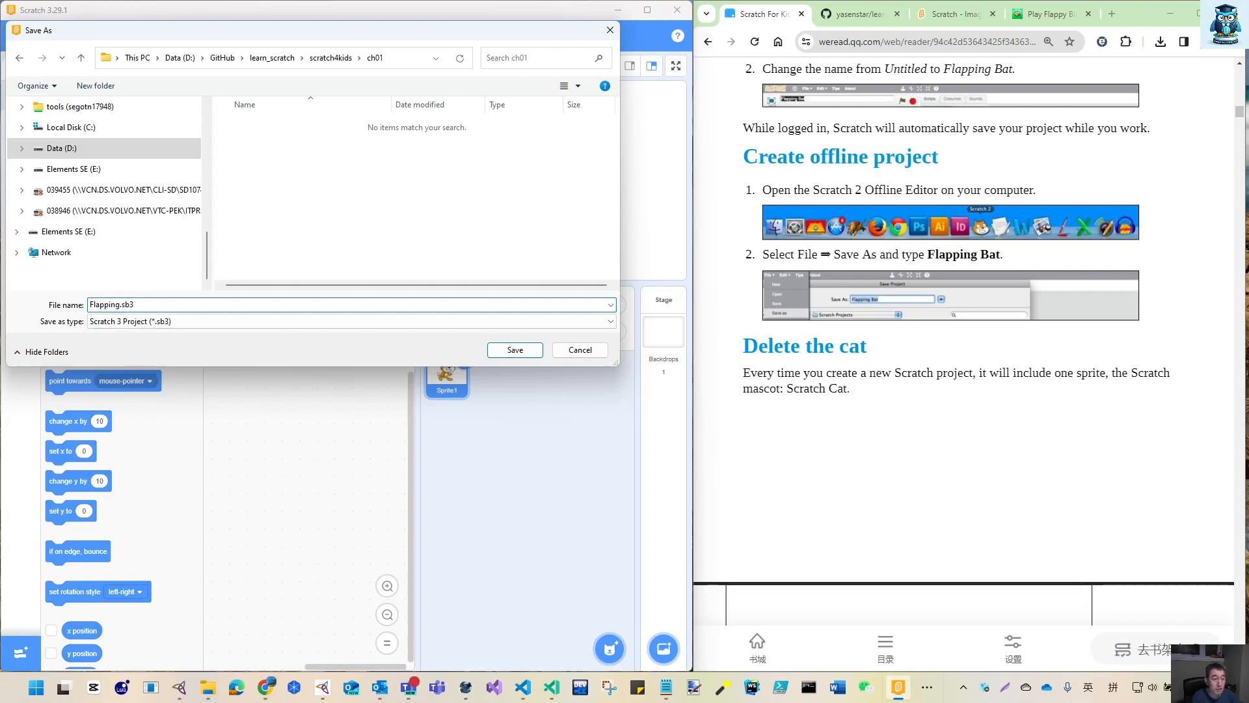
type("_Ba")
type("t")
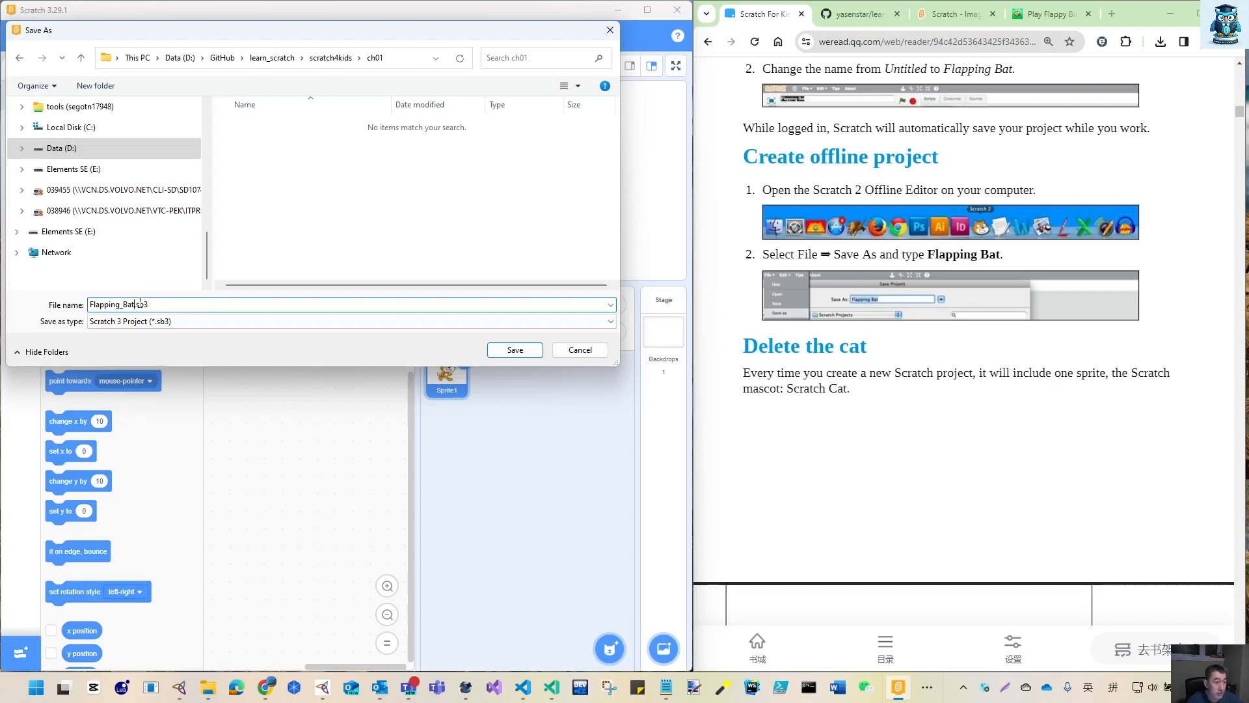
left_click(515, 350)
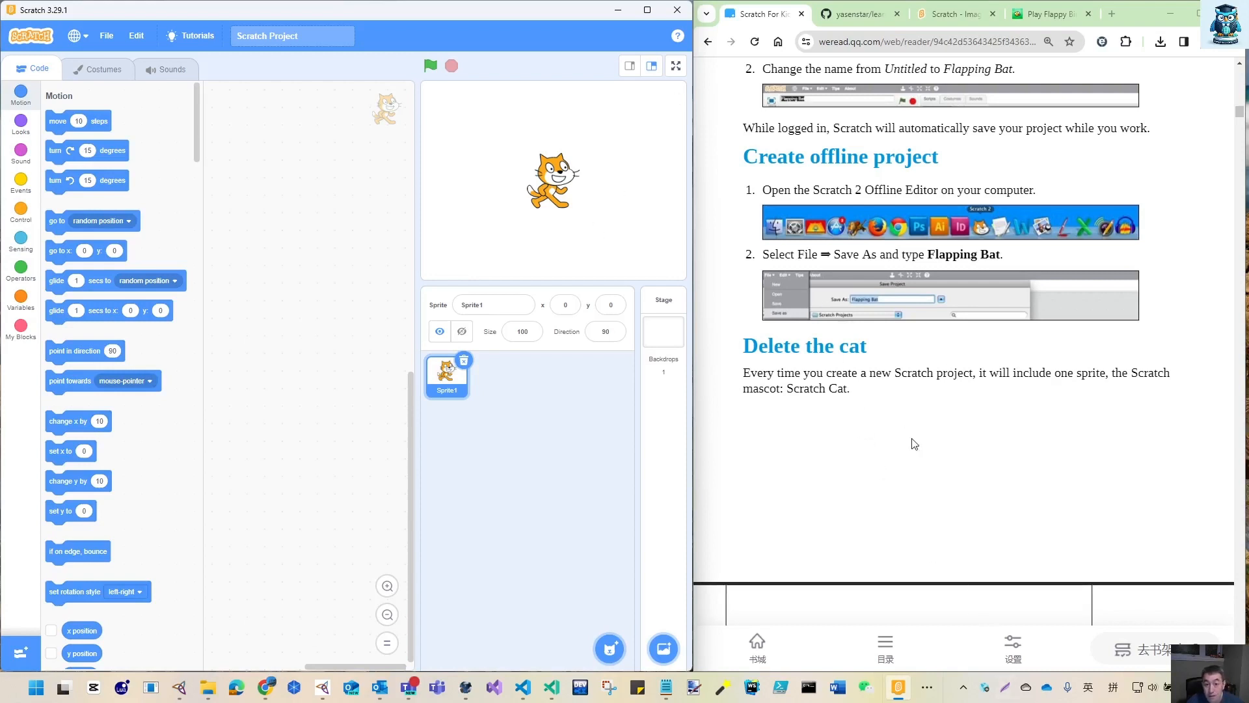
Read the book's Delete the cat section for the way to remove a sprite.
scroll(912, 441, "down", 2)
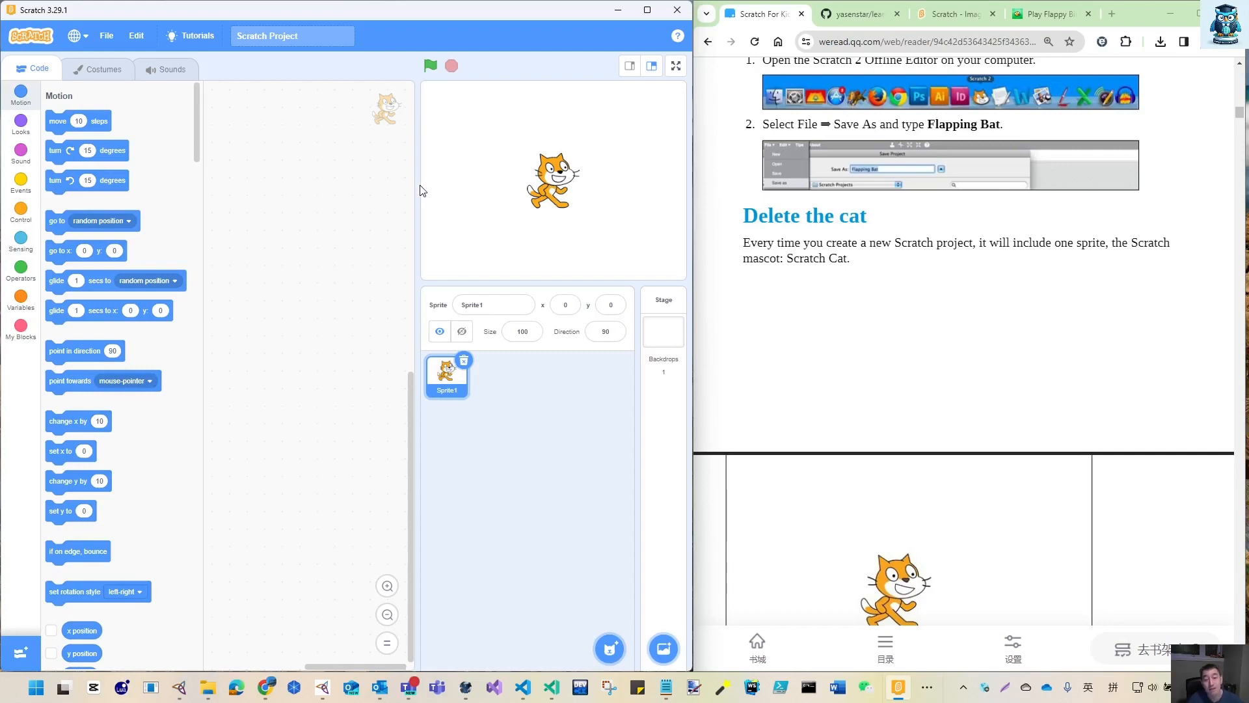
scroll(813, 527, "down", 4)
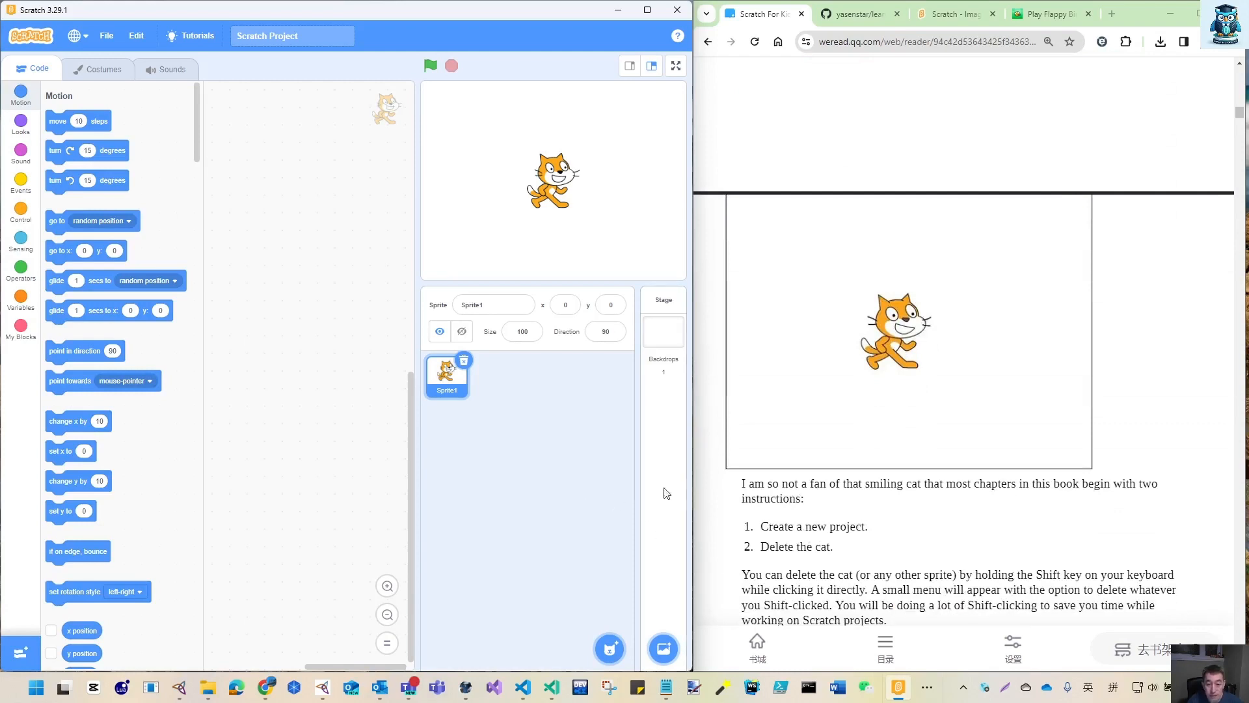
scroll(892, 523, "down", 2)
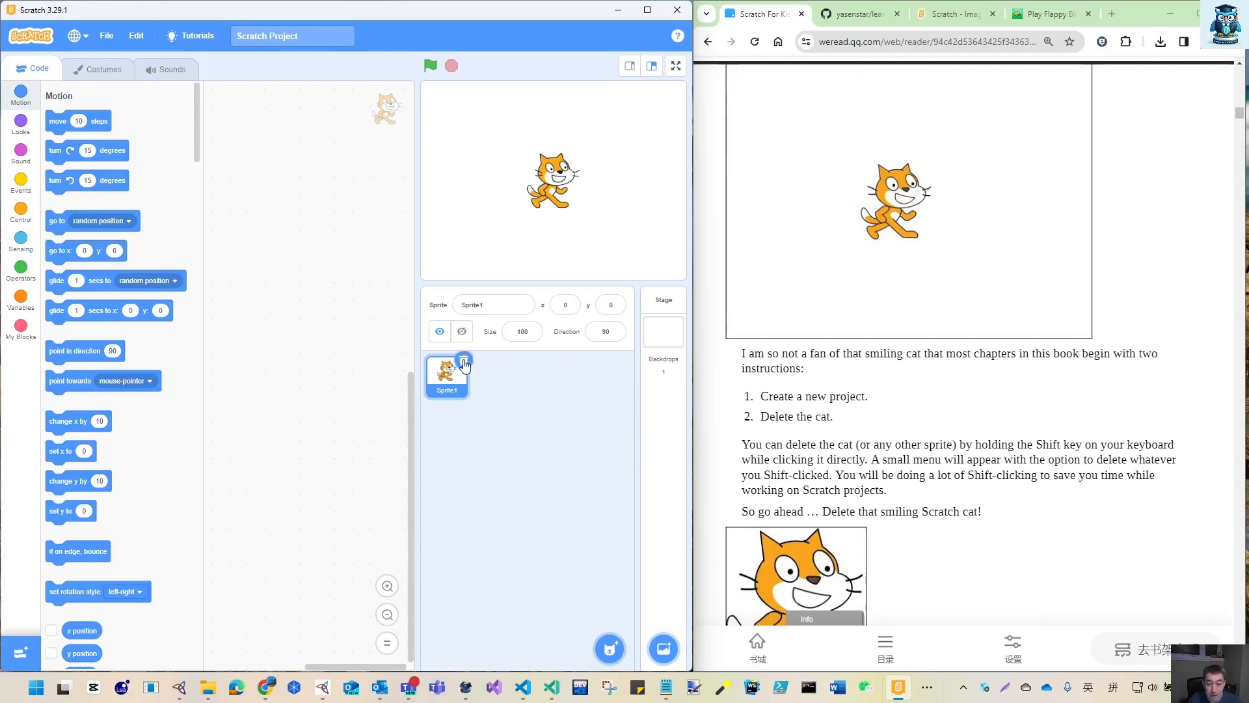
scroll(820, 459, "down", 2)
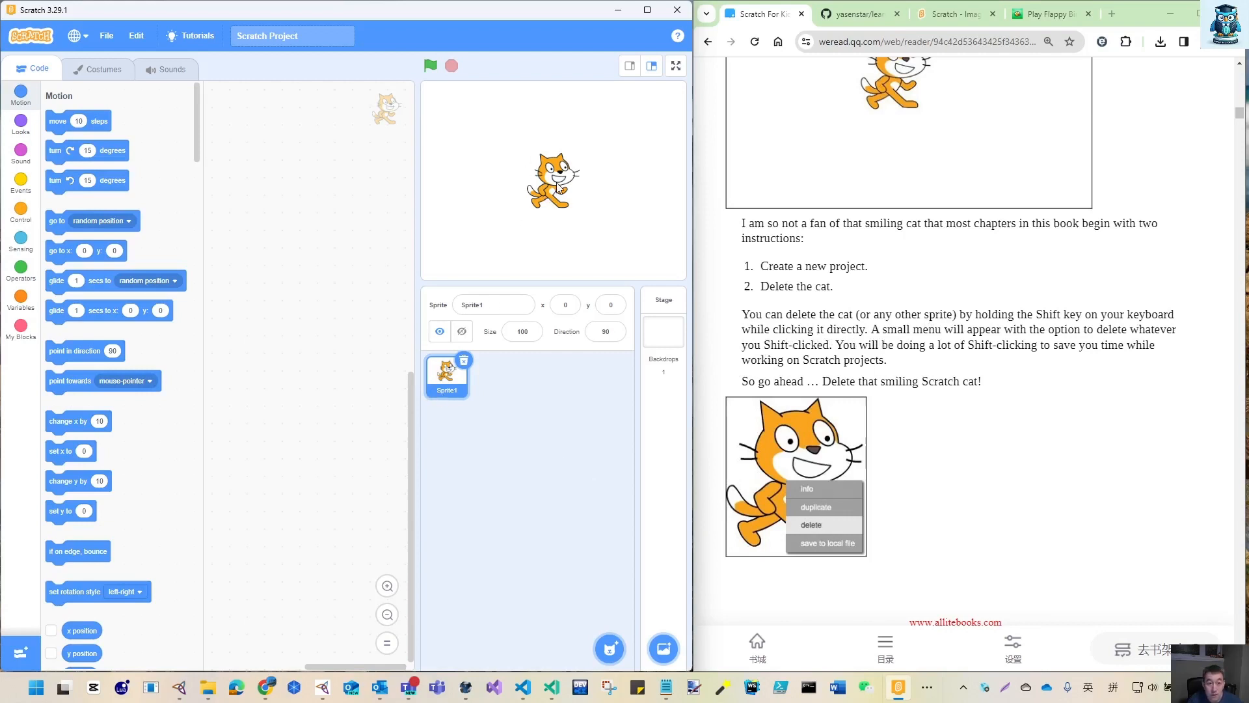
Delete the default cat sprite from the project.
right_click(382, 111)
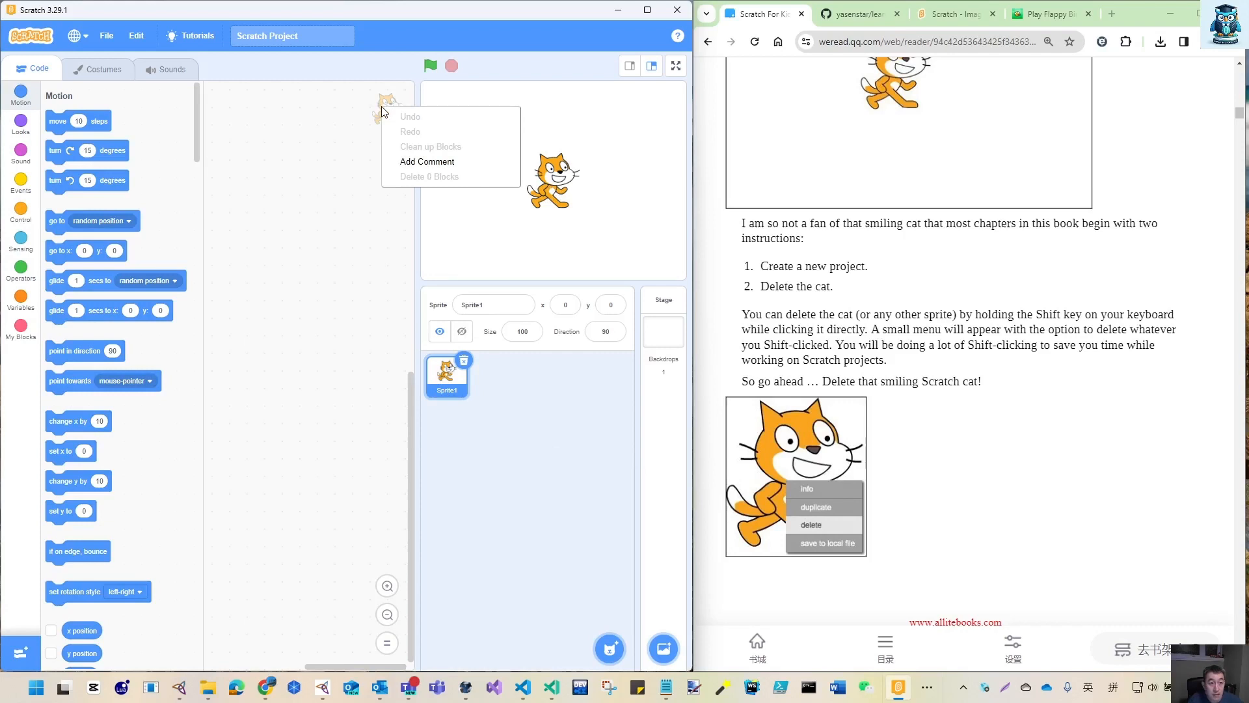
left_click(354, 205)
right_click(452, 380)
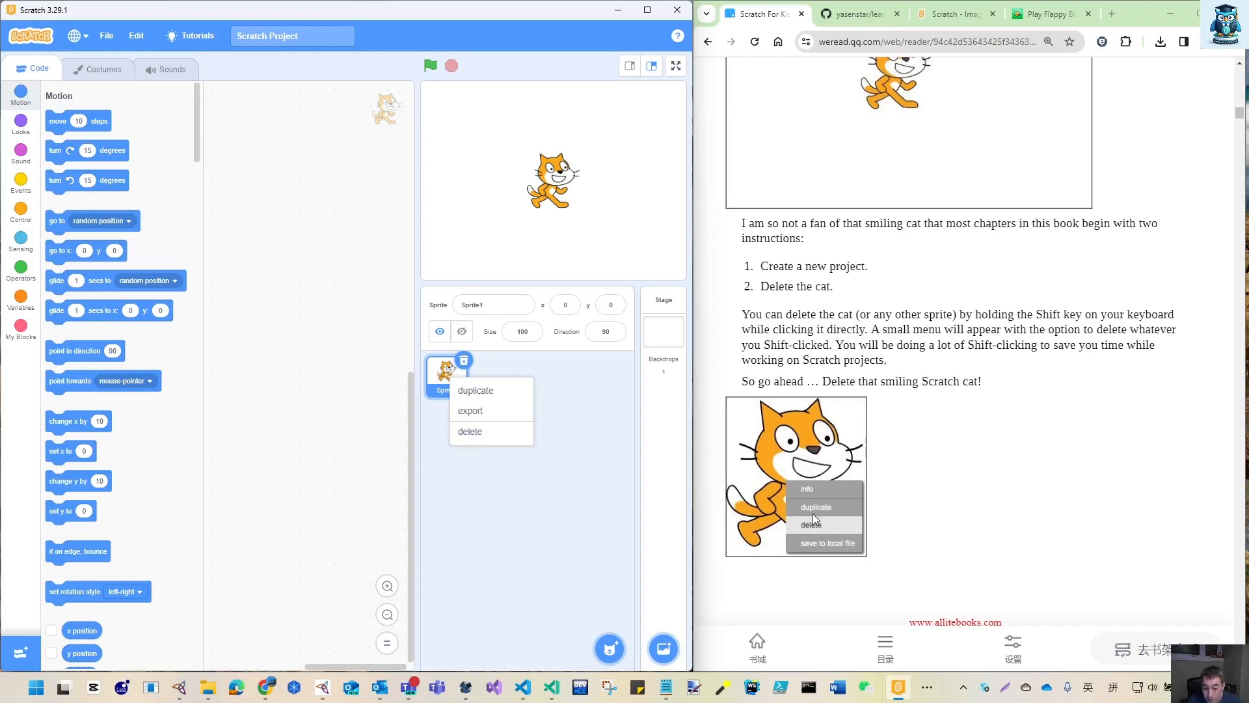
scroll(815, 508, "down", 3)
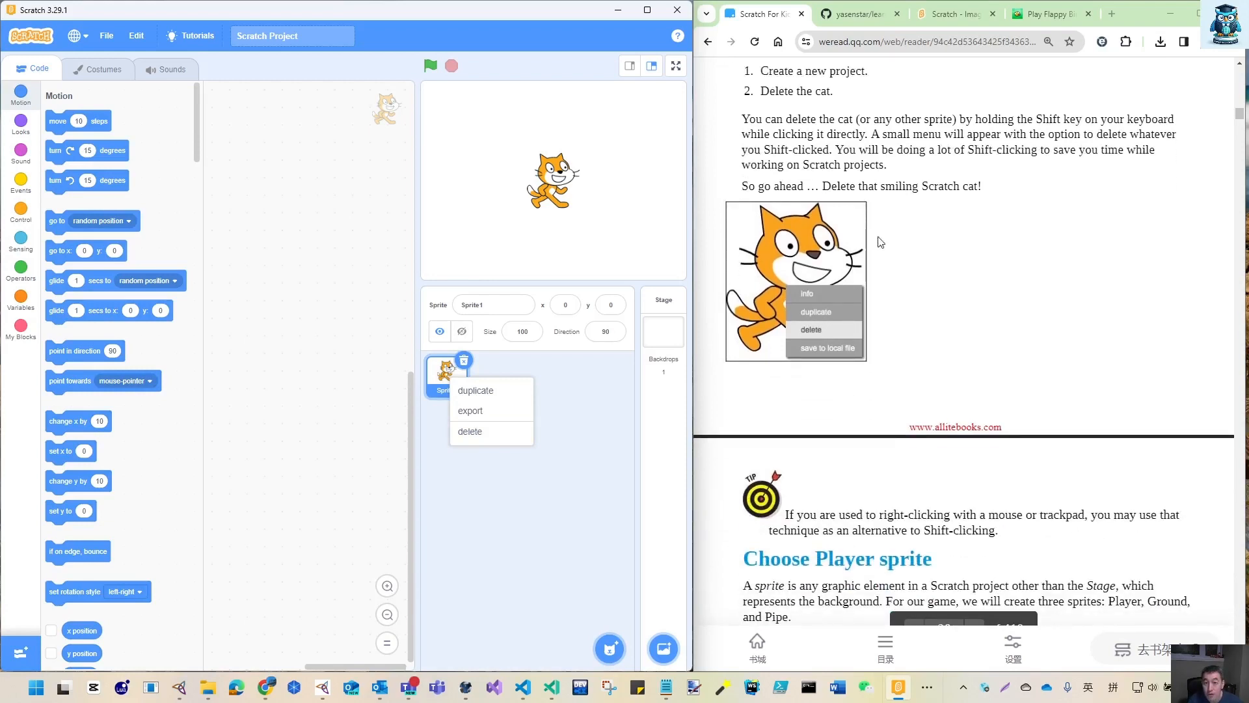
left_click(566, 449)
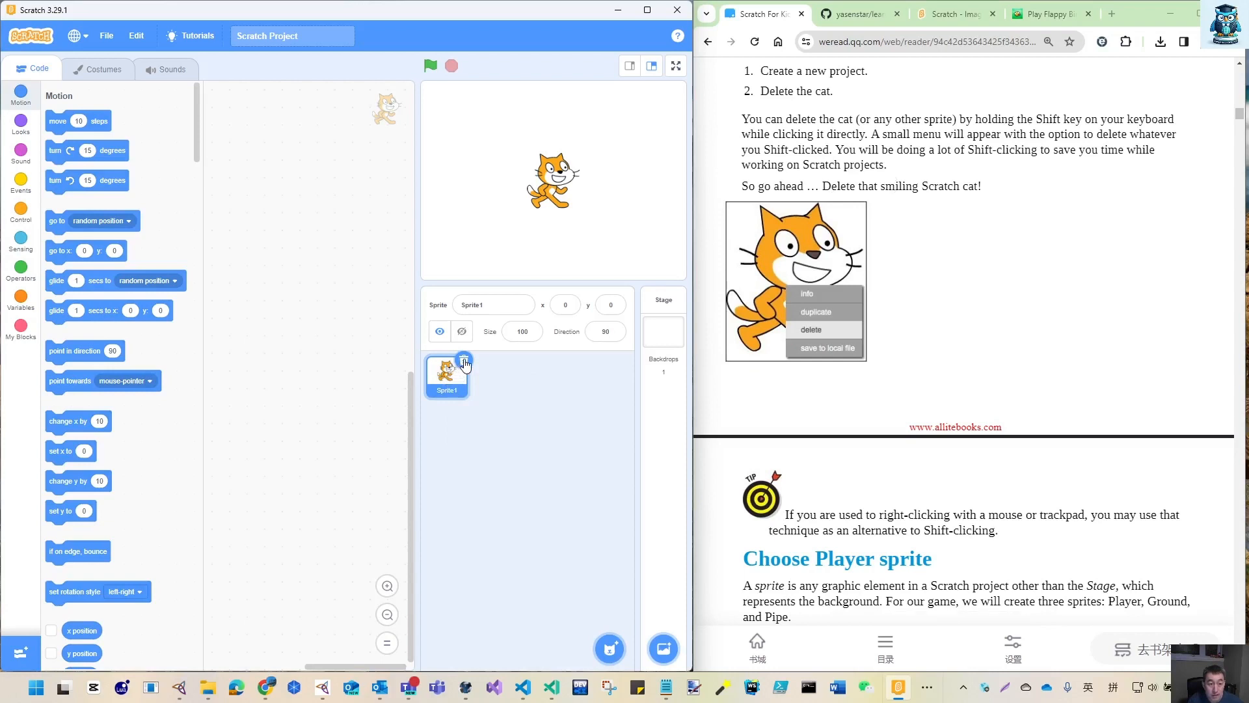
right_click(447, 385)
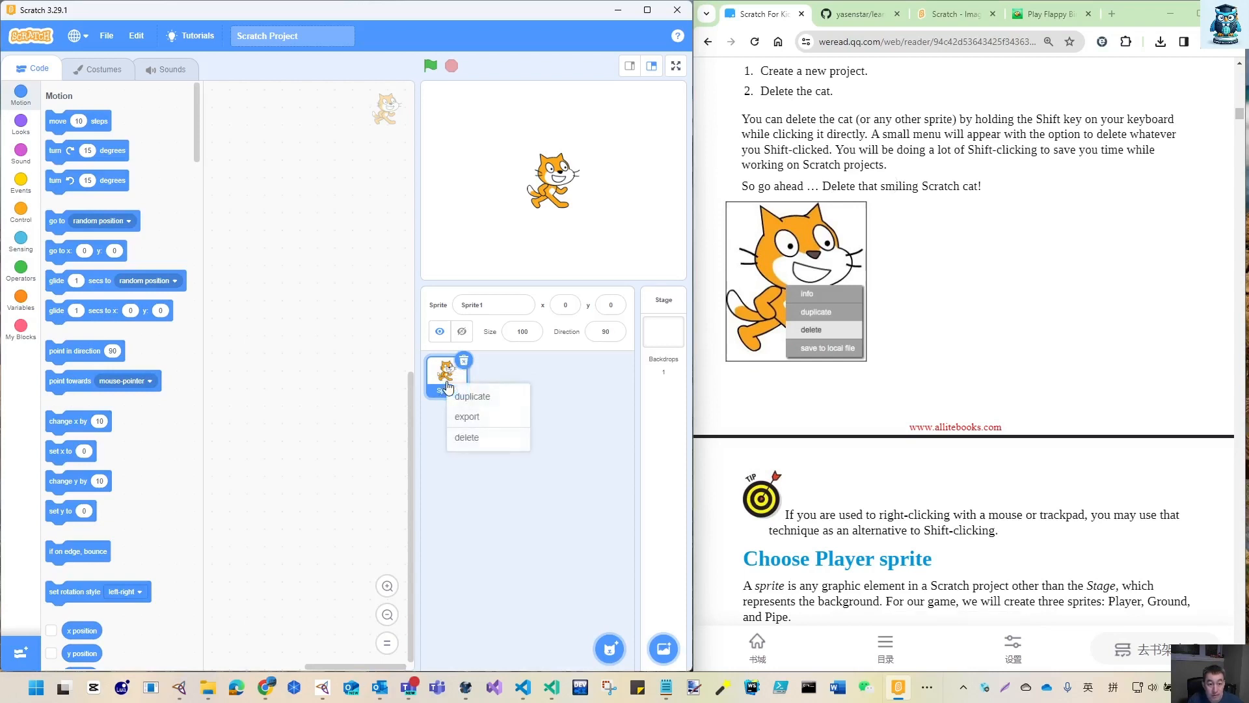
left_click(476, 438)
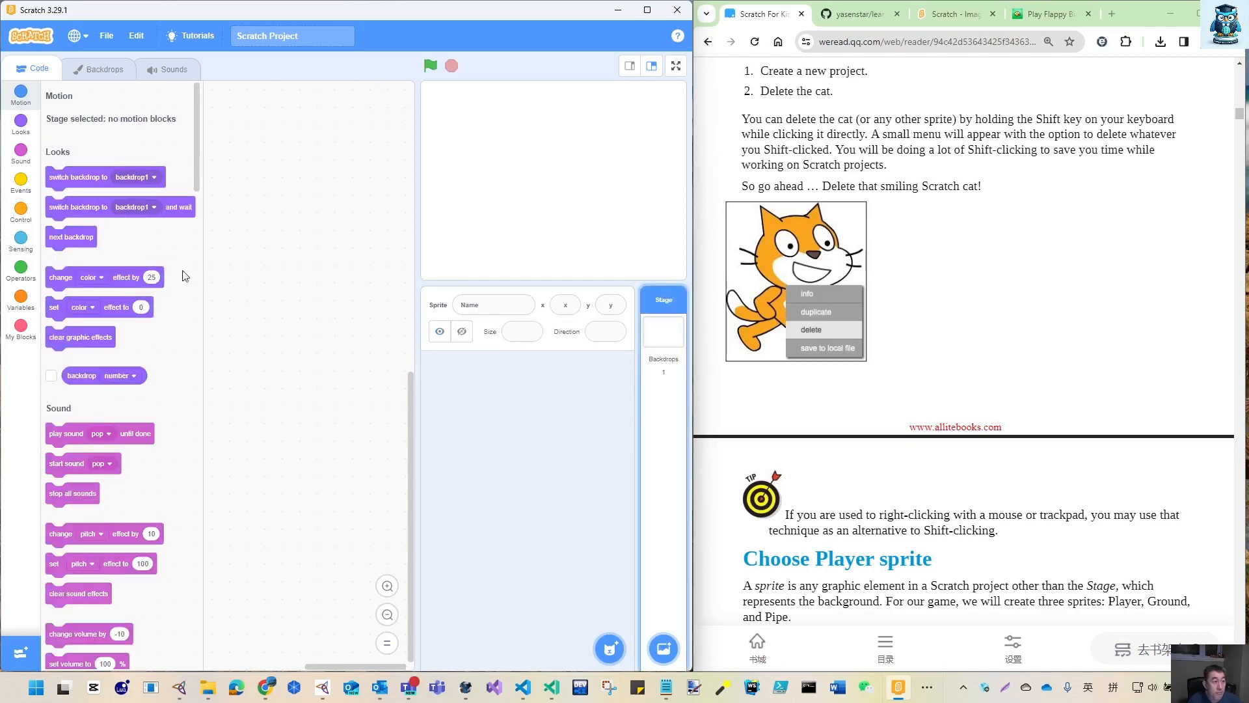
Save the project to the computer again, overwriting the existing Flapping_Bat.sb3 in the ch01 folder.
left_click(109, 43)
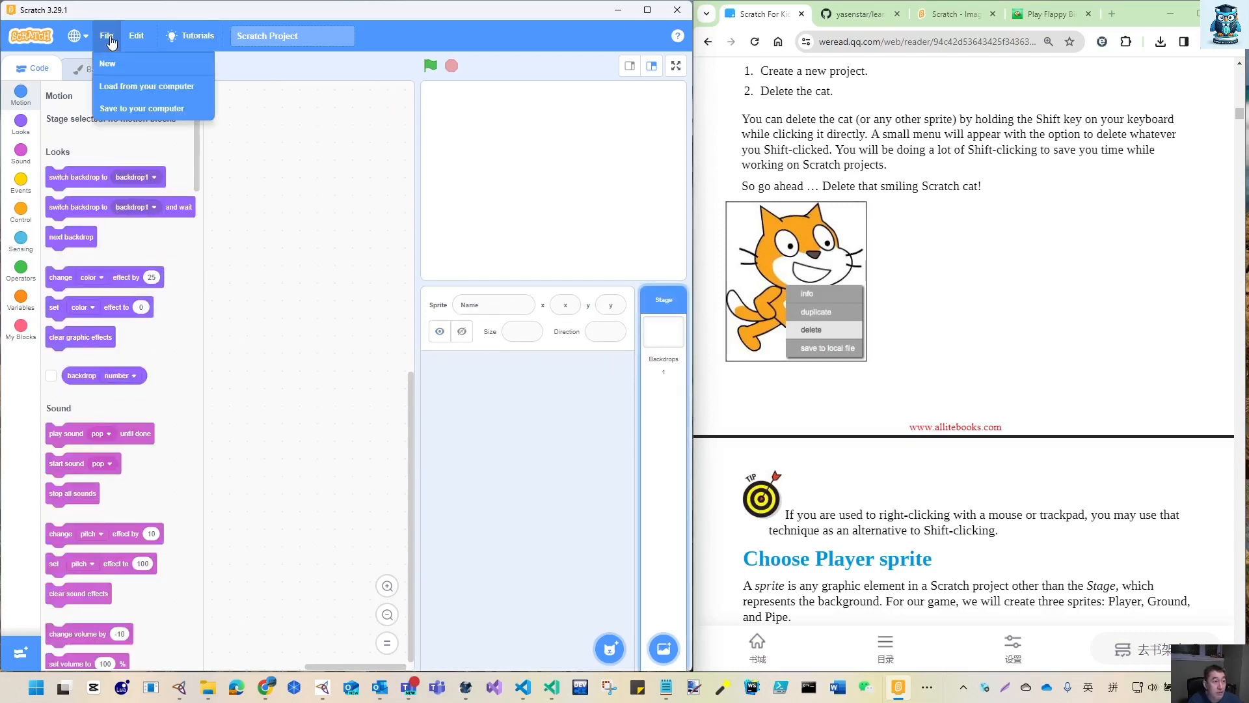
left_click(121, 109)
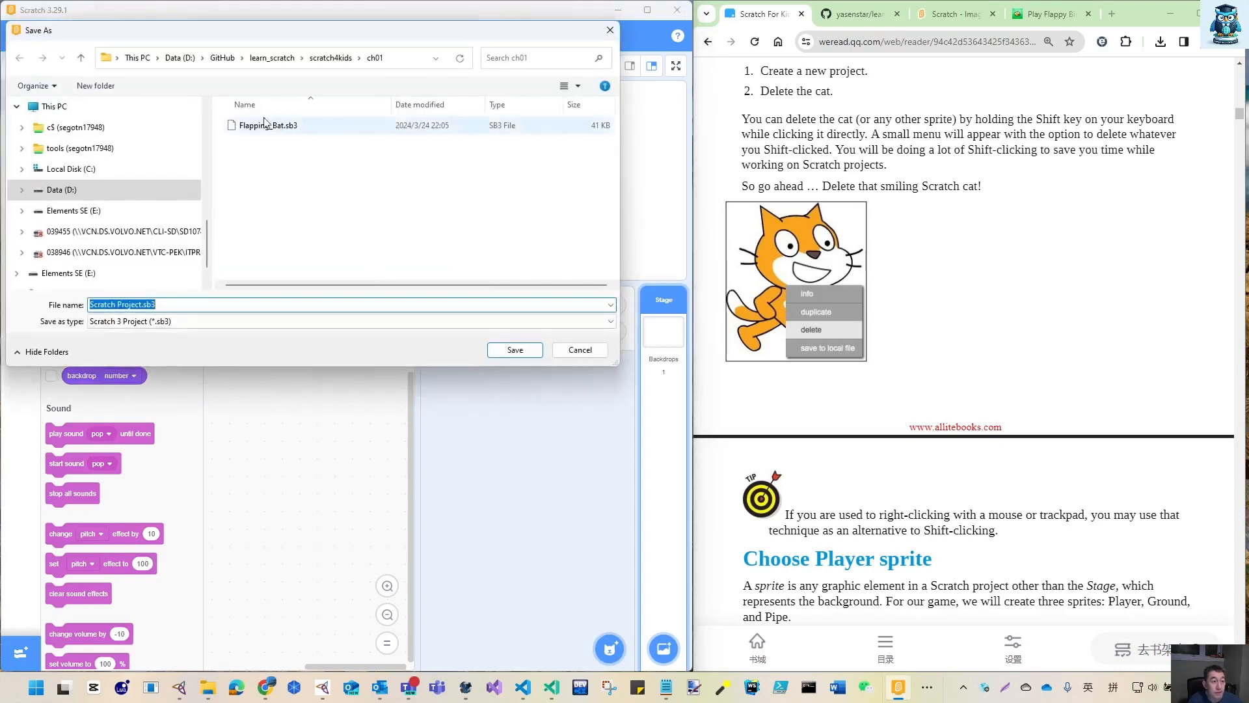
double_click(262, 127)
left_click(663, 345)
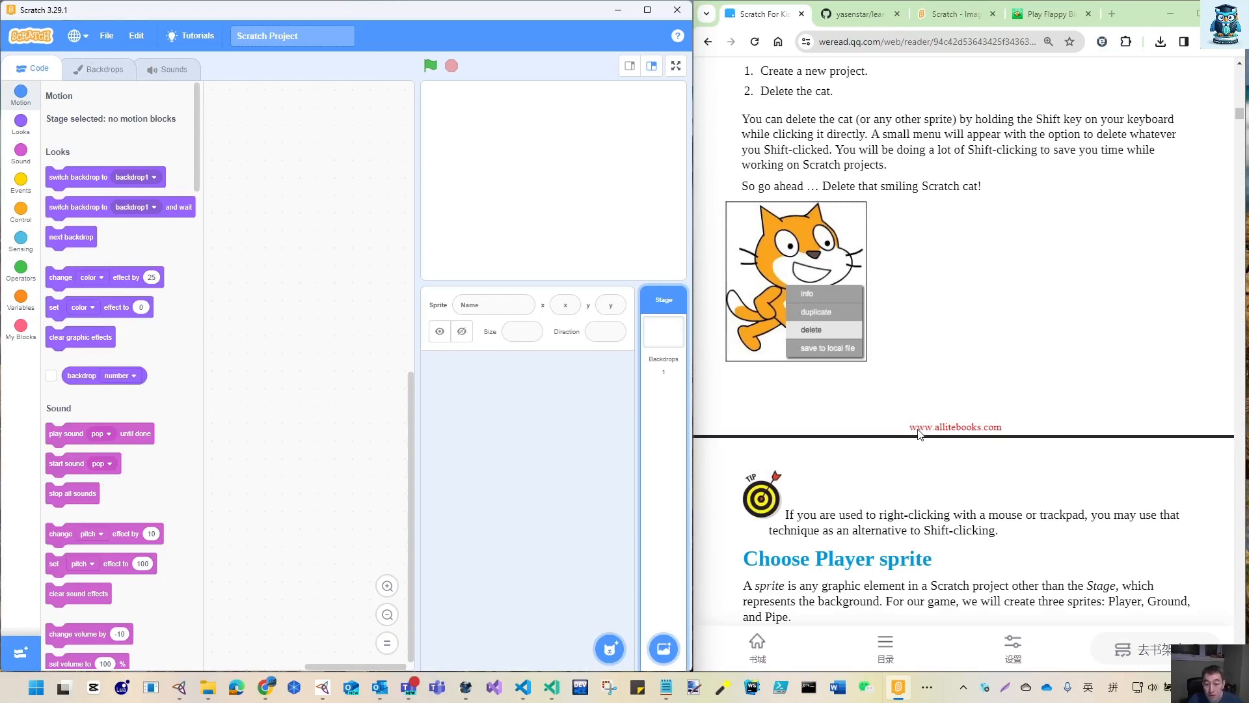
Read the book's Choose Player sprite instructions and locate the matching control for adding a sprite.
scroll(921, 431, "down", 4)
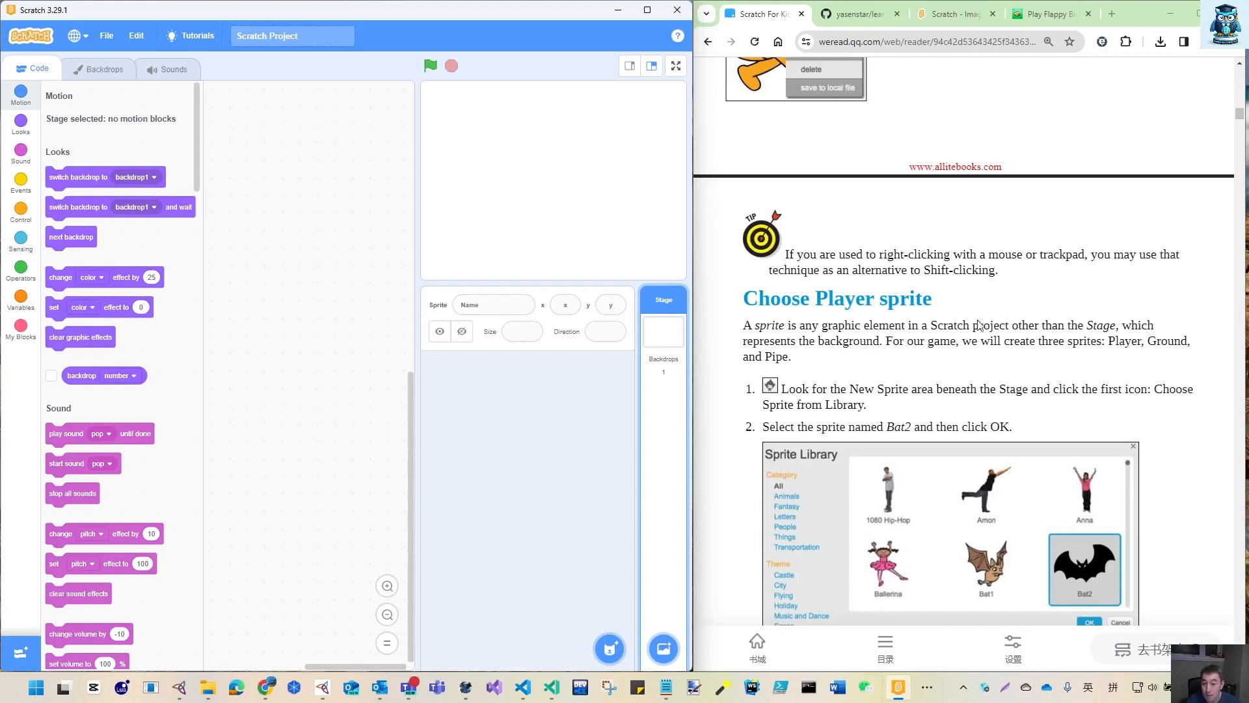
scroll(987, 358, "down", 2)
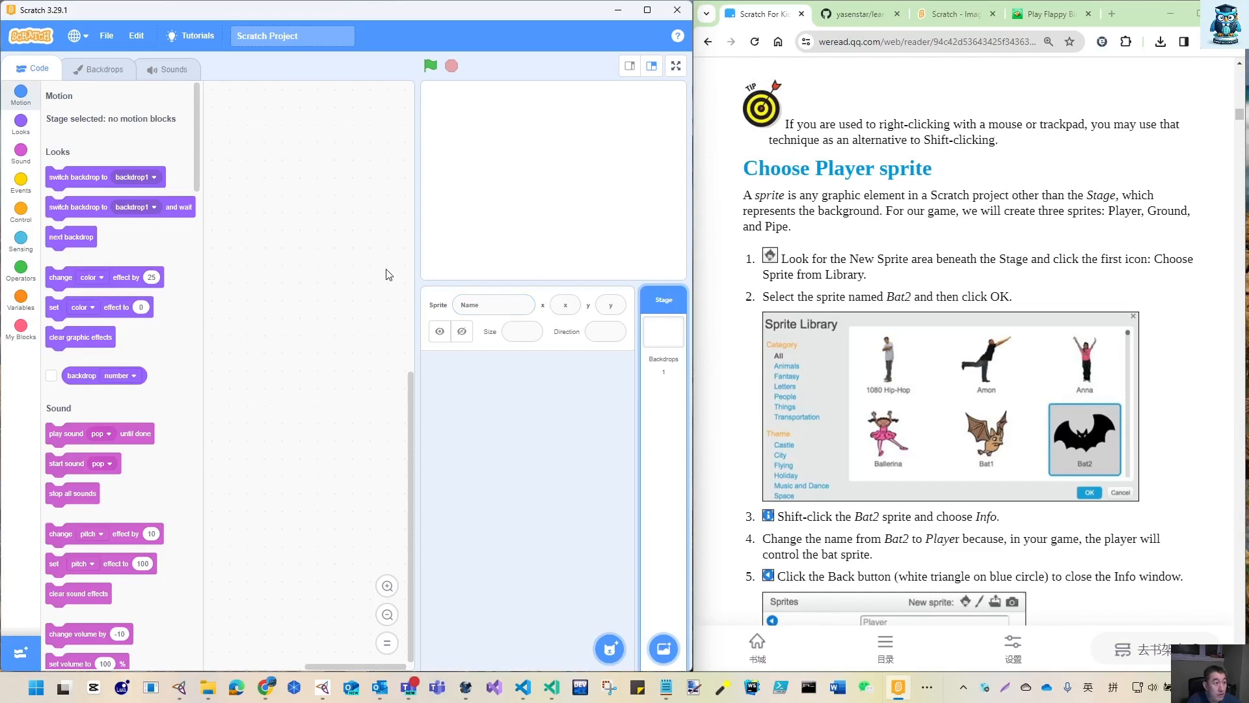
mouse_move(618, 661)
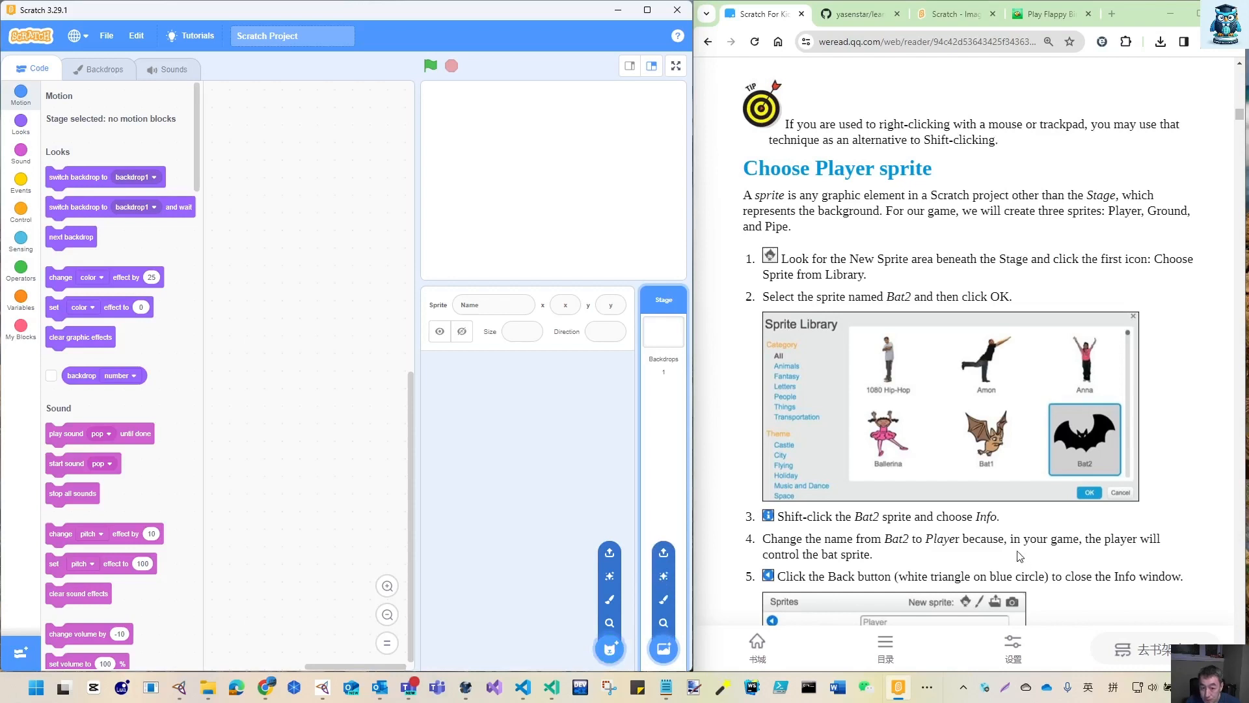
scroll(1019, 555, "down", 2)
mouse_move(663, 650)
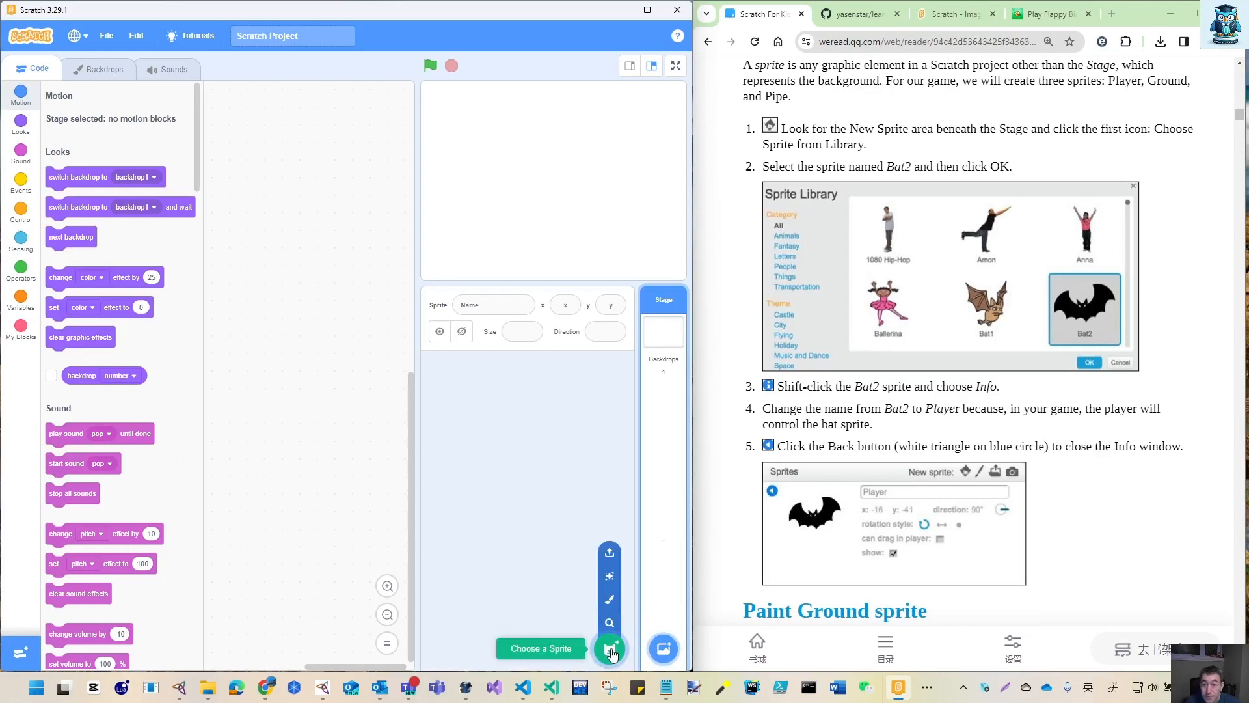
Browse the sprite library's Animals category, search for bat and bat2, and add the Bat sprite to the project.
left_click(610, 650)
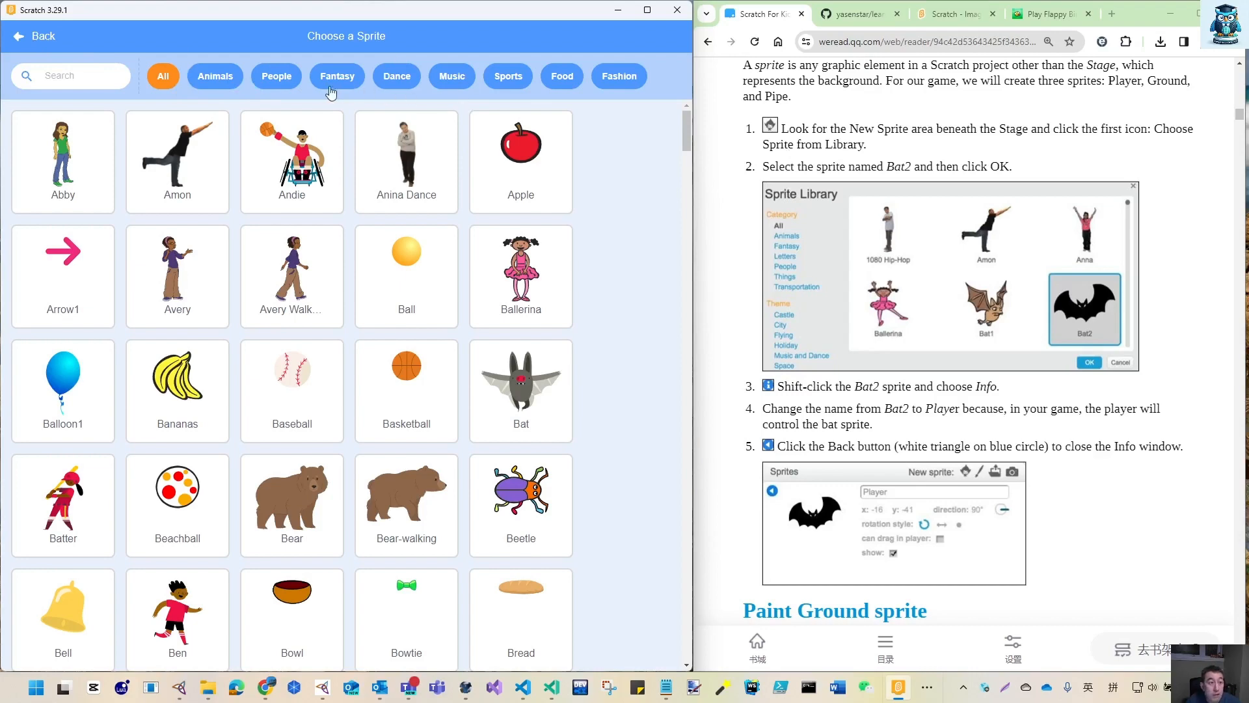
left_click(216, 78)
scroll(298, 460, "down", 6)
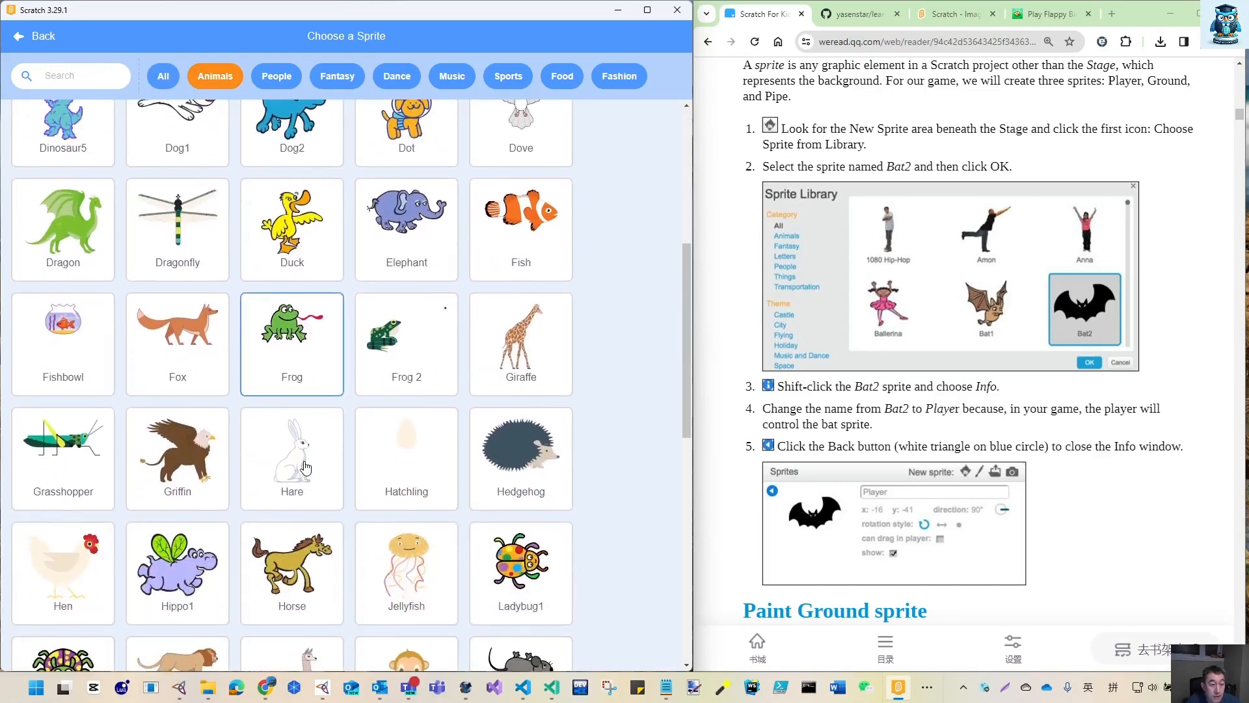
scroll(305, 467, "down", 8)
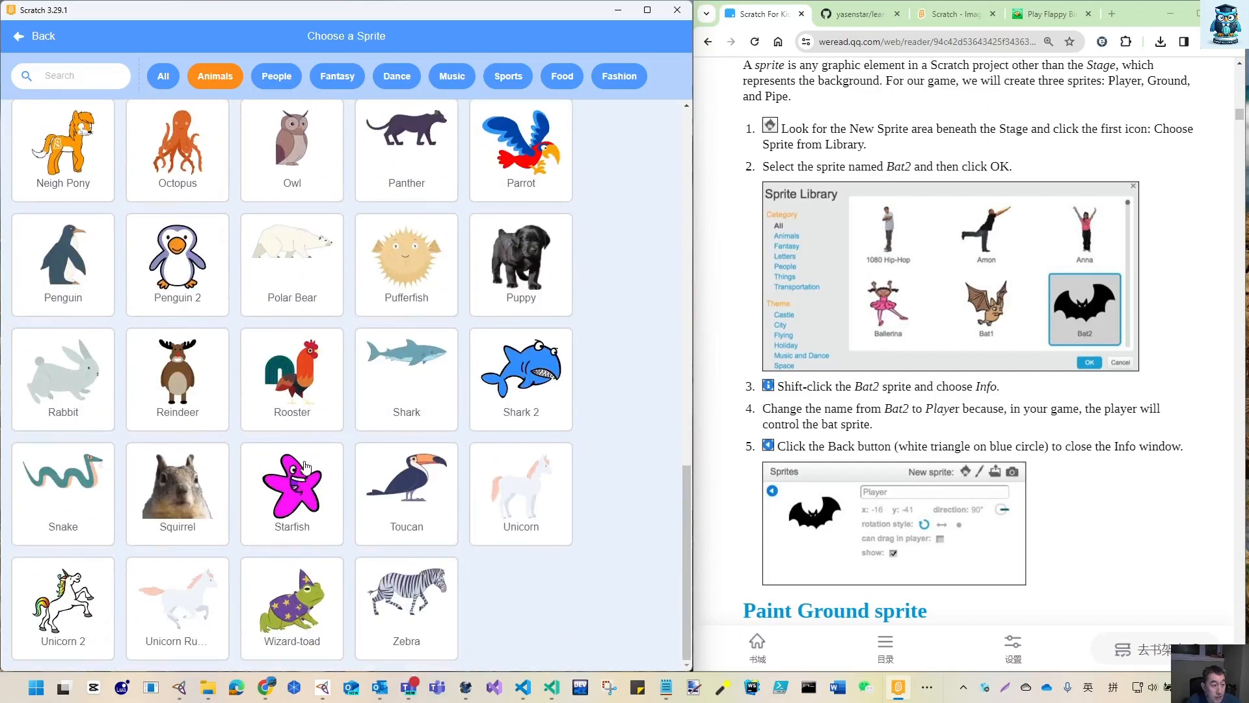
scroll(305, 466, "up", 10)
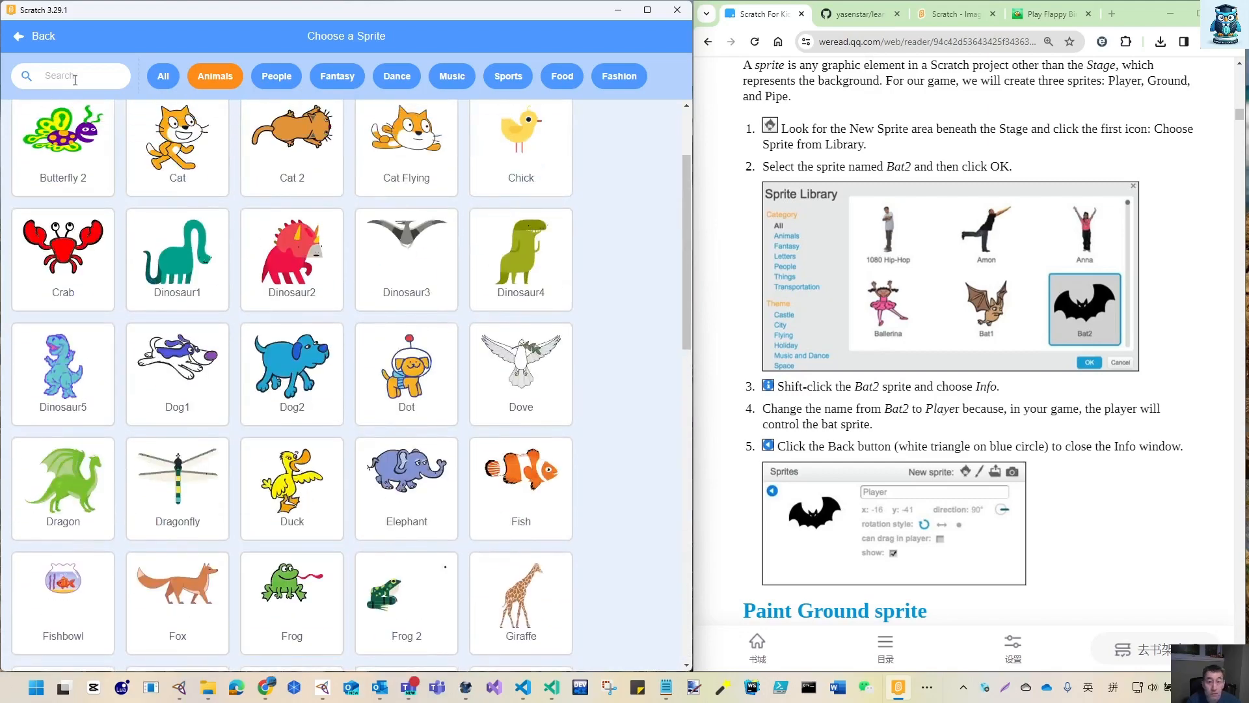
left_click(74, 79)
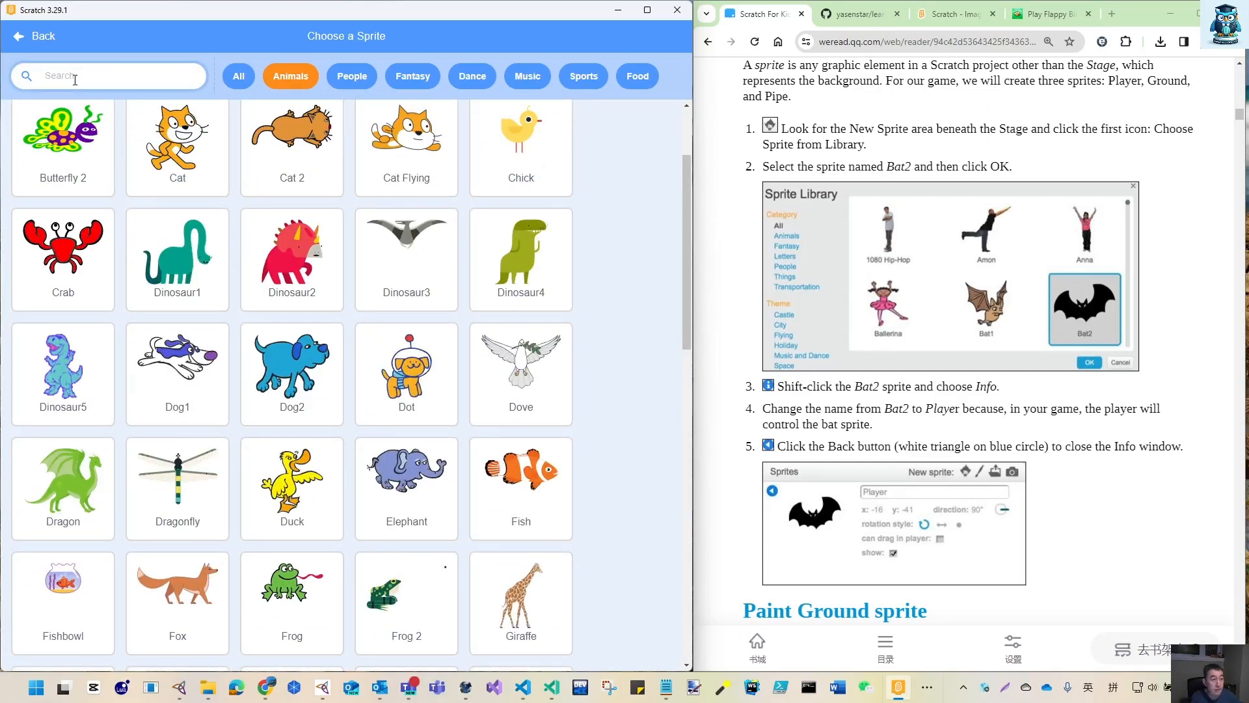
type("bat")
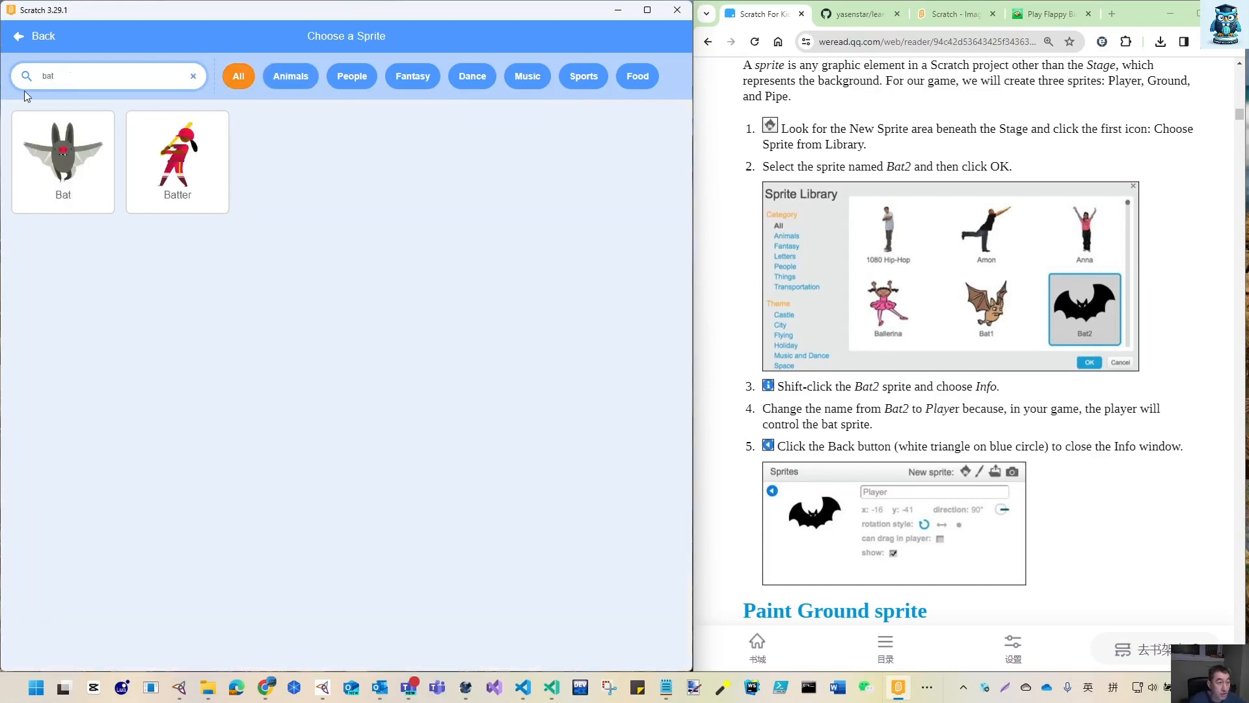
type("2")
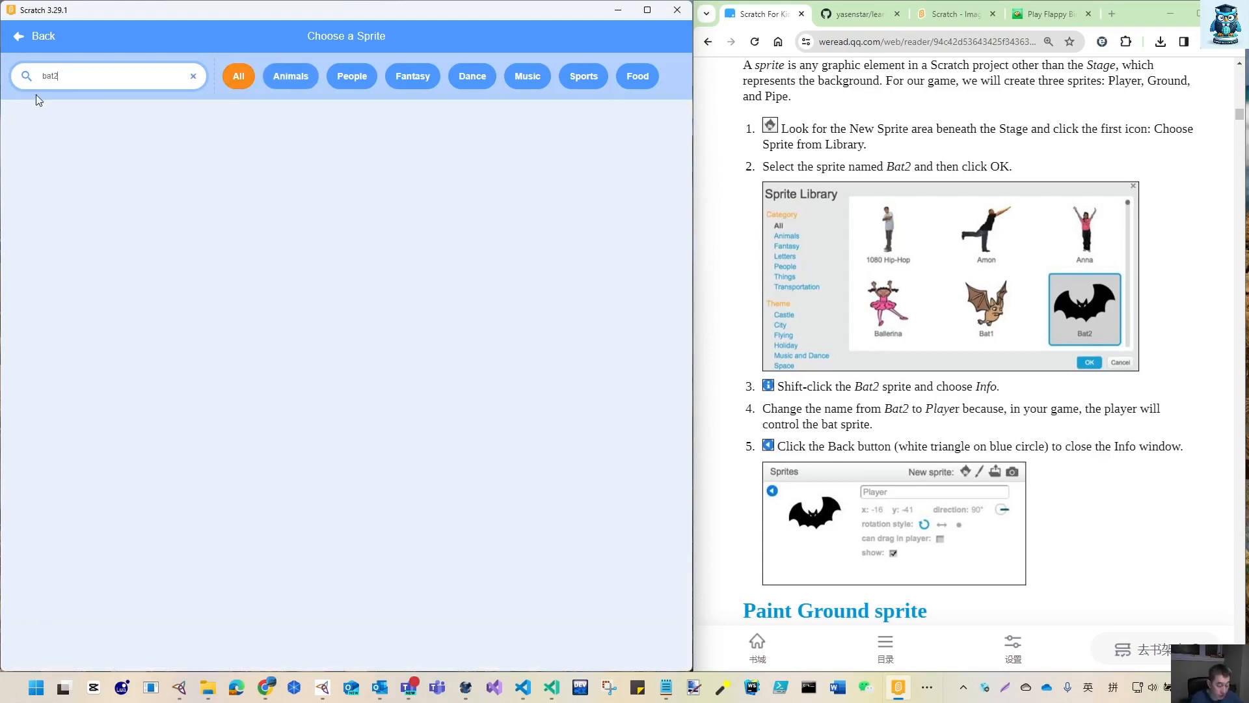
key("BackSpace")
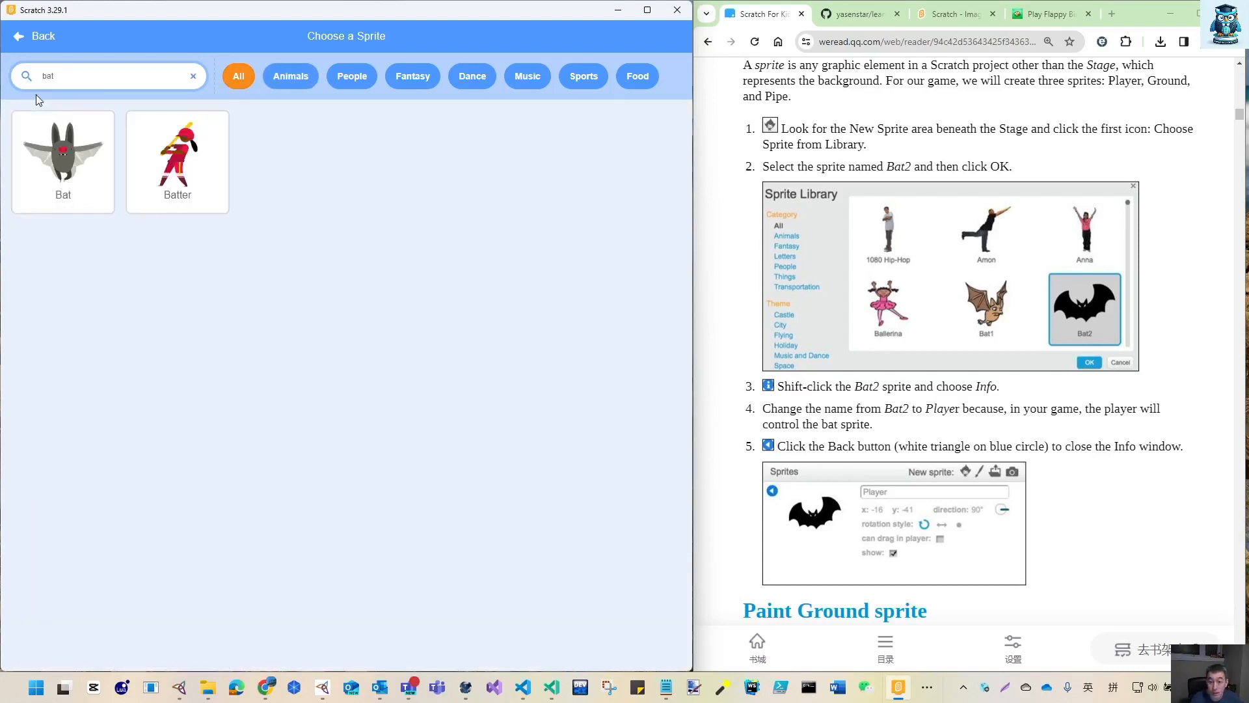
left_click(73, 167)
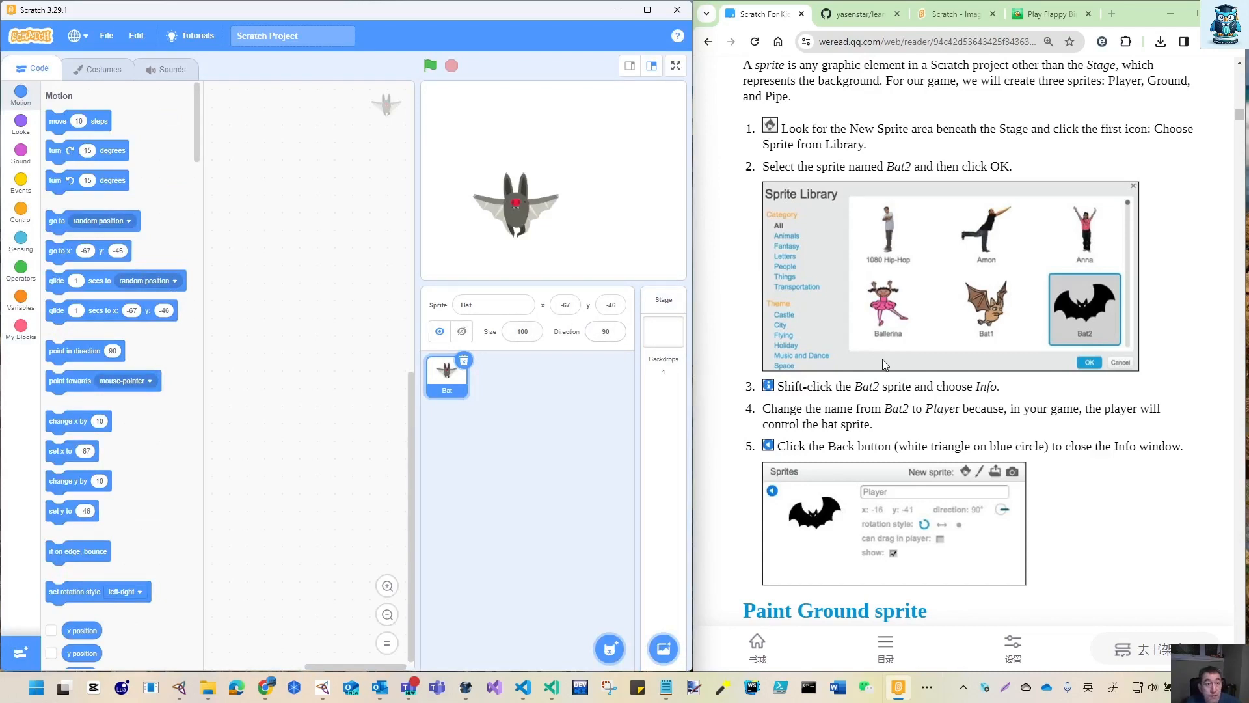
Add a second Bat sprite from the library by searching for bat, and delete that duplicate.
scroll(885, 364, "down", 1)
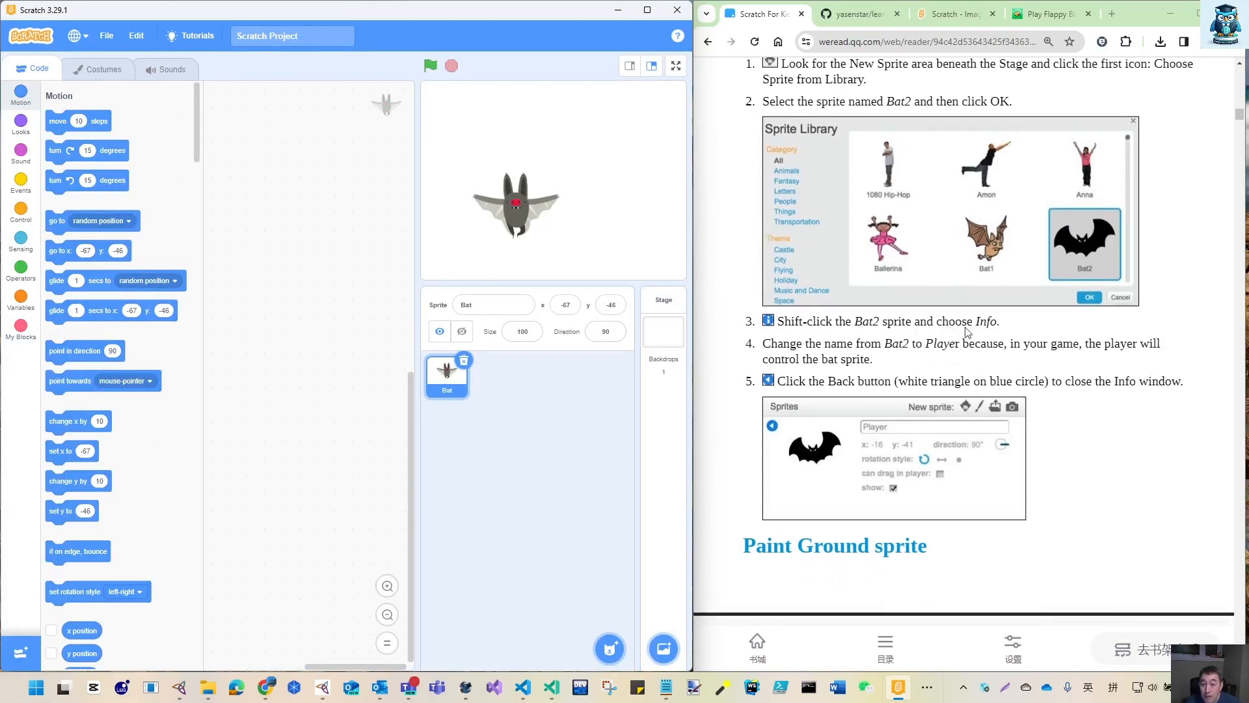
left_click(451, 385)
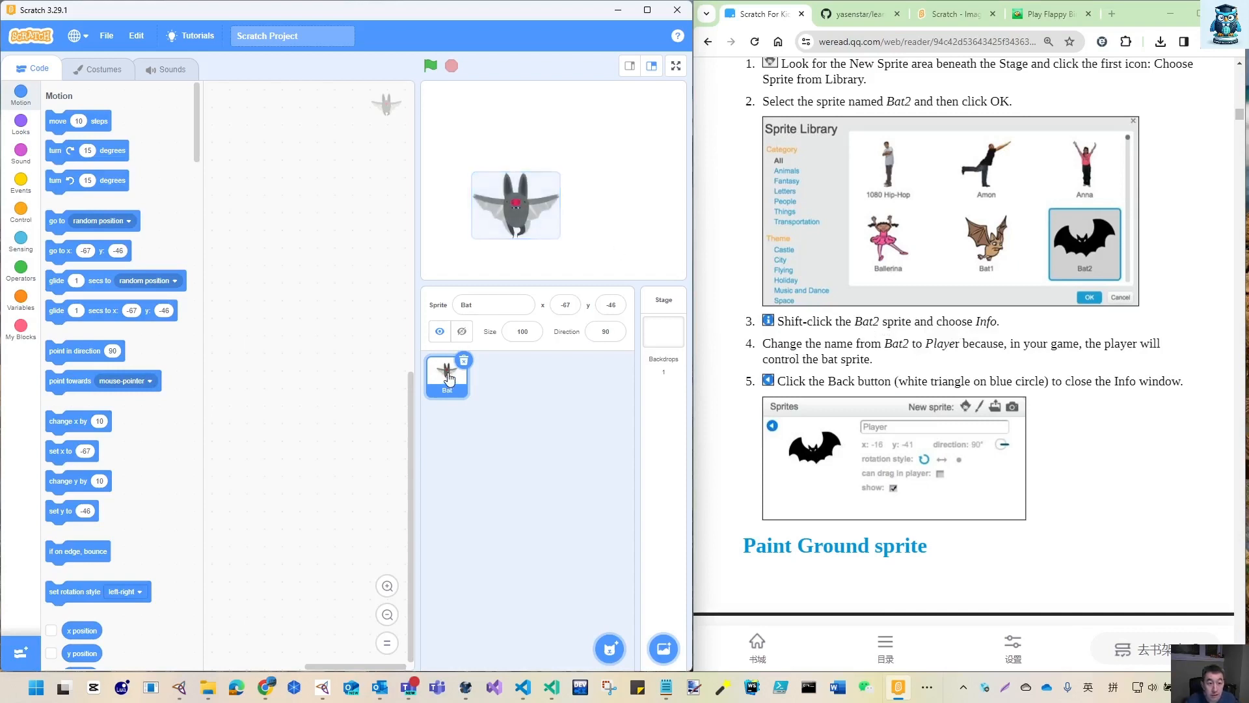
left_click(609, 661)
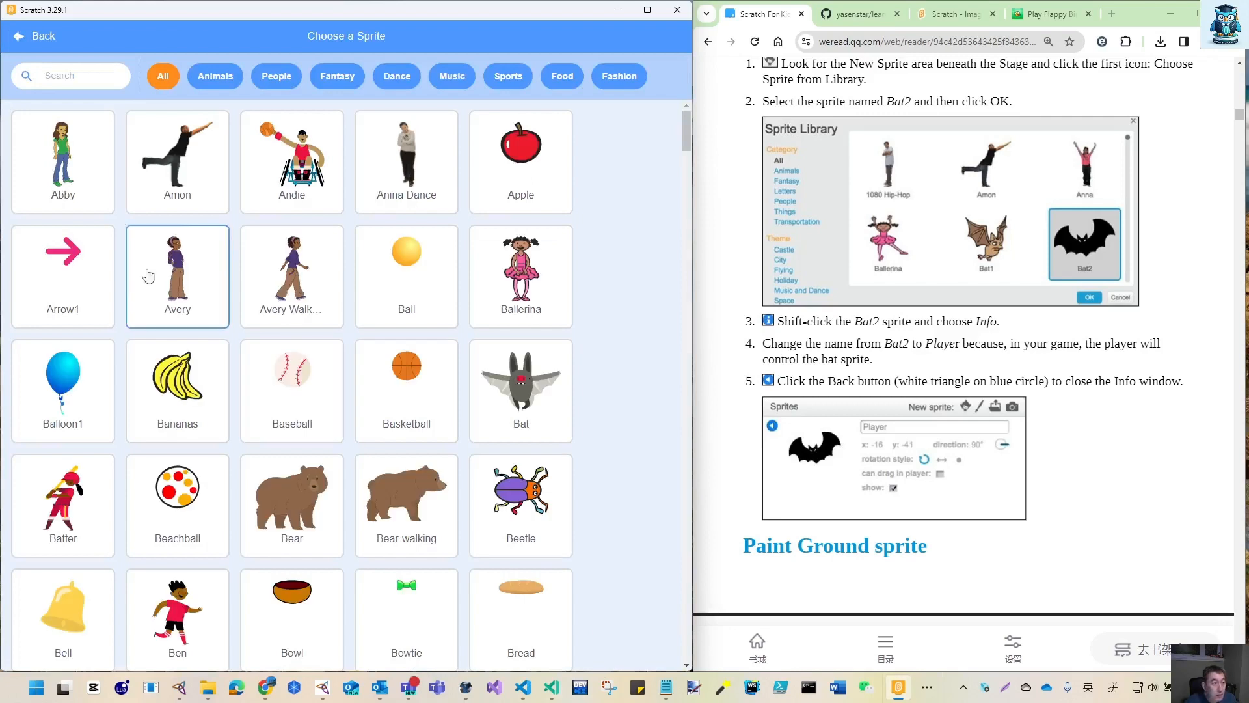
left_click(65, 70)
type("ab")
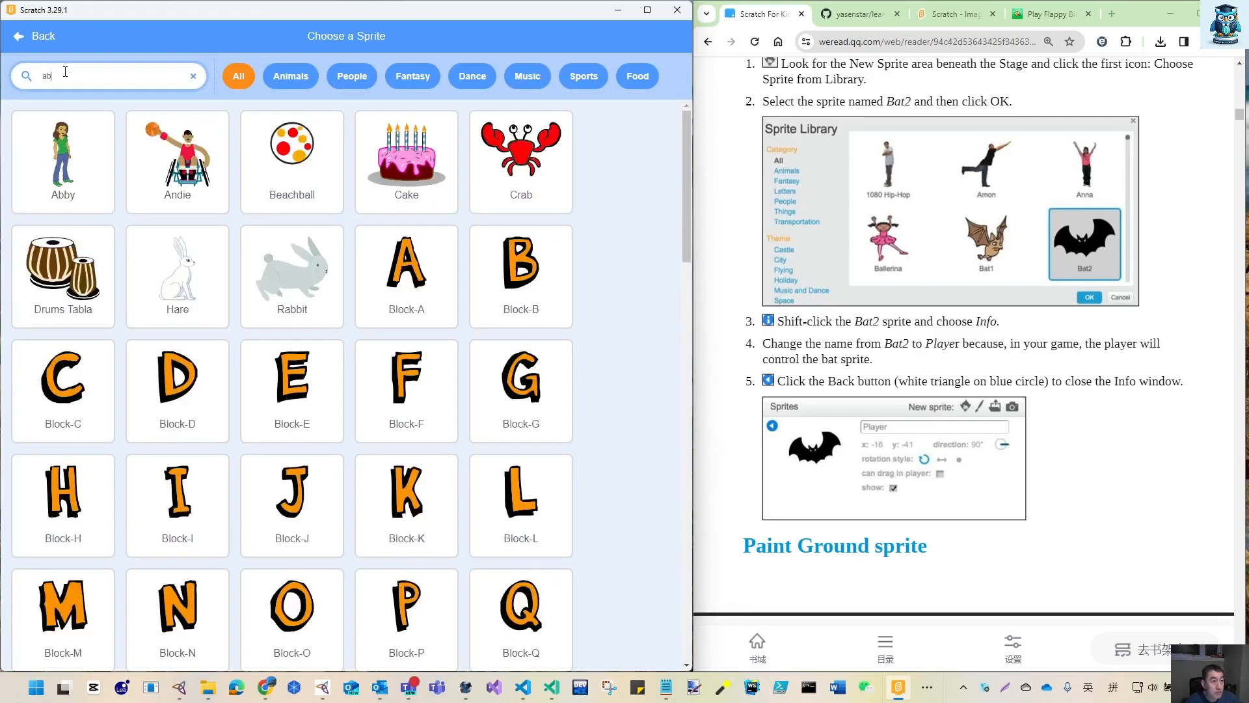
key("BackSpace")
key("BackSpace")
type("baty")
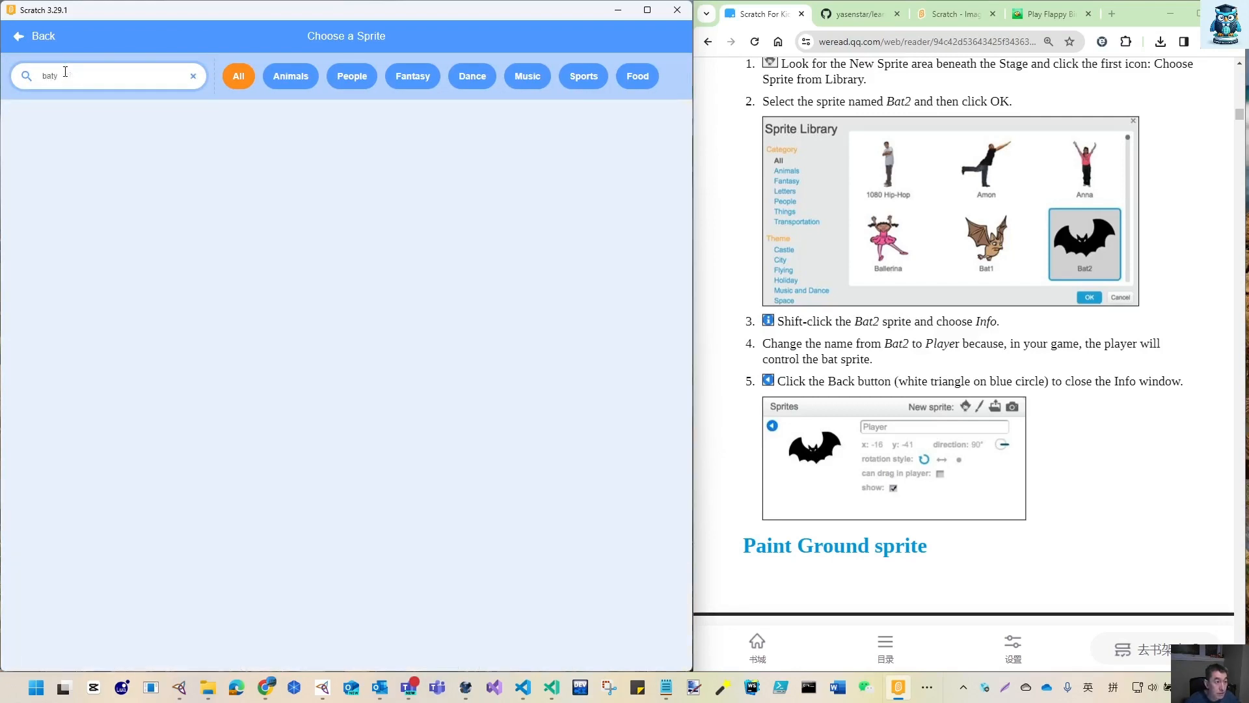
key("BackSpace")
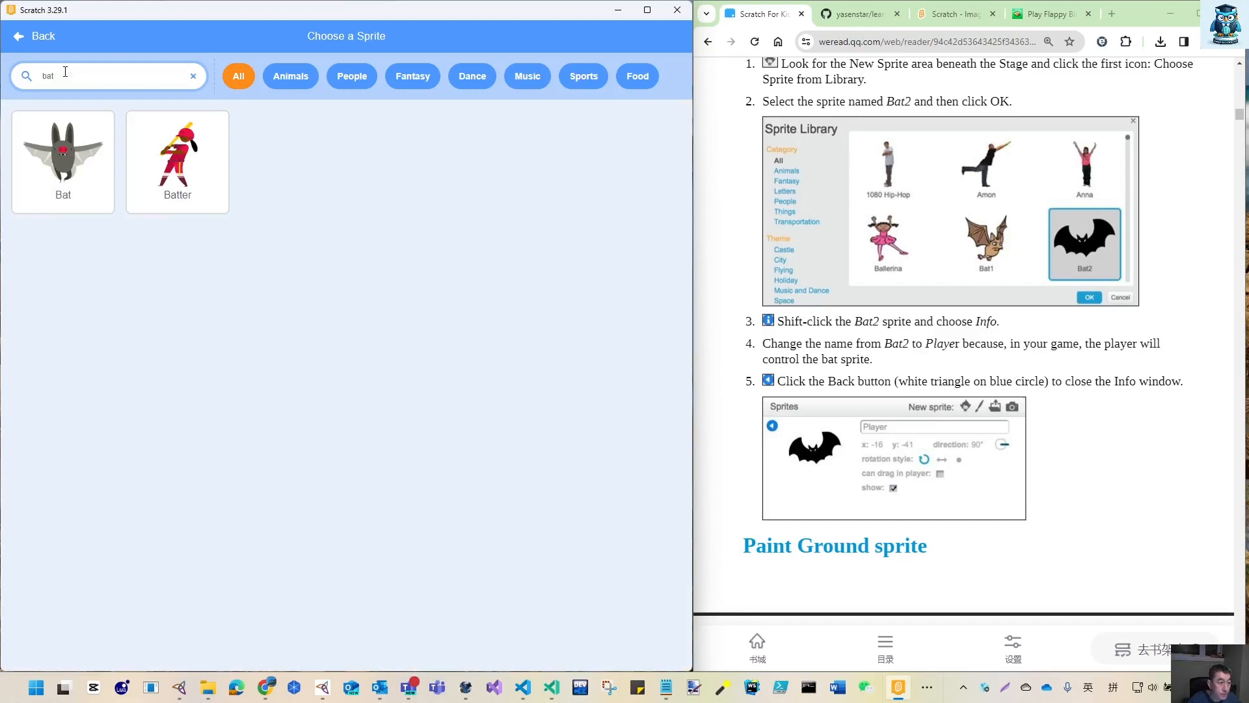
left_click(70, 153)
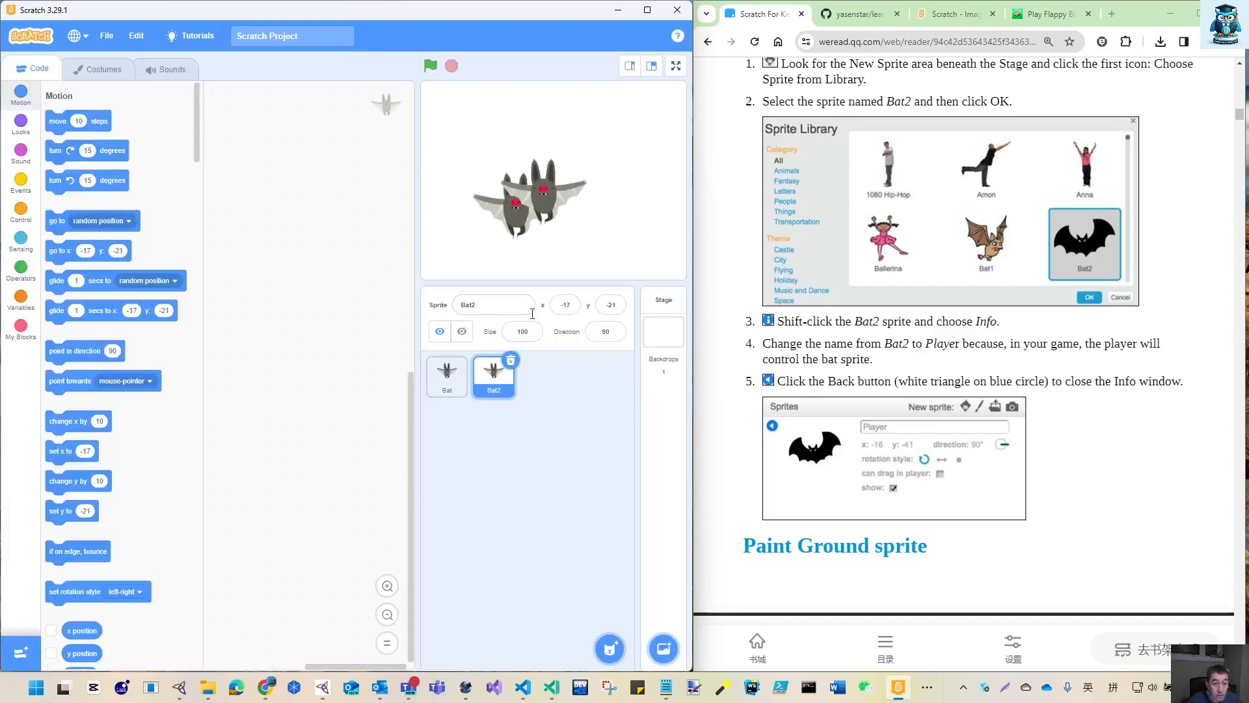
left_click(510, 360)
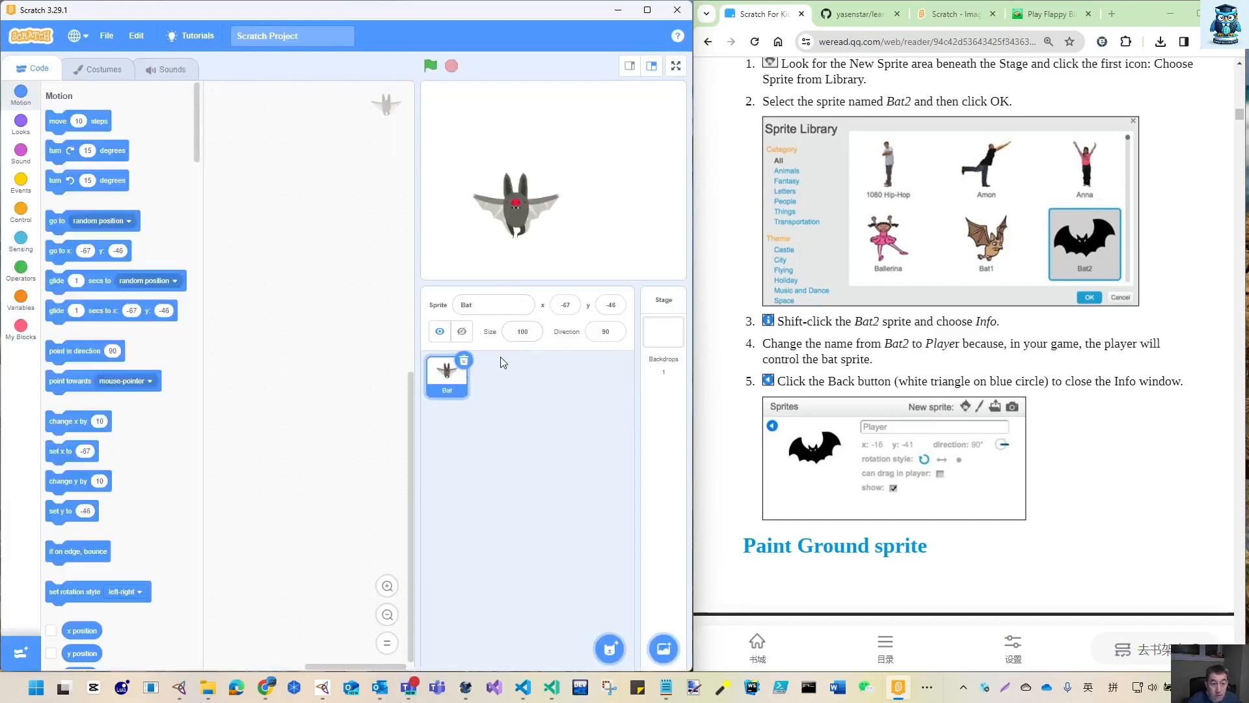
Check the Bat sprite's available actions and search the sprite library for bat again without adding another sprite.
right_click(446, 375)
mouse_move(610, 649)
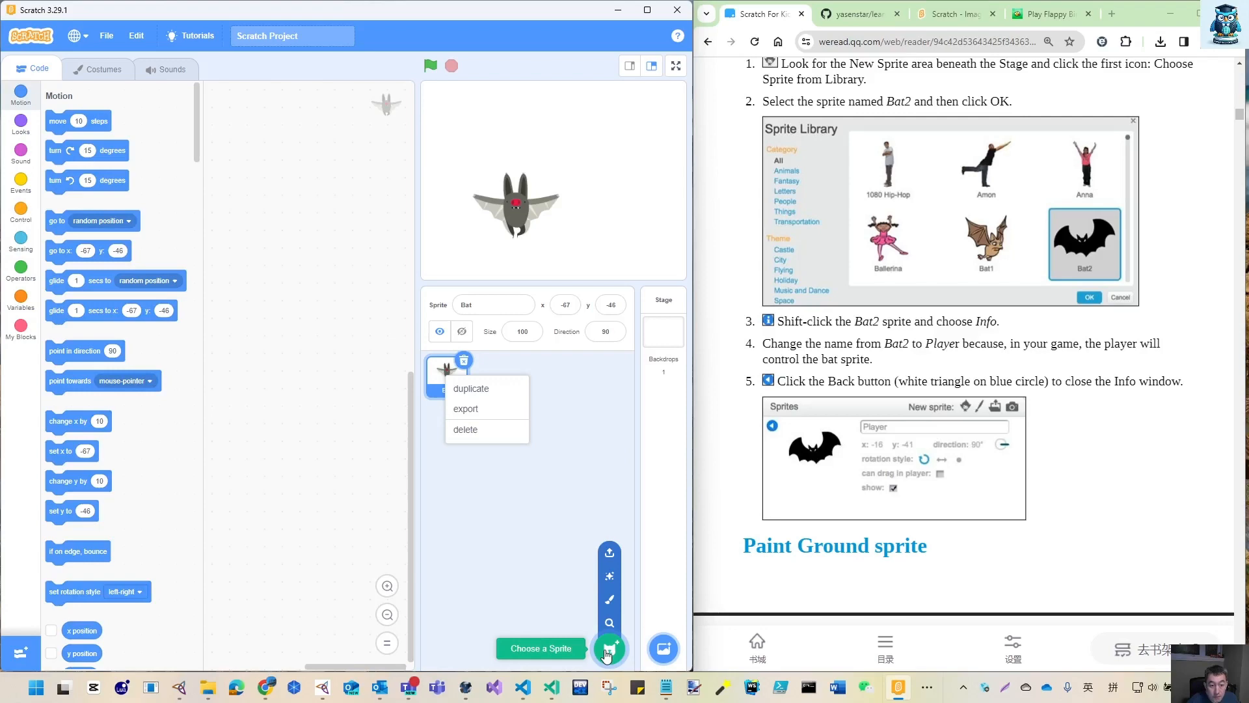
left_click(609, 649)
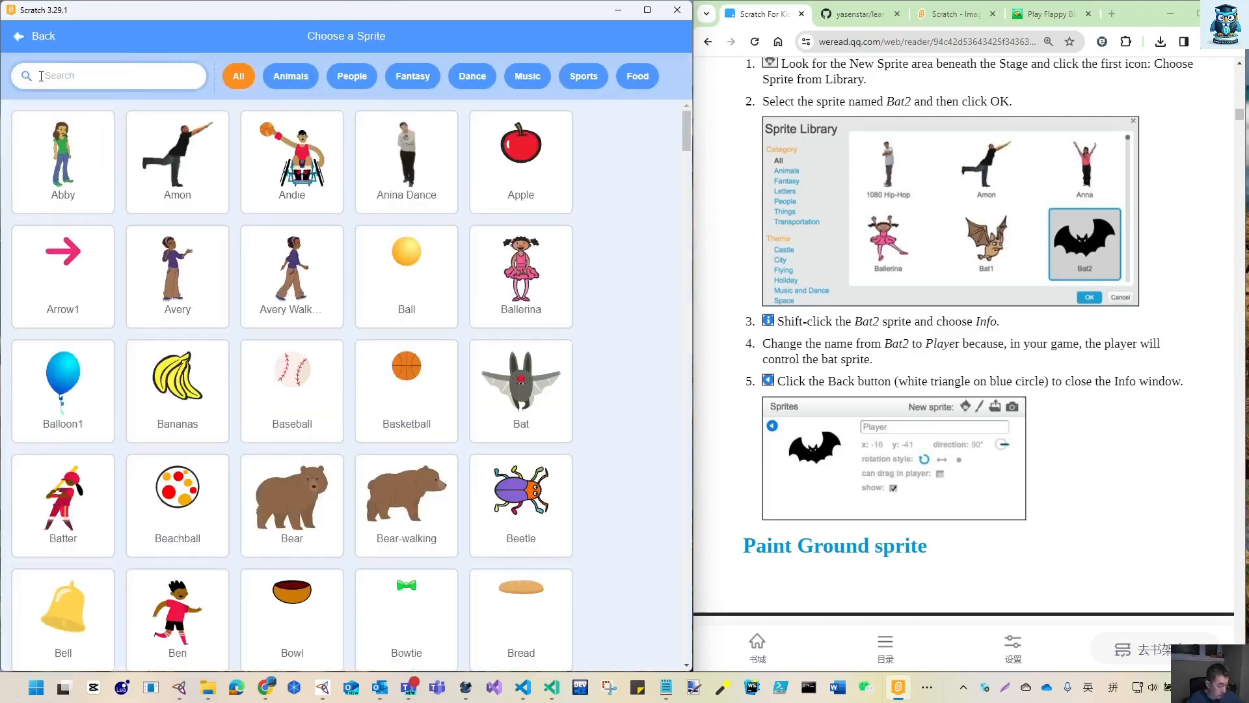
left_click(41, 76)
type("bat")
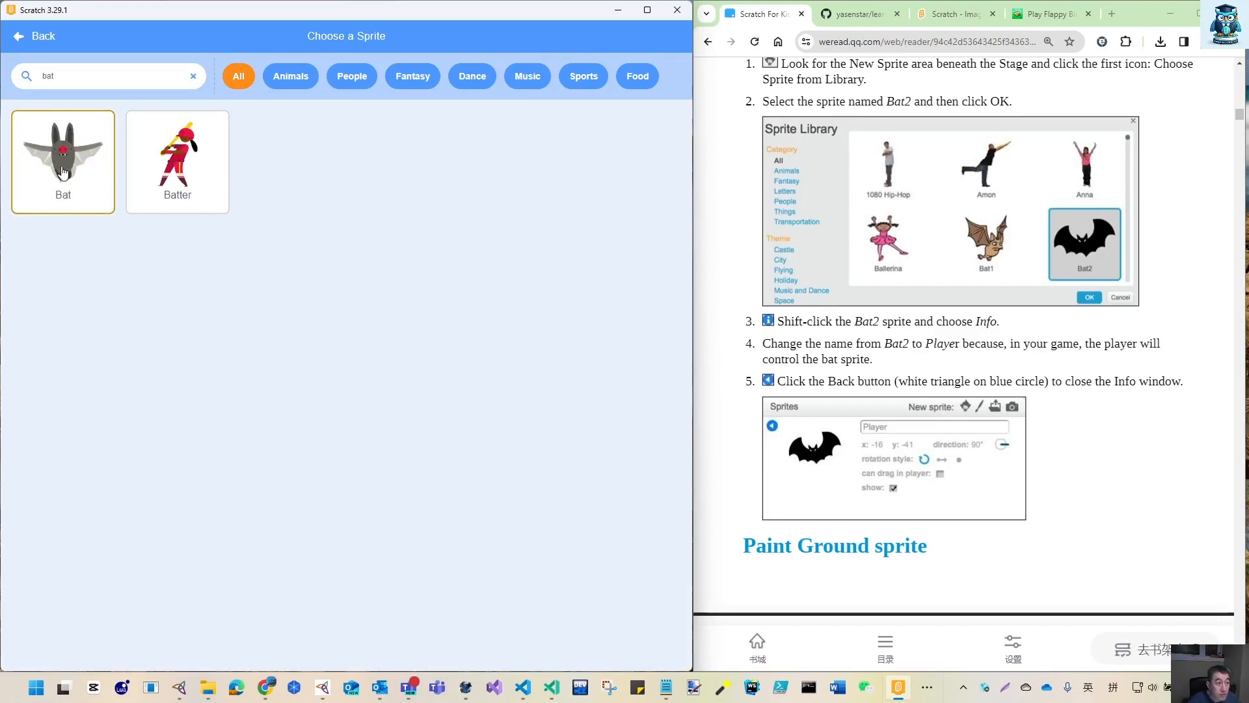
left_click(20, 37)
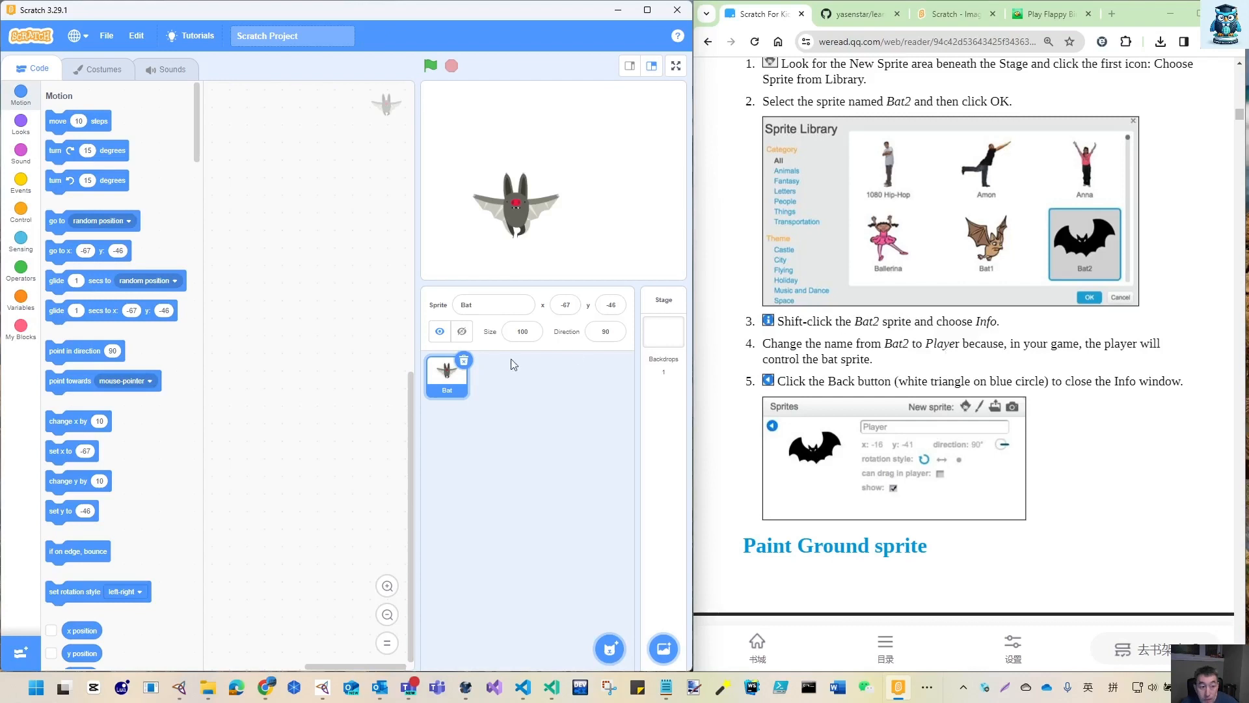
right_click(446, 383)
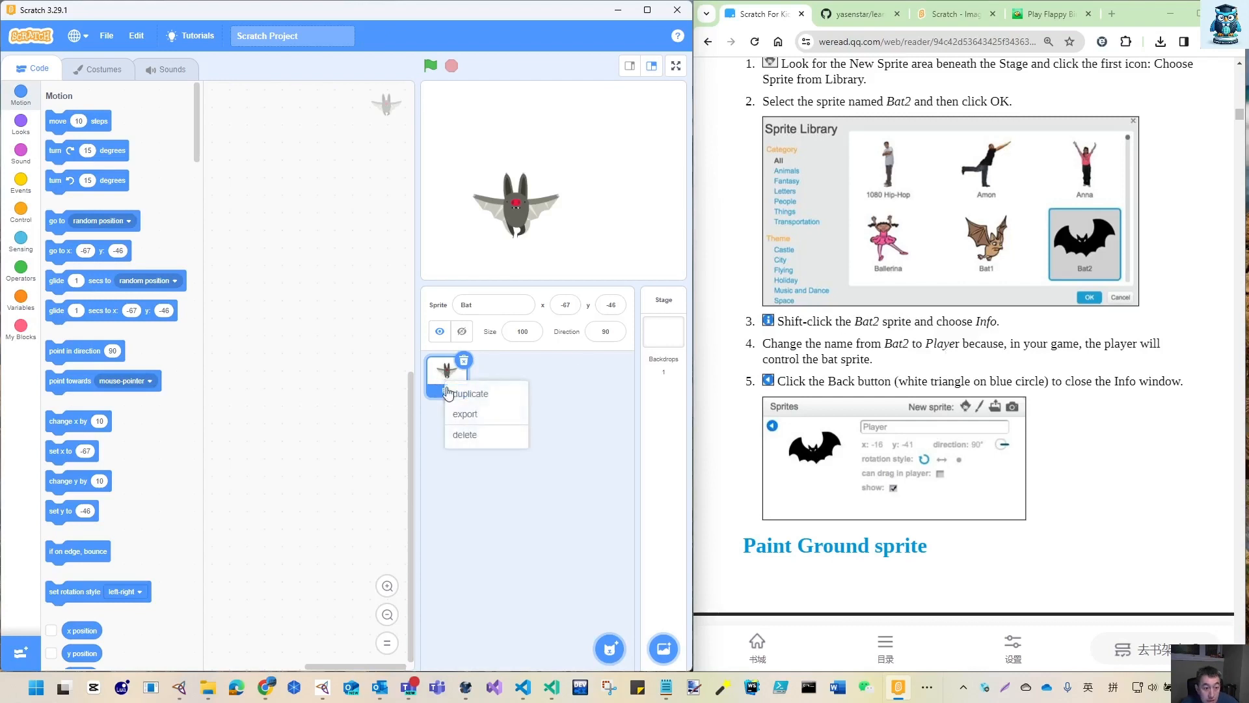
Rename the Bat sprite as Player.
left_click(490, 310)
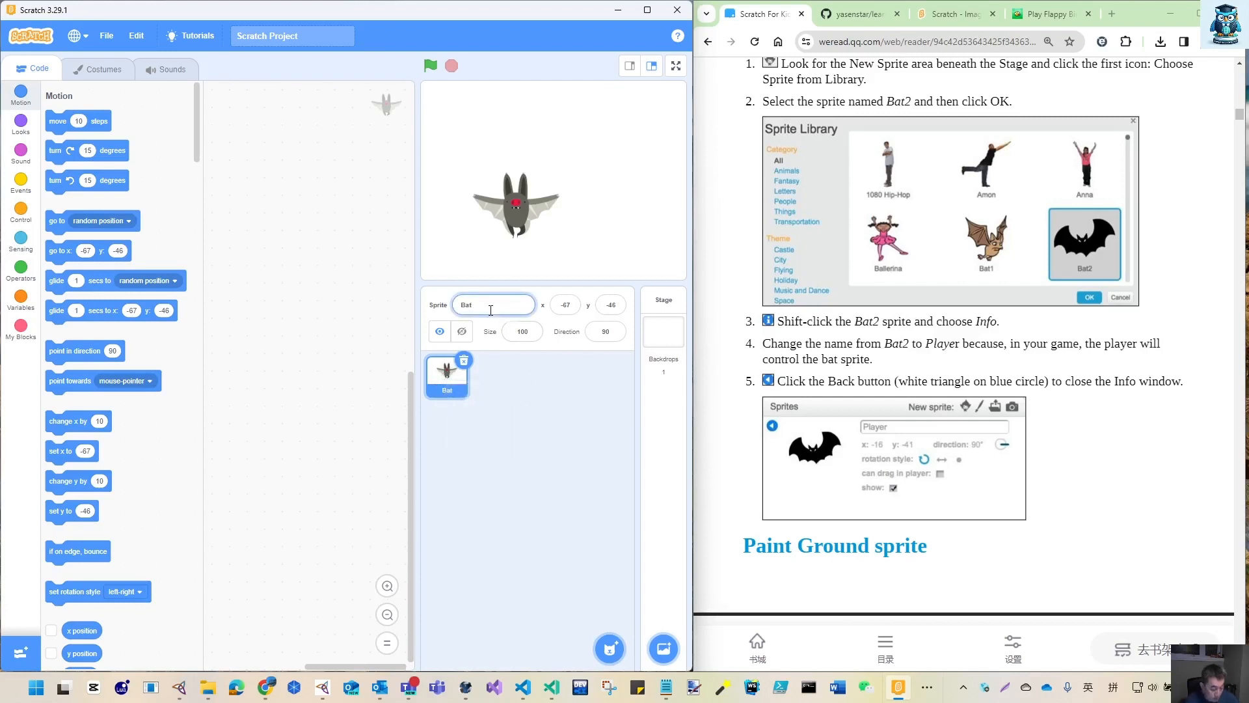
key("BackSpace")
key("BackSpace")
key("BackSpace")
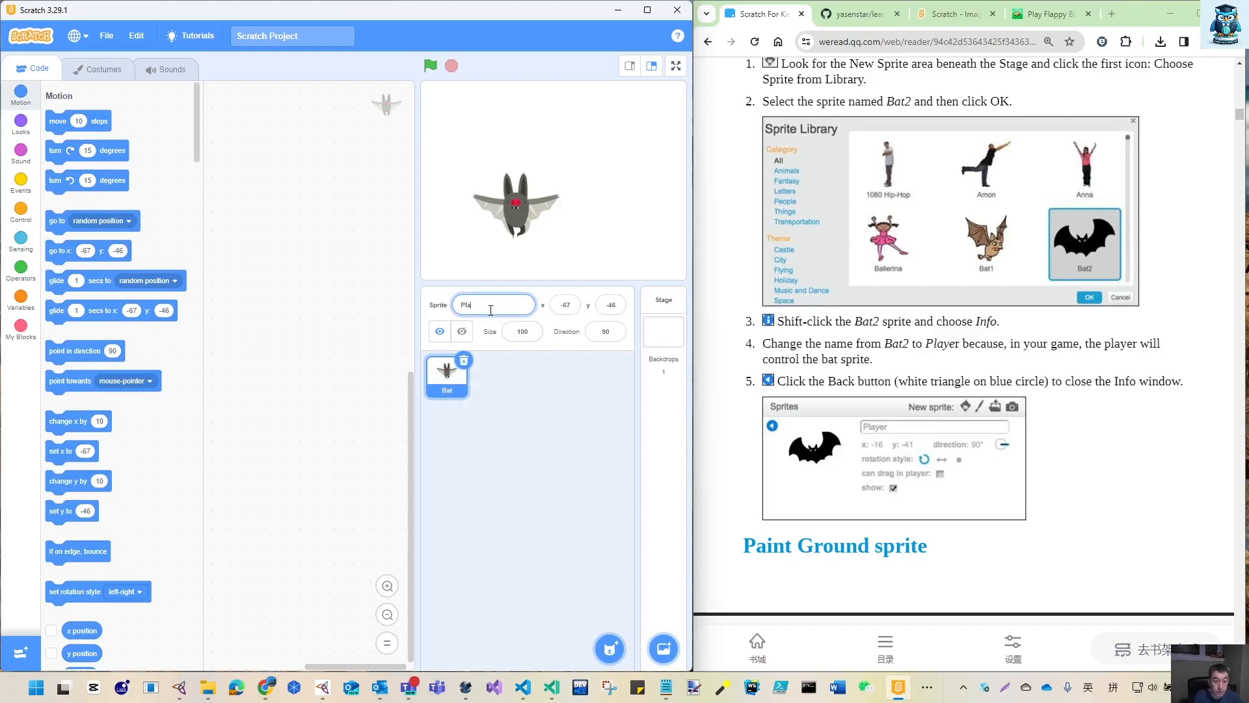
type("Player")
key("Return")
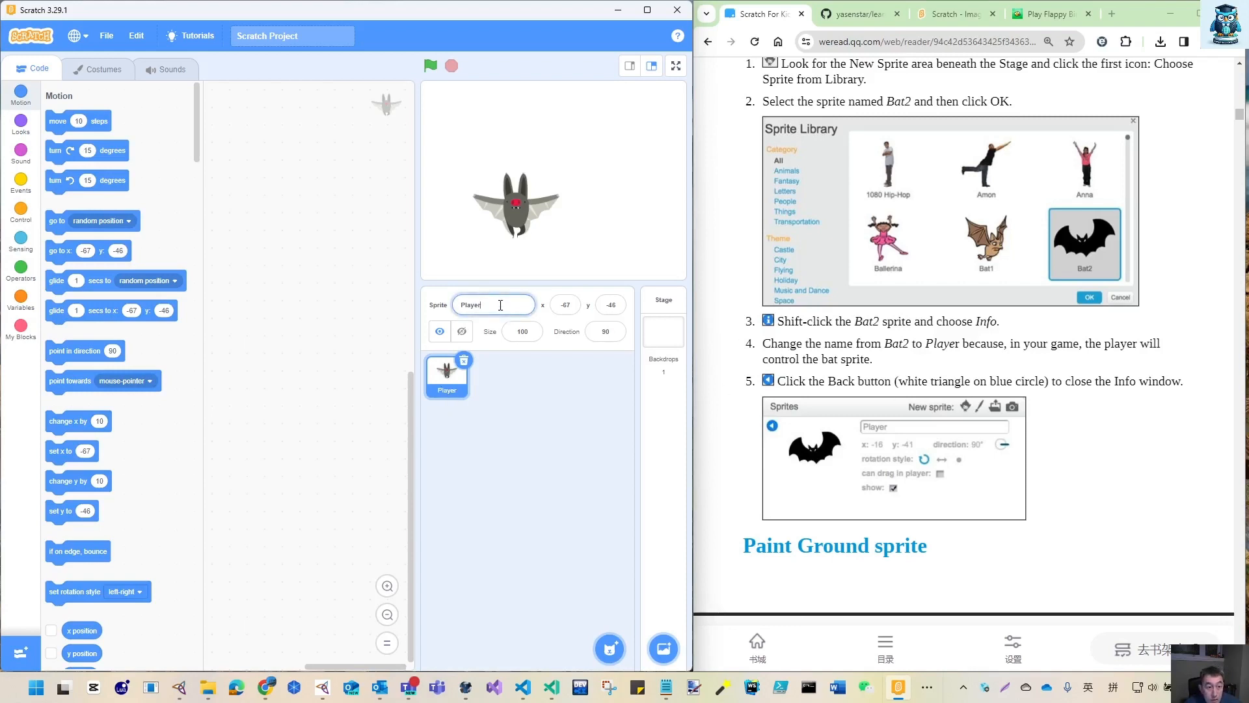
double_click(461, 305)
Read the book's Paint Ground sprite instructions and create a new blank sprite by painting.
scroll(931, 432, "down", 4)
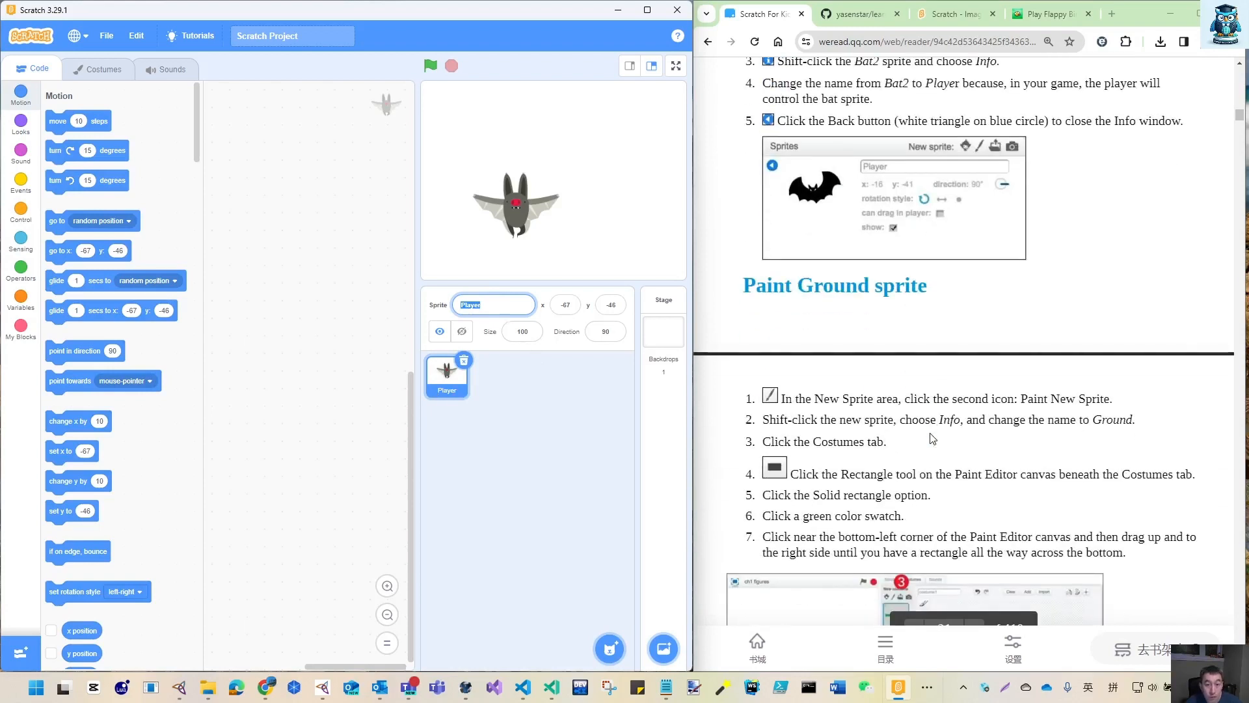
scroll(930, 439, "down", 3)
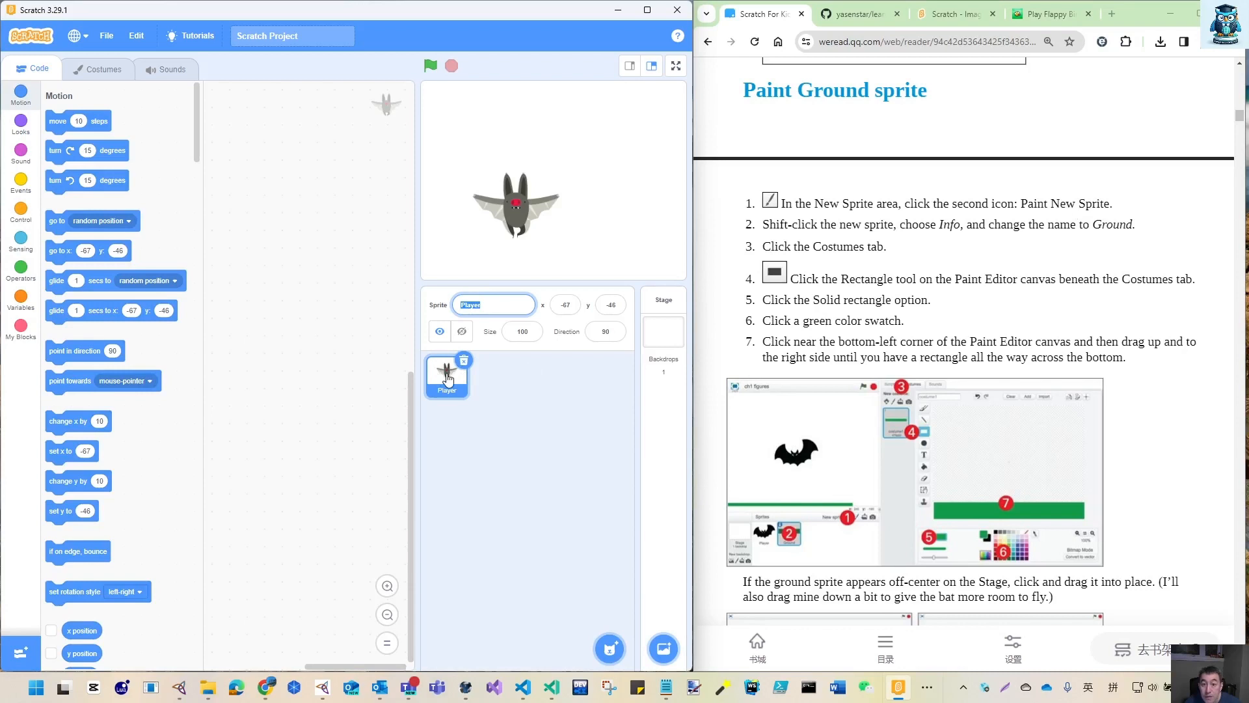
left_click(504, 427)
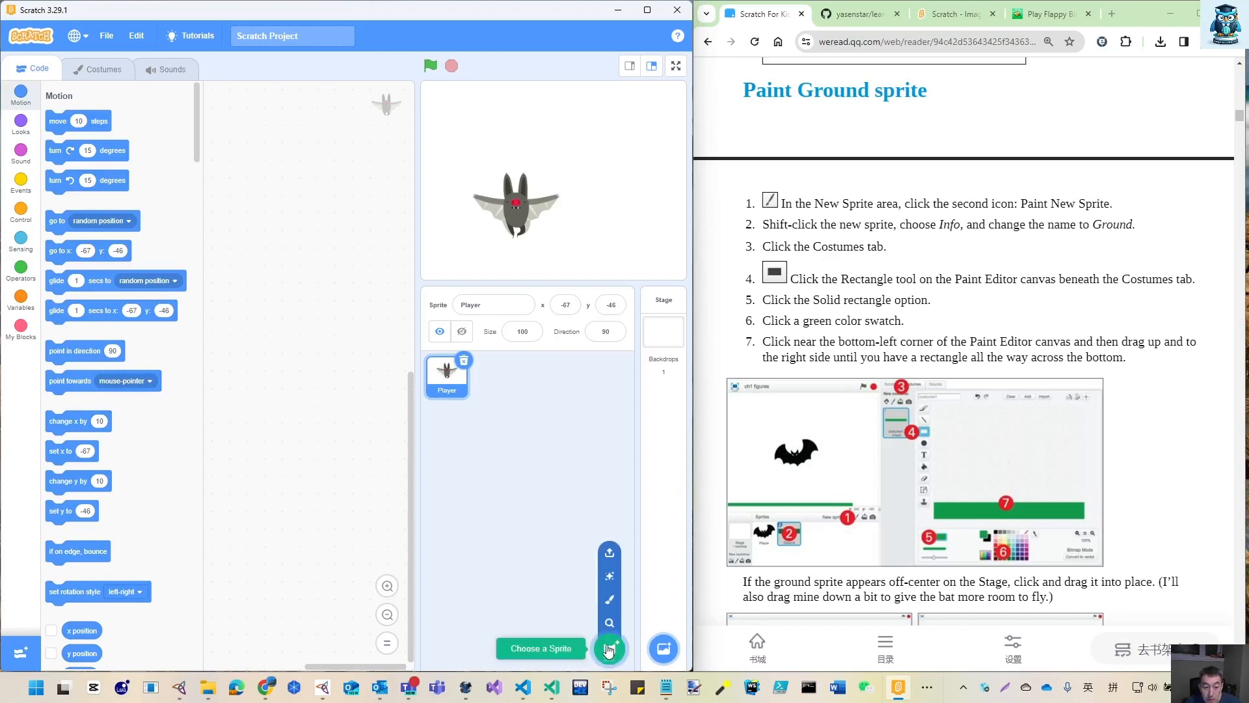
mouse_move(608, 584)
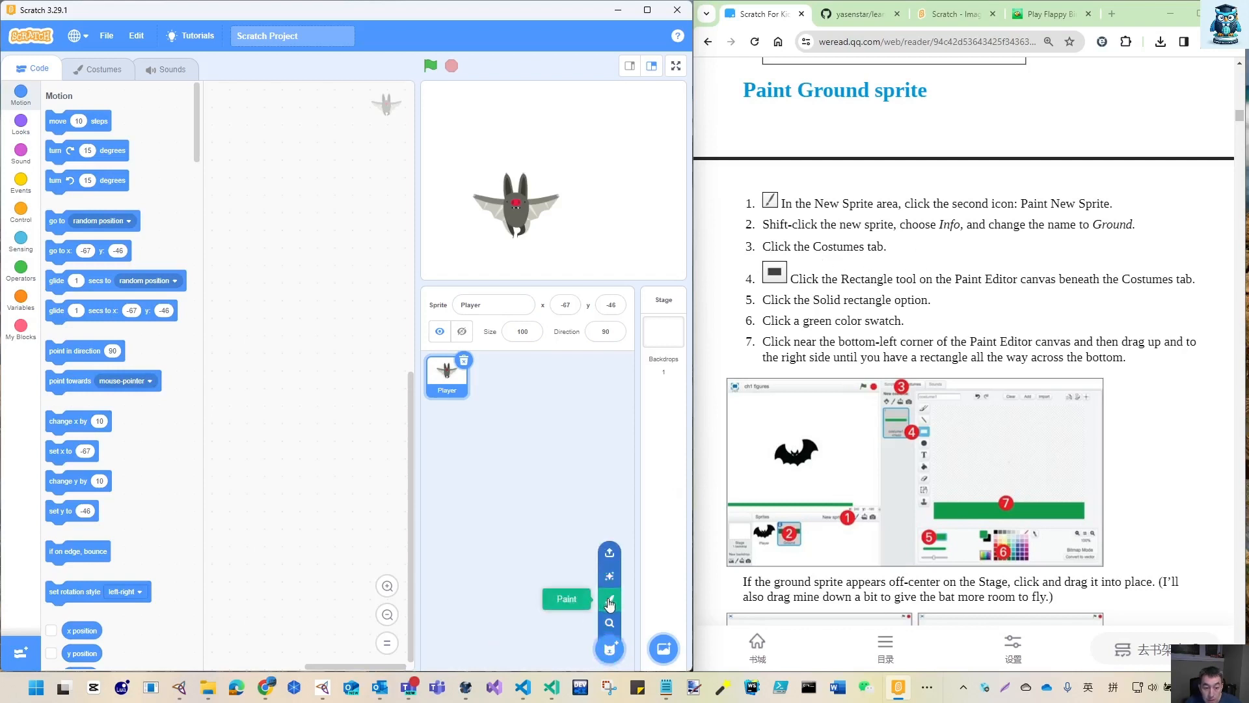
left_click(610, 600)
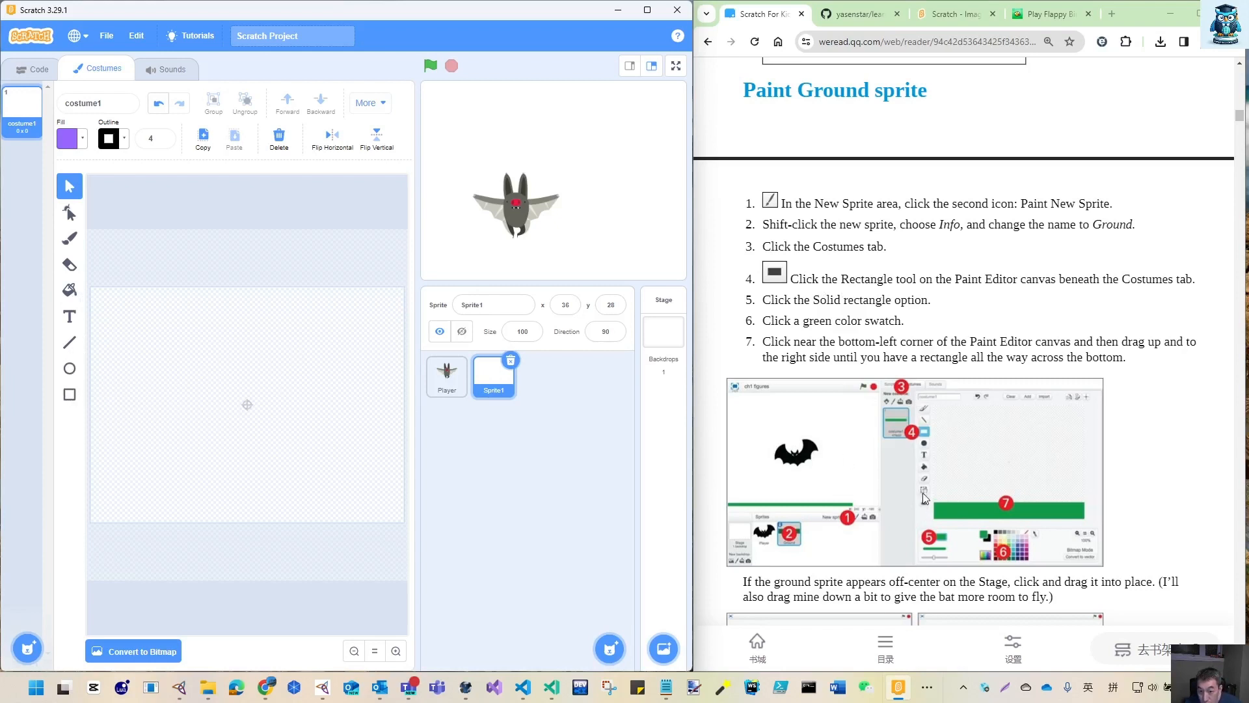
Draw a wide, filled horizontal rectangle across the middle of the new sprite's costume and shift it toward the canvas's left side.
left_click(70, 398)
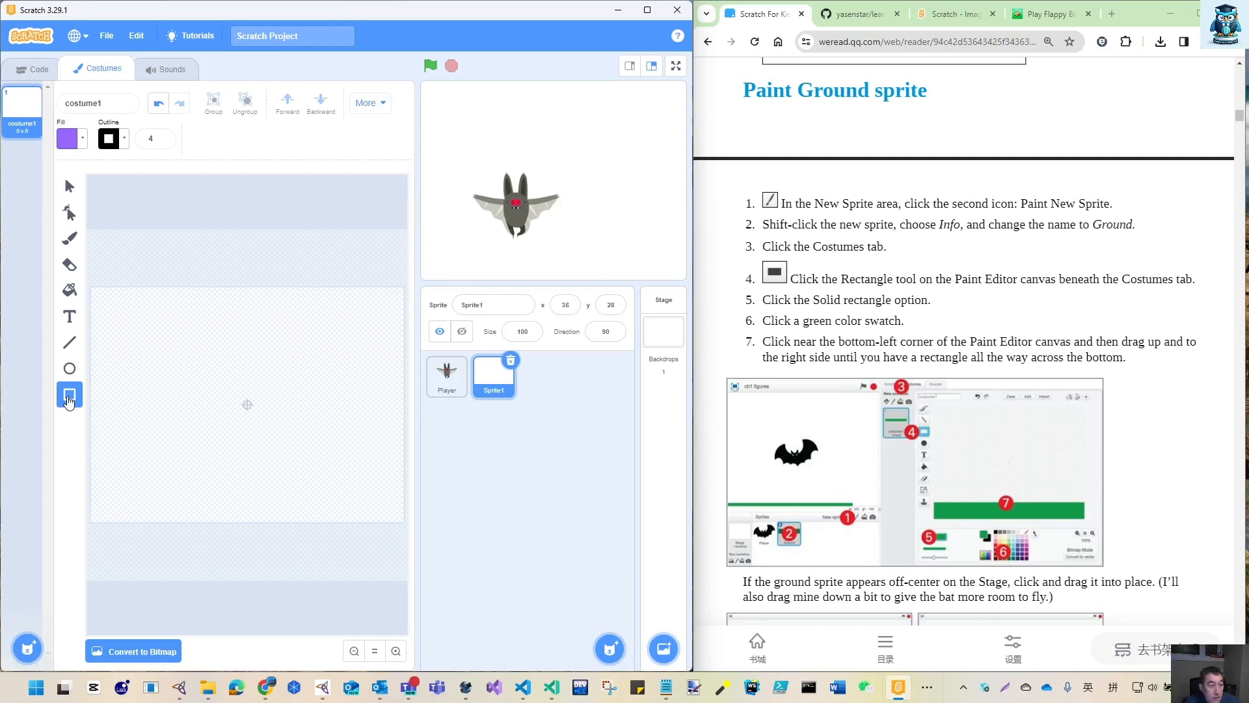
left_click(82, 145)
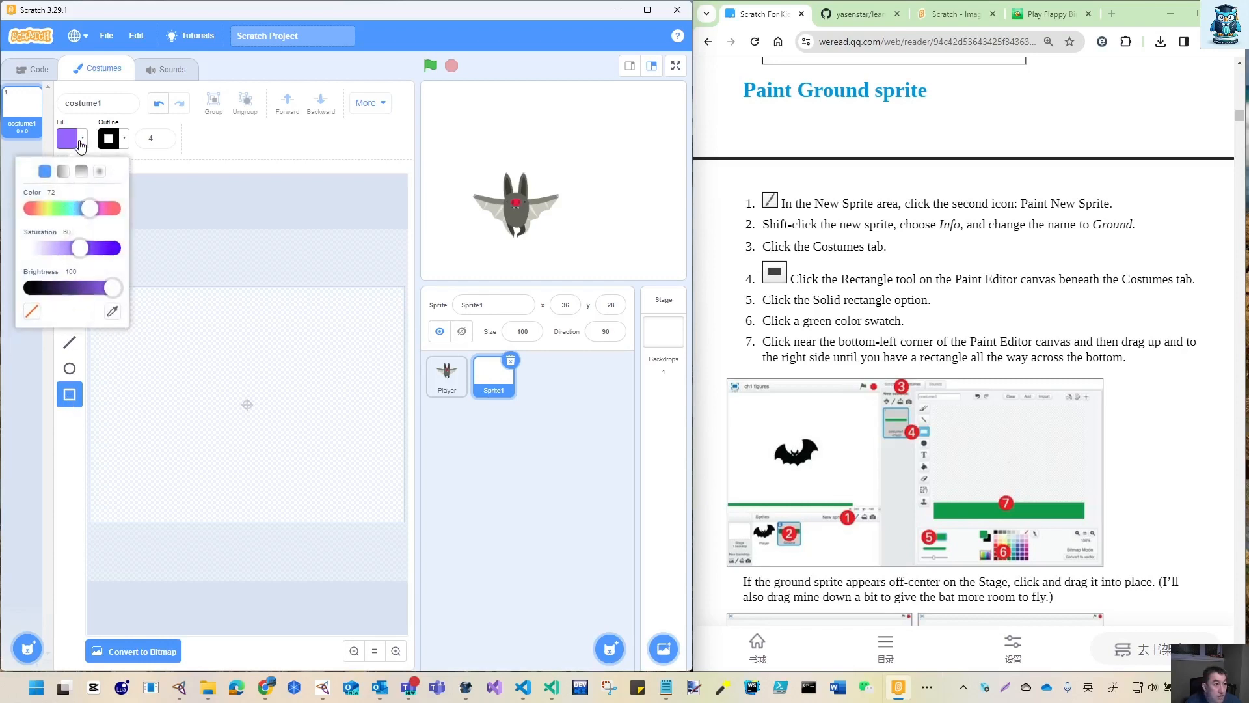
left_click(123, 143)
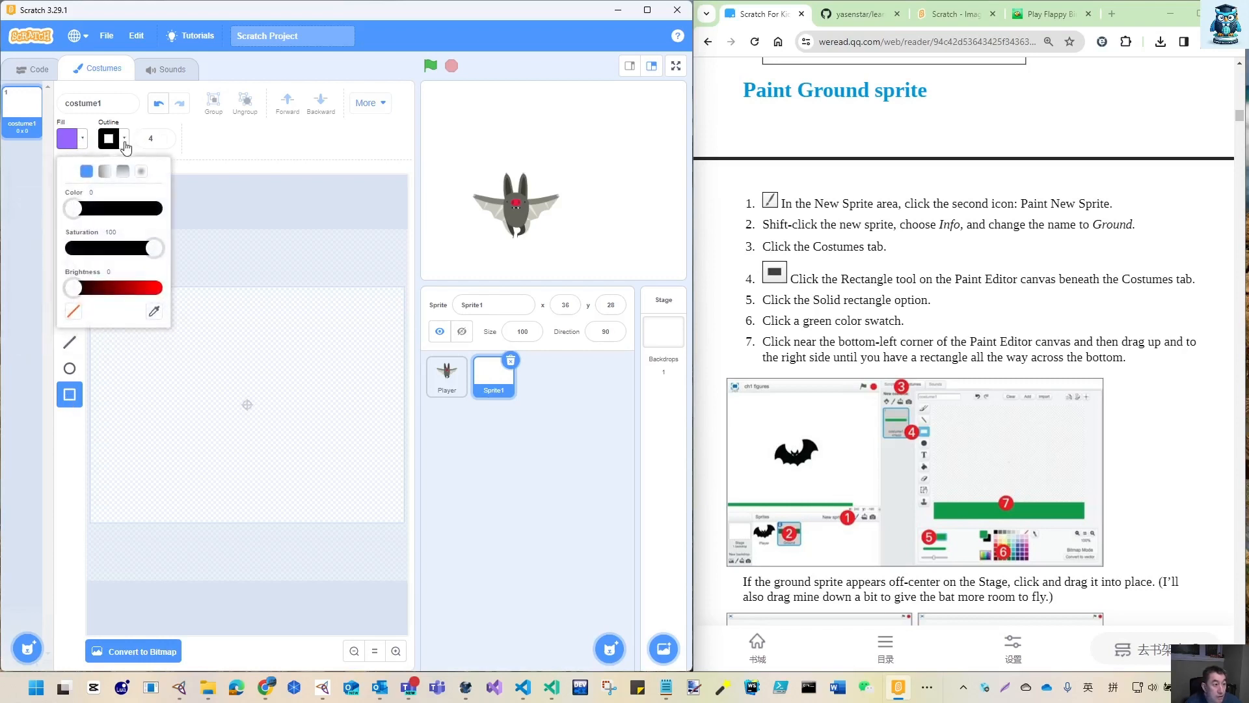
left_click(234, 147)
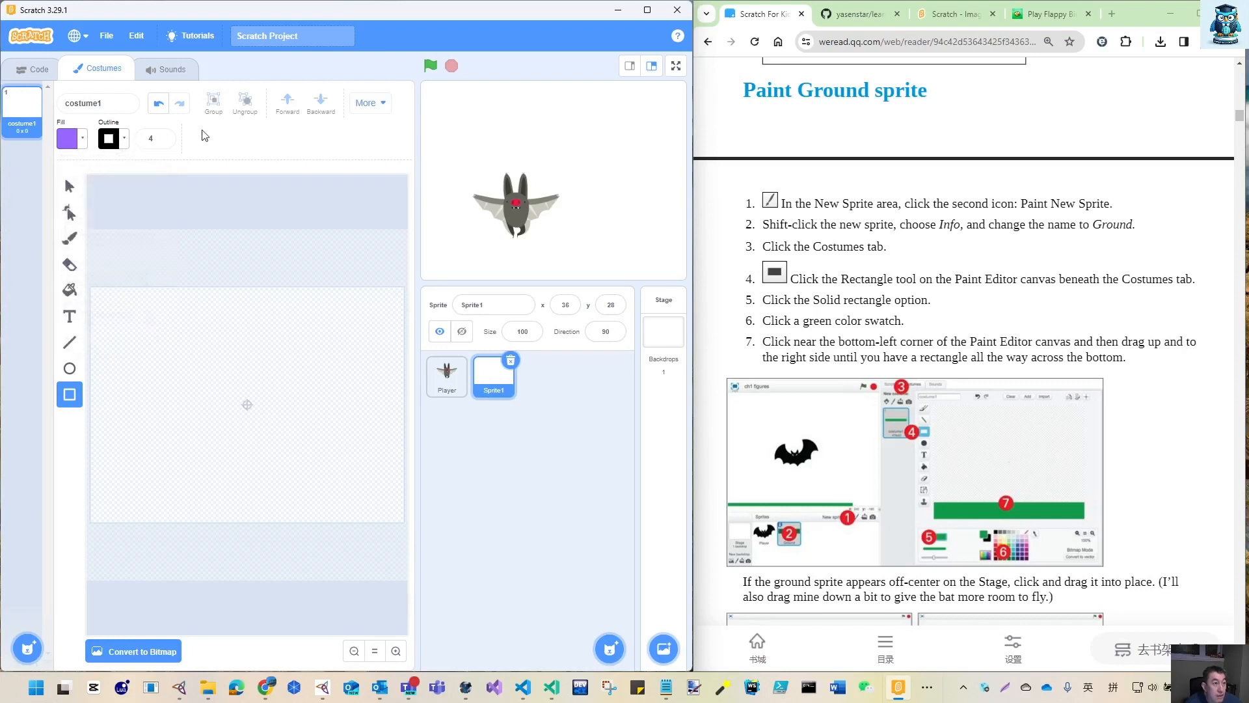
left_click(376, 107)
left_click(248, 143)
mouse_move(152, 364)
left_mouse_down()
mouse_move(293, 405)
mouse_move(398, 408)
left_mouse_up()
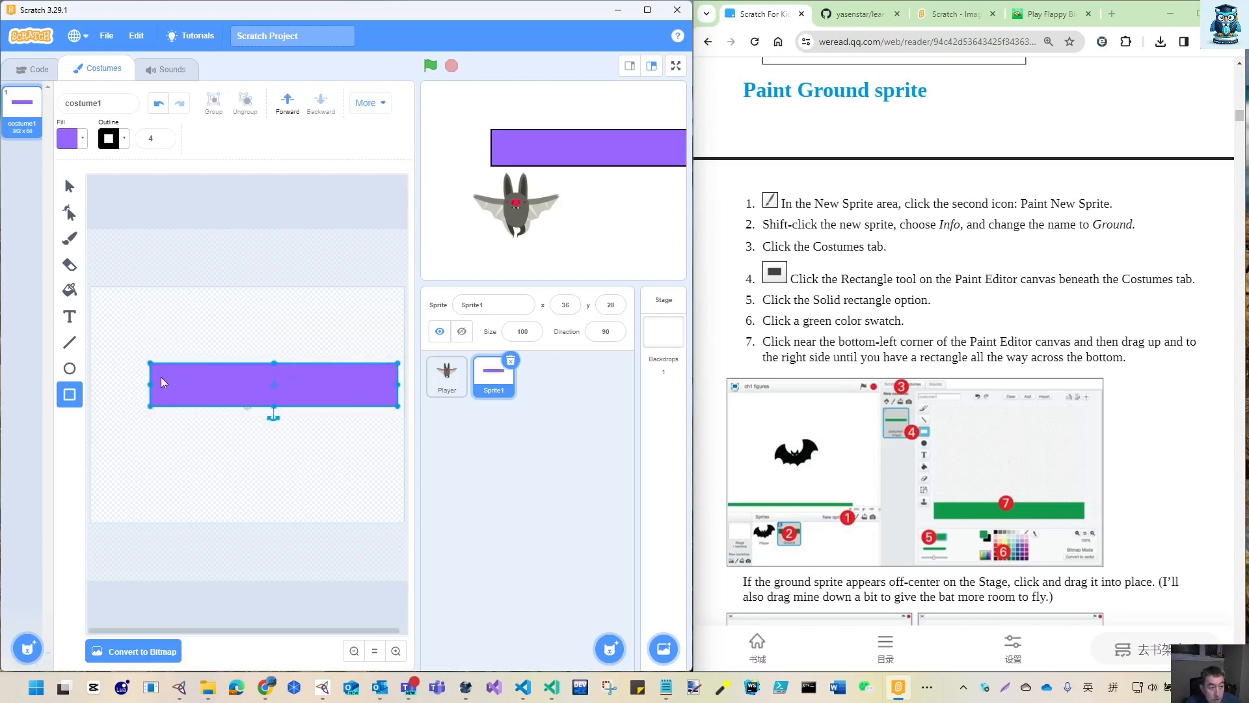
left_click_drag(202, 379, 153, 378)
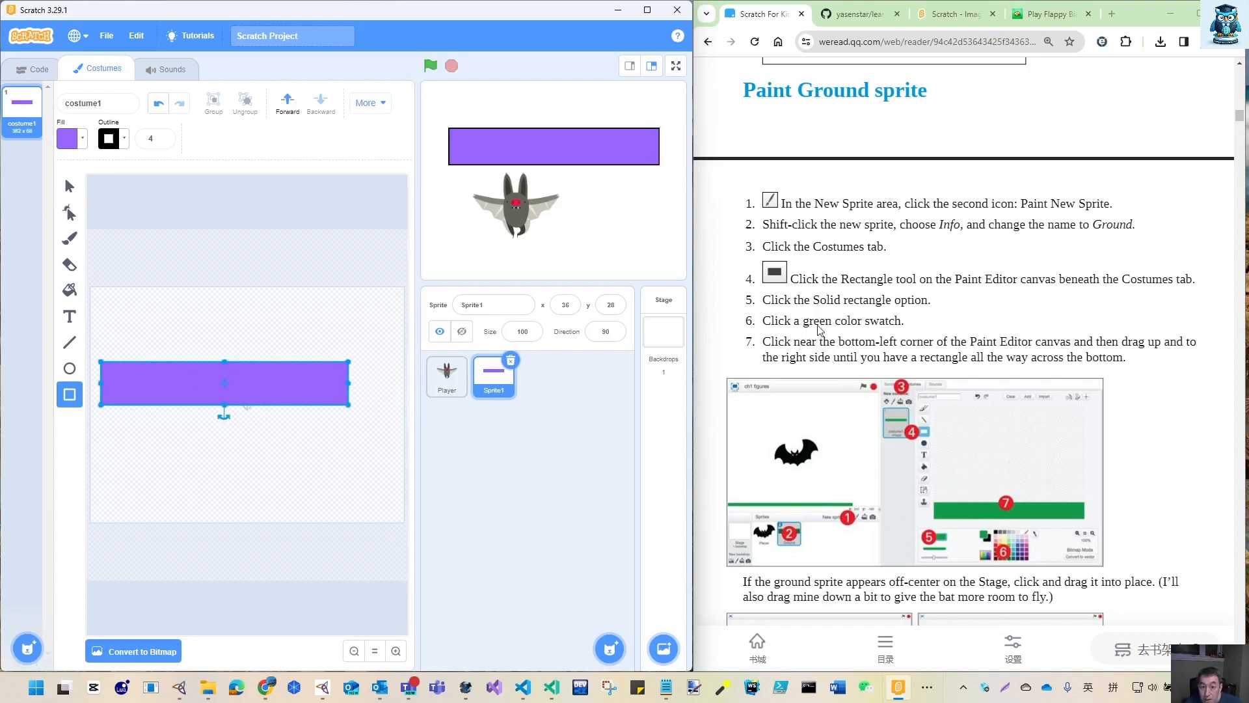
Change the rectangle's fill to a dark green with color 39, saturation 60 and brightness 65.
left_click(67, 143)
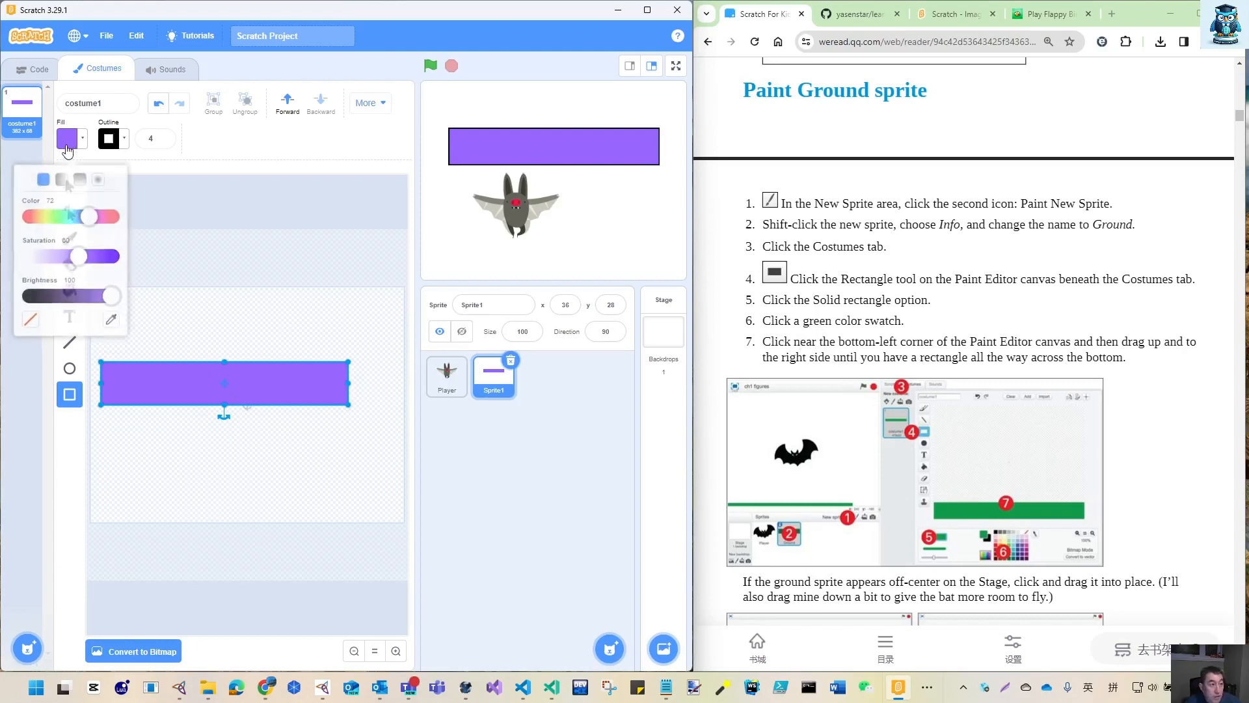
left_click(62, 207)
mouse_move(62, 208)
left_mouse_down()
mouse_move(75, 209)
mouse_move(63, 216)
left_mouse_up()
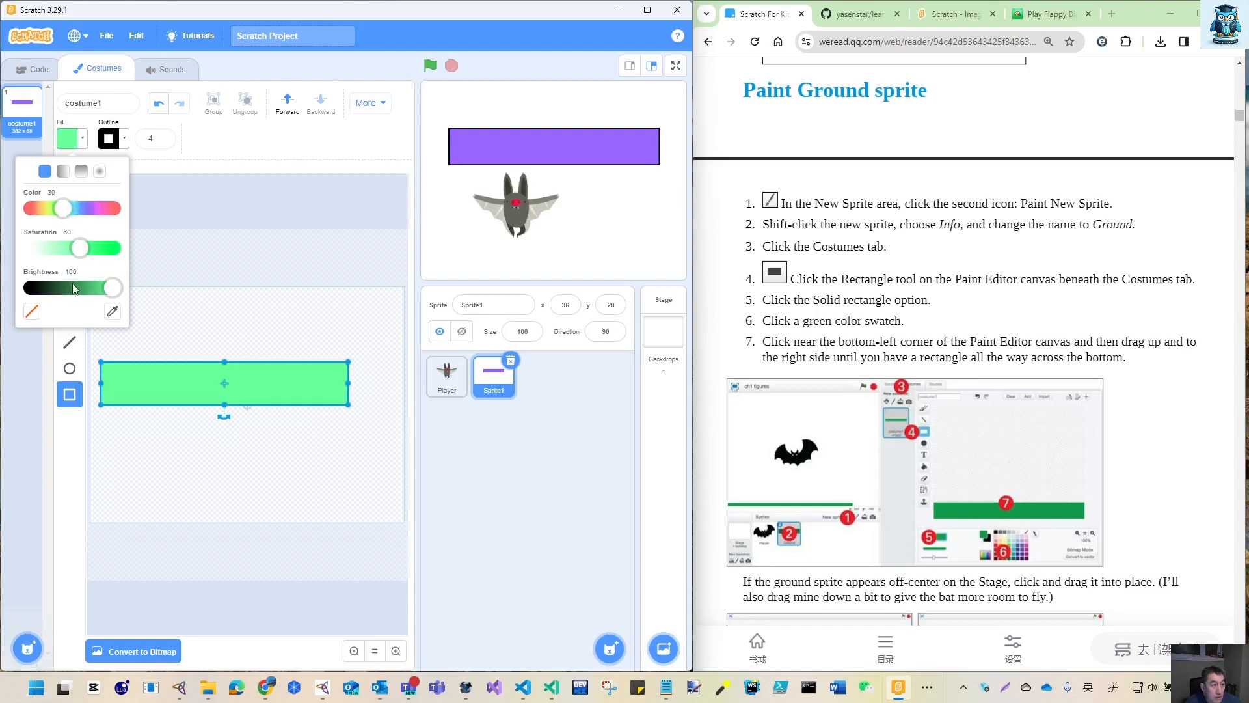
left_click_drag(113, 287, 85, 301)
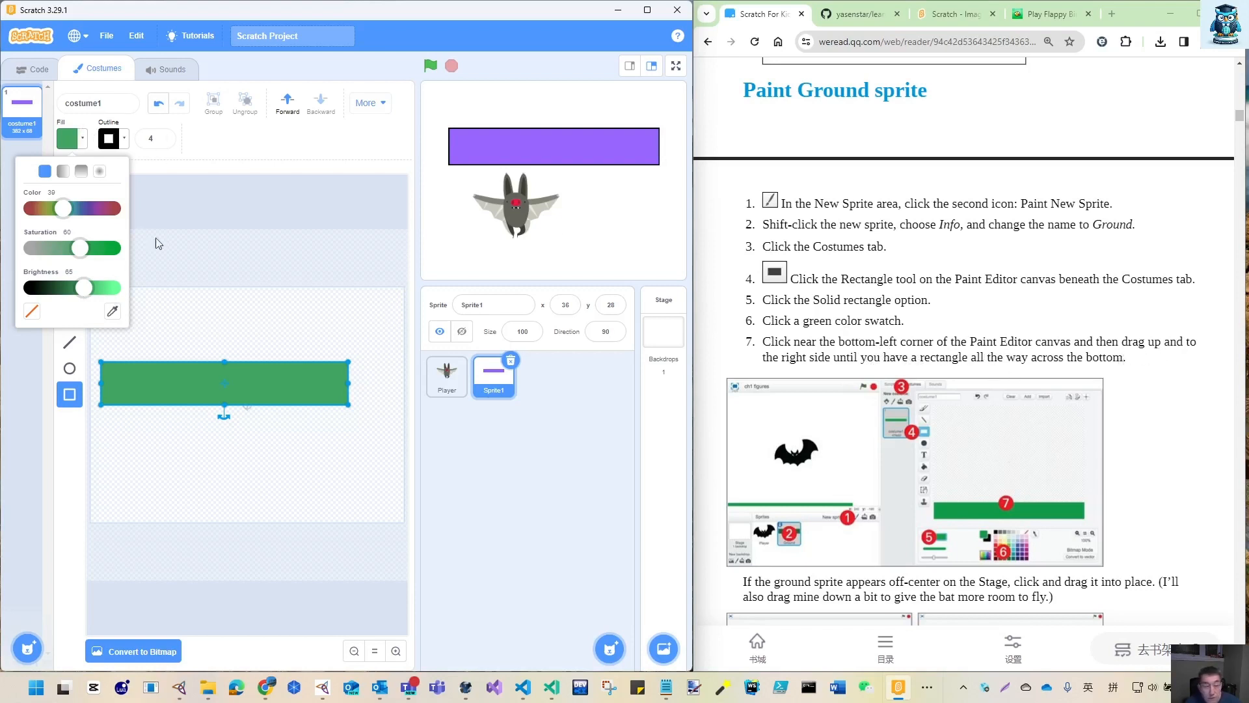
Remove the green rectangle's outline by reducing its width to 0.
left_click(123, 138)
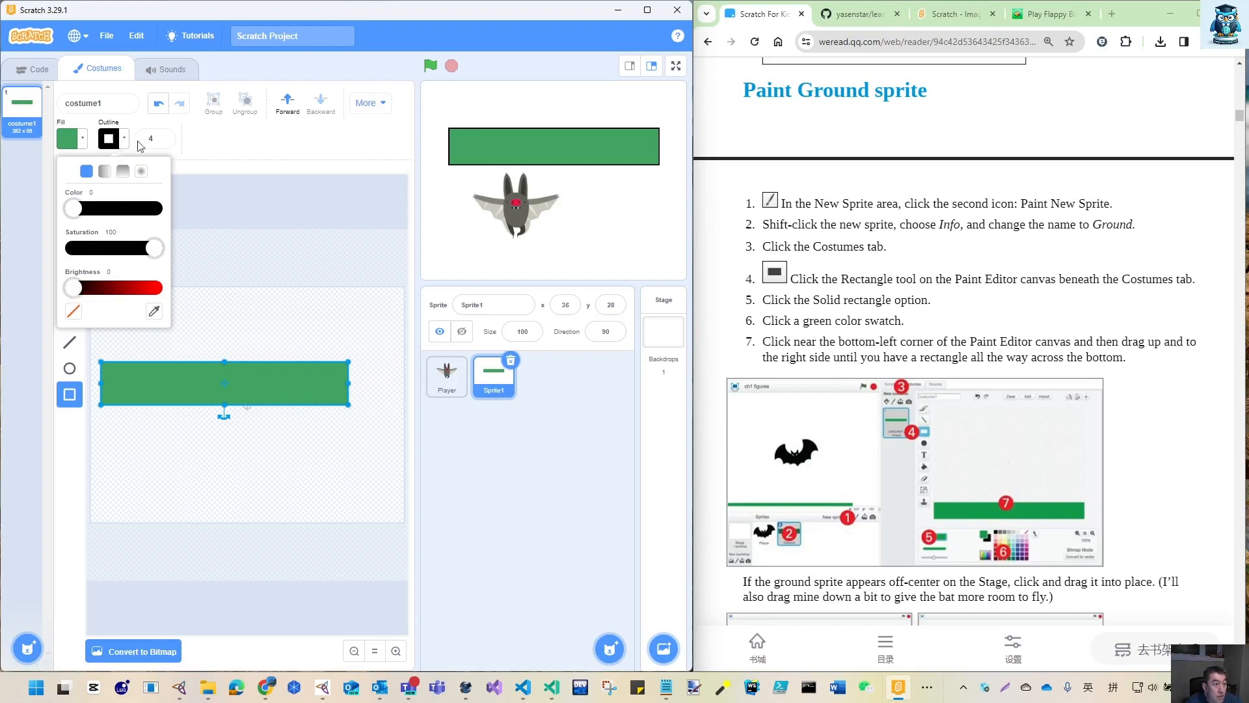
left_click(162, 141)
left_click(164, 142)
left_click(163, 142)
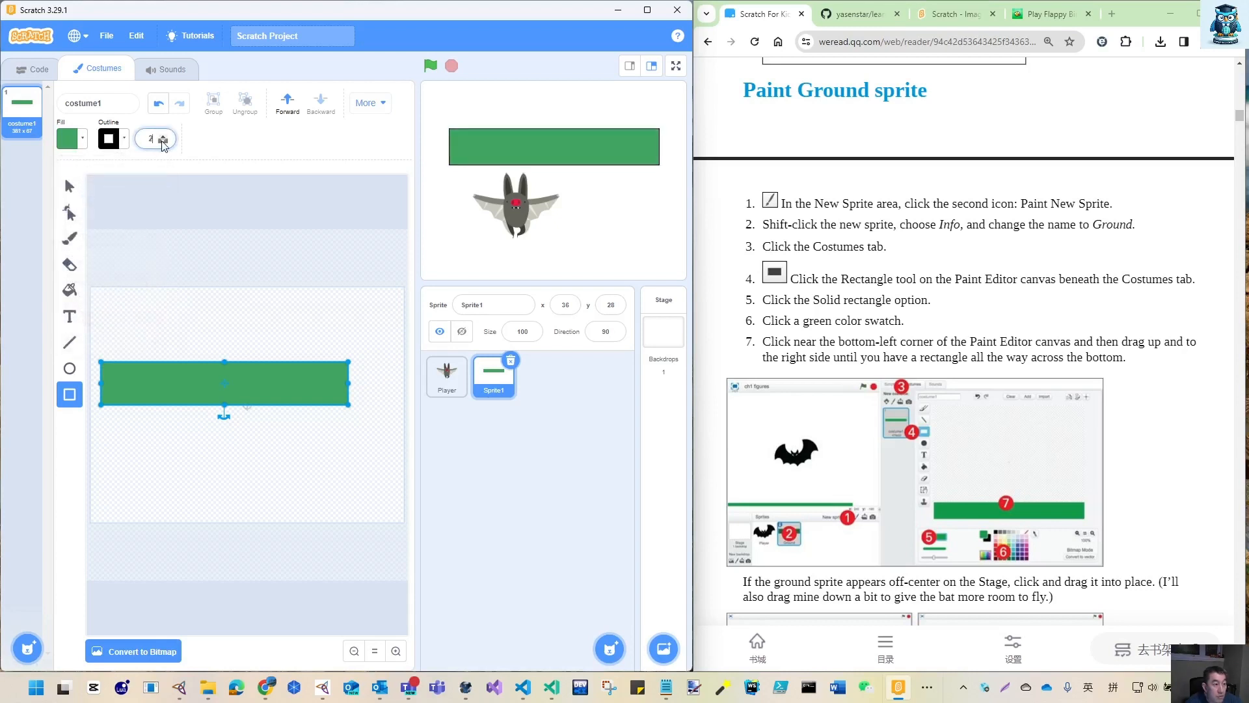
left_click(163, 143)
left_click(164, 143)
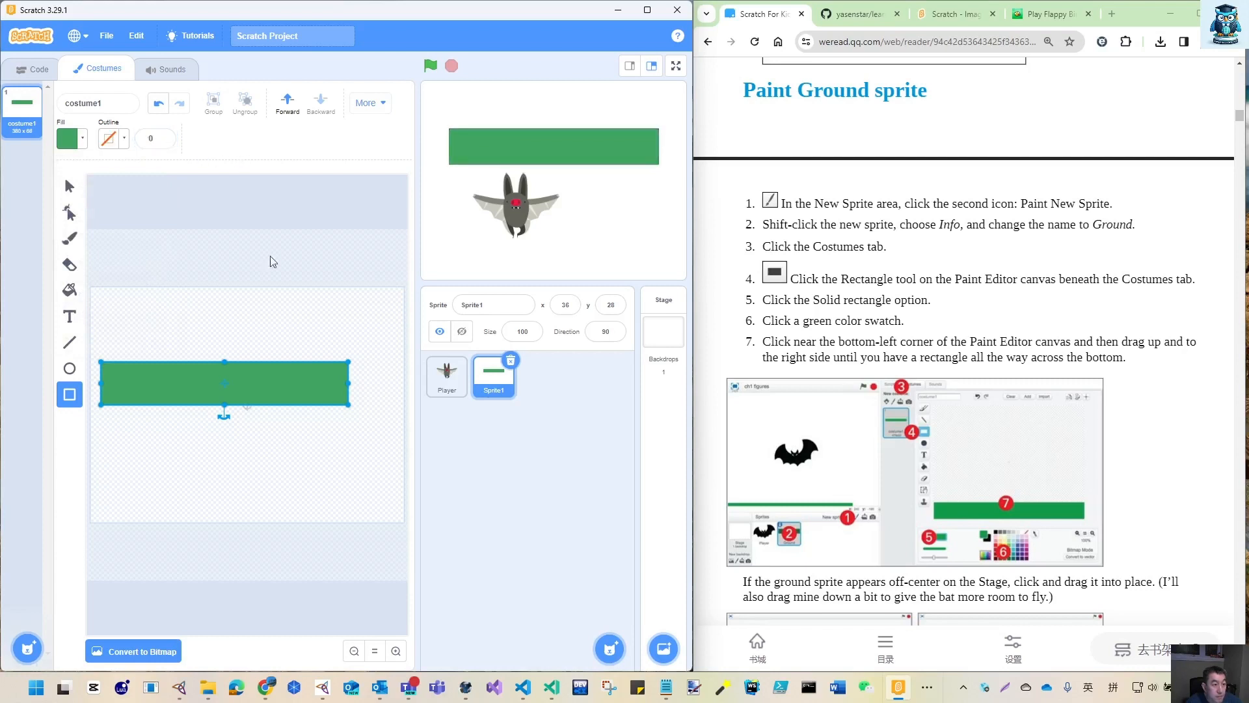
left_click(277, 442)
left_click_drag(248, 381, 259, 423)
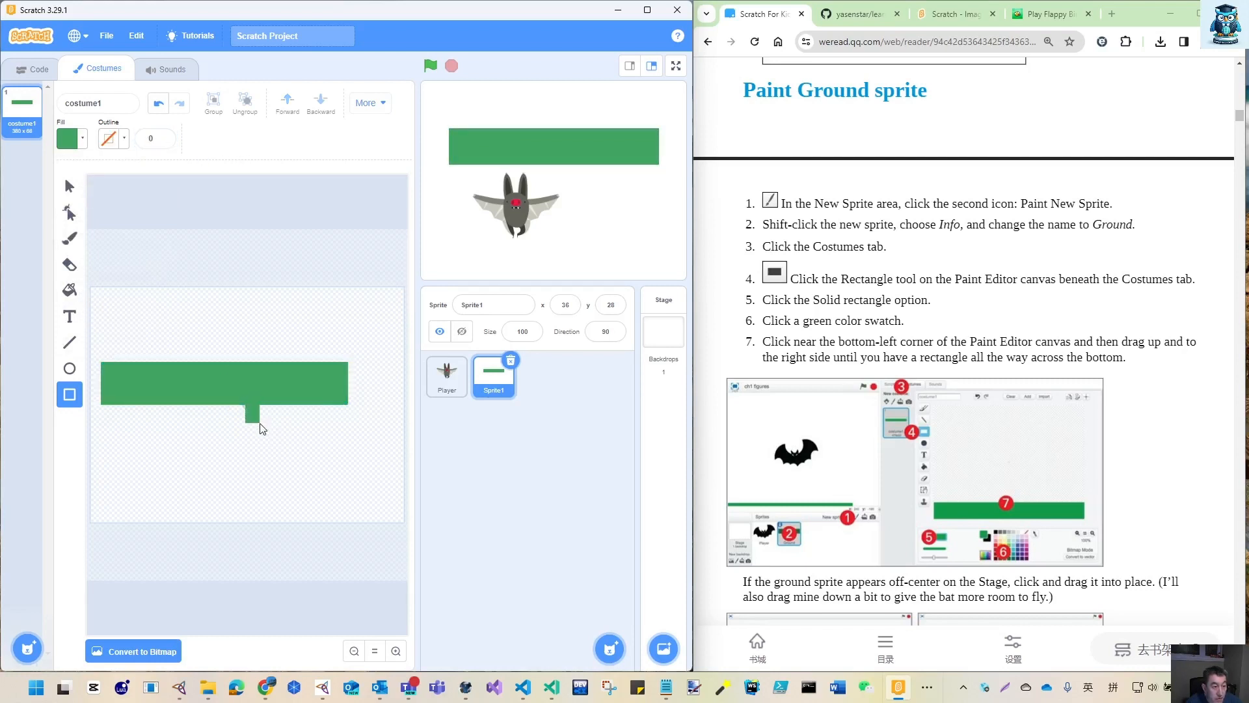
left_click_drag(281, 376, 280, 375)
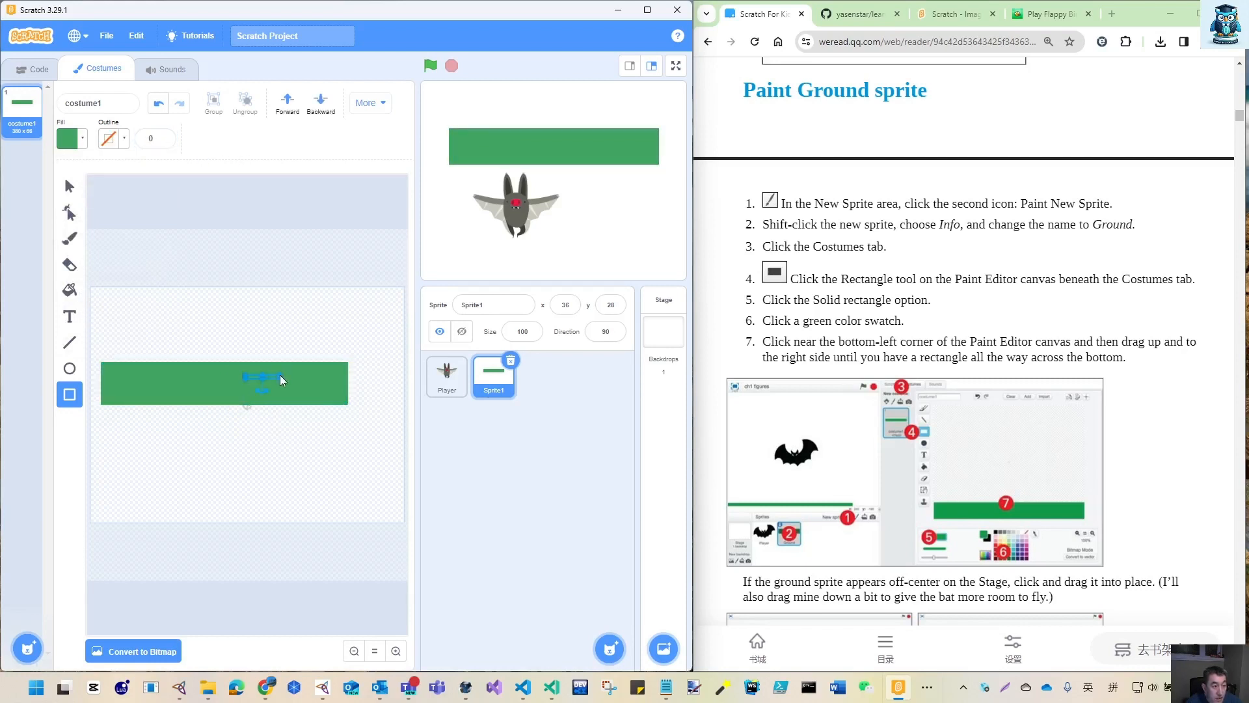
left_click(287, 413)
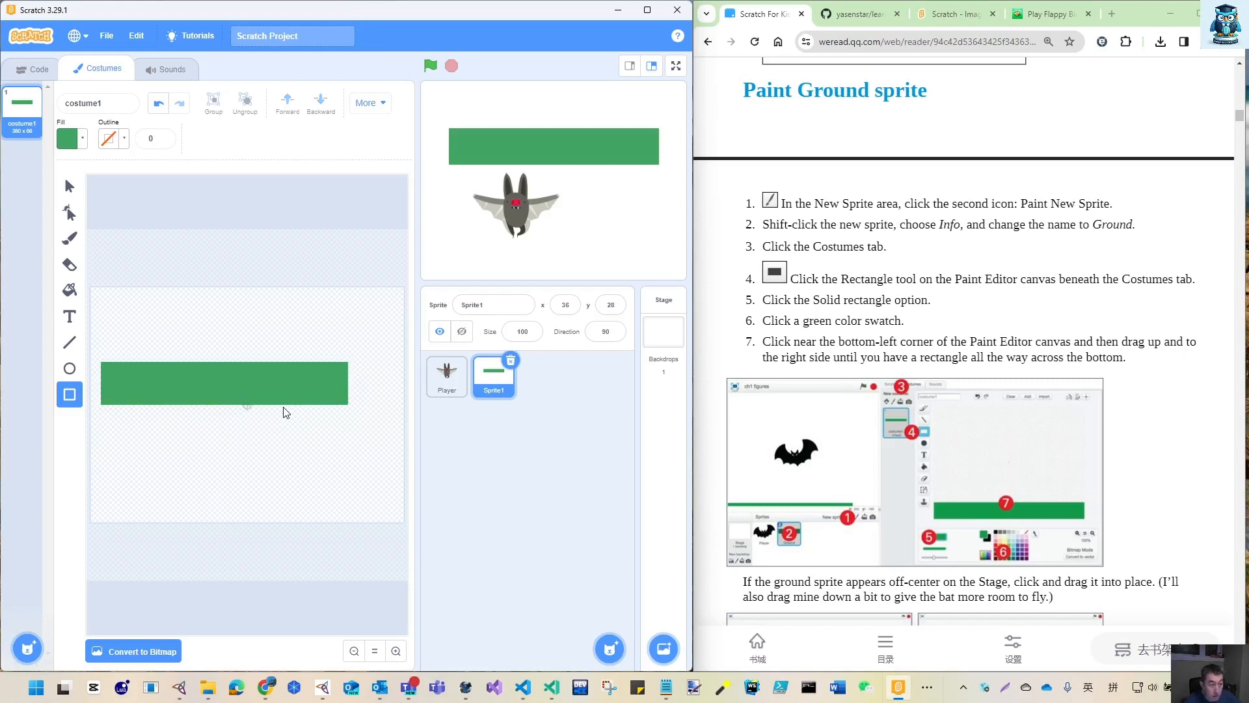
Move the green rectangle to the bottom of the canvas and resize it into a thin strip spanning the full canvas width.
left_click(69, 185)
left_click(236, 388)
left_click_drag(237, 388, 203, 511)
left_click_drag(339, 507, 404, 512)
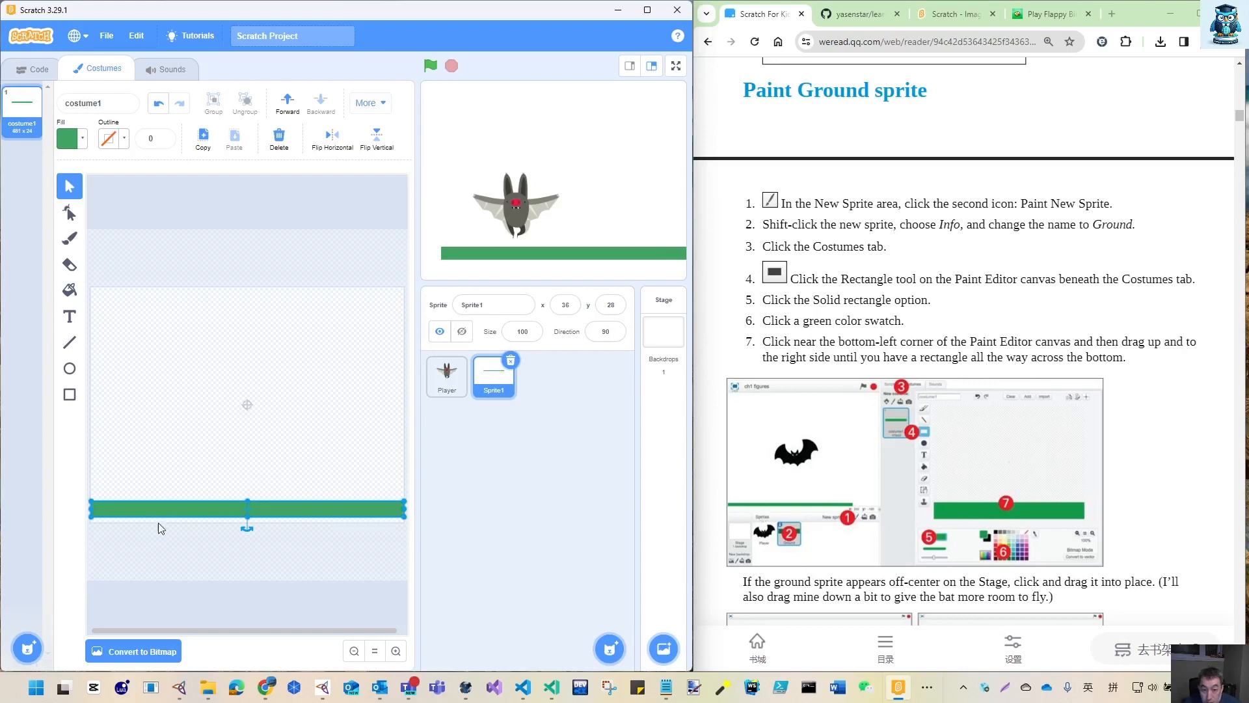
Align the green strip with the canvas's bottom edge and make it slightly thinner.
left_click_drag(237, 510, 236, 515)
scroll(884, 542, "down", 3)
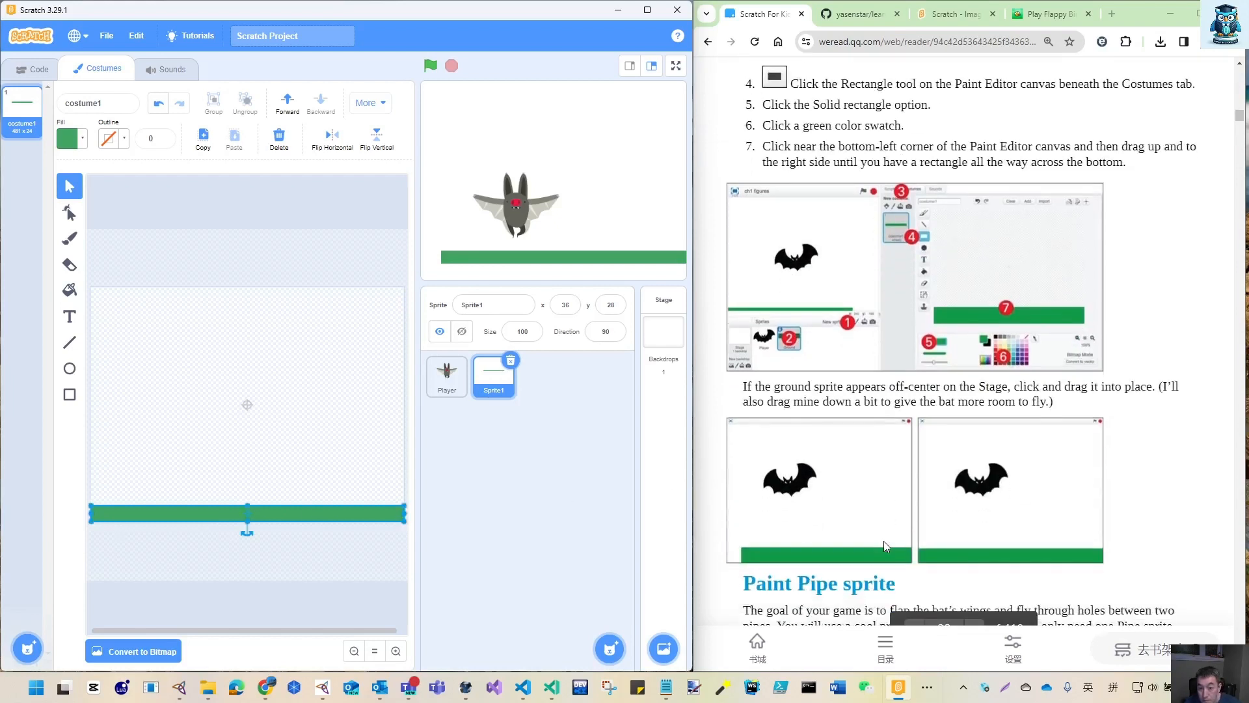
left_click_drag(248, 505, 247, 508)
scroll(779, 578, "down", 2)
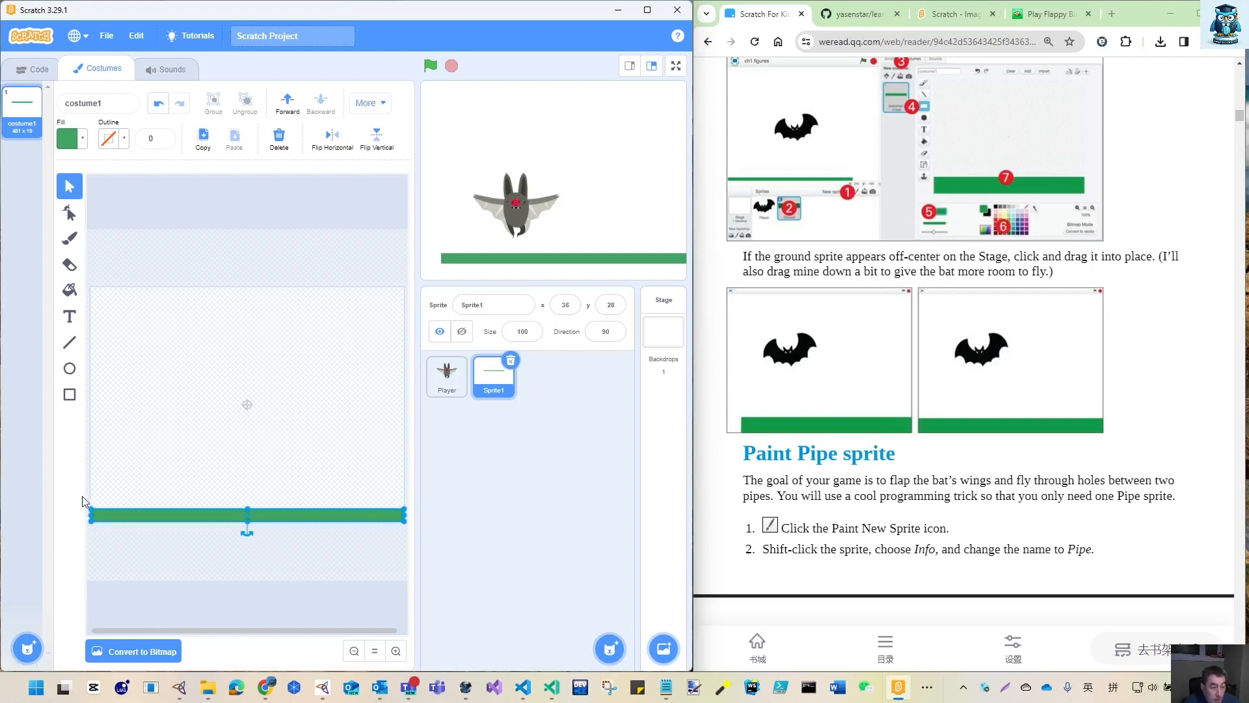
mouse_move(209, 516)
left_mouse_down()
mouse_move(209, 570)
mouse_move(210, 516)
left_mouse_up()
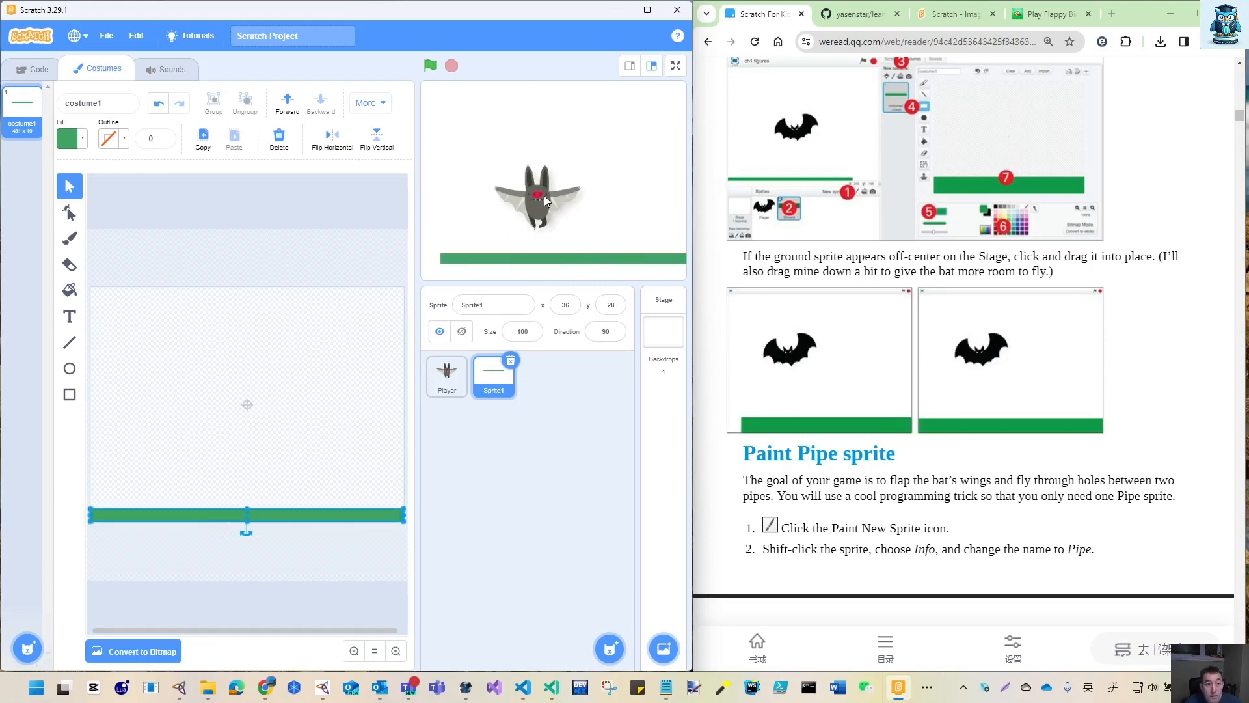
Raise the bat on the stage to about x -73, y 23, and lower the green ground strip slightly to y 23.
left_click_drag(544, 195, 519, 169)
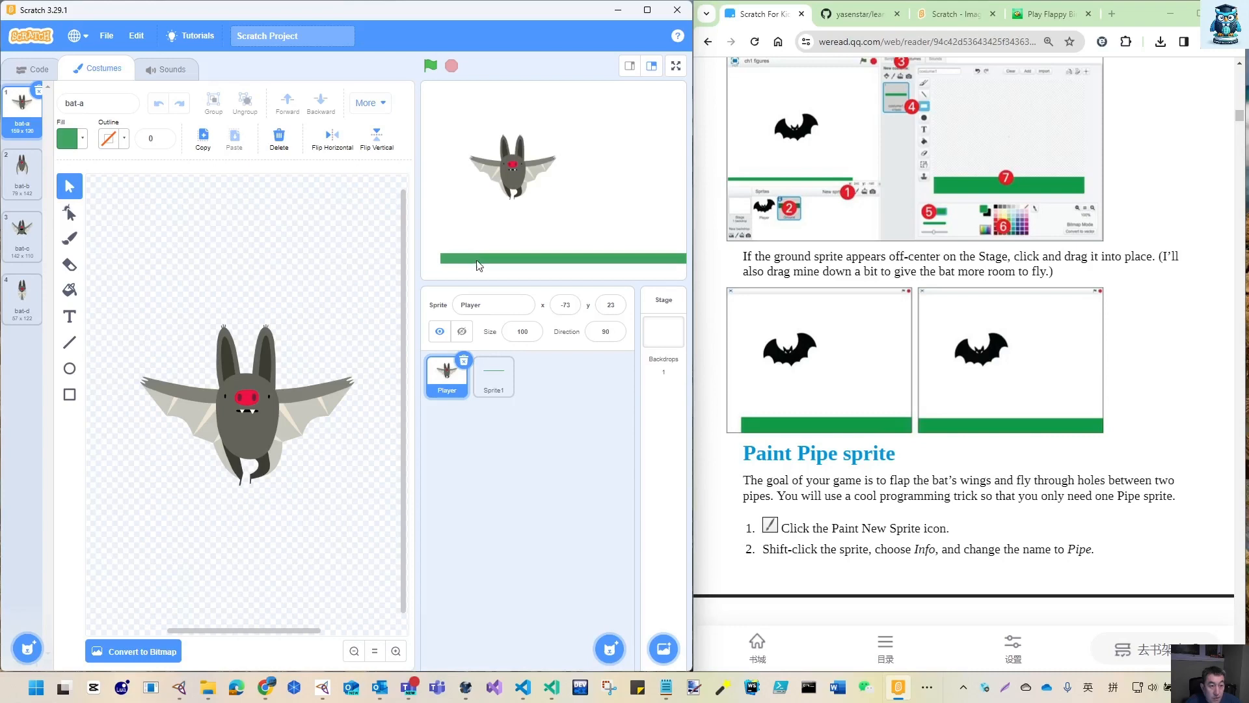
left_click_drag(478, 260, 478, 264)
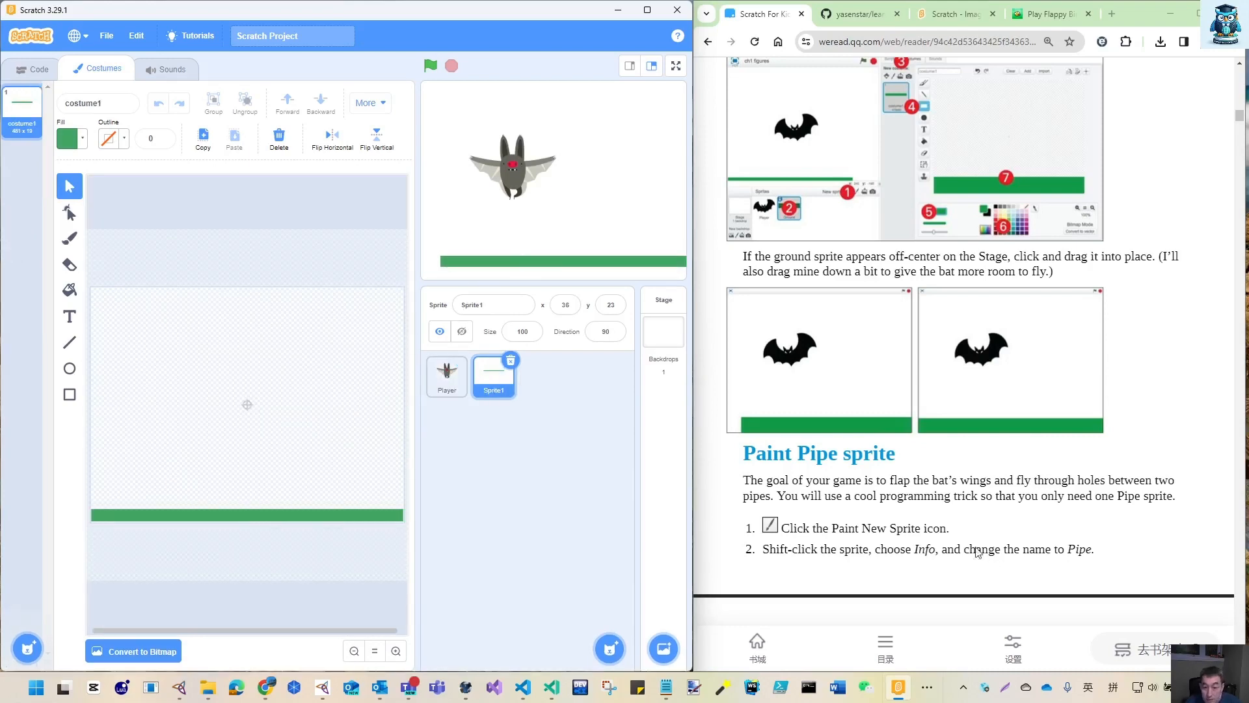
Check the book's ground and pipe instructions and rename the green strip sprite as Ground.
scroll(908, 511, "down", 3)
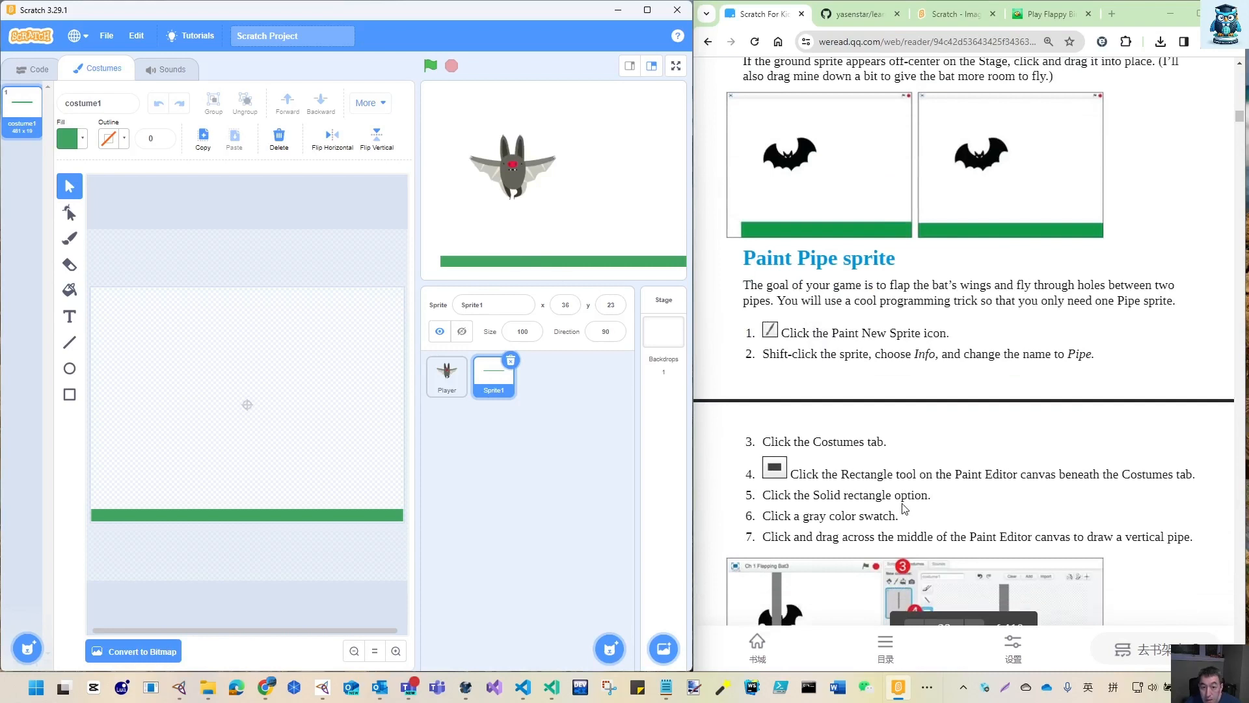
scroll(902, 508, "down", 3)
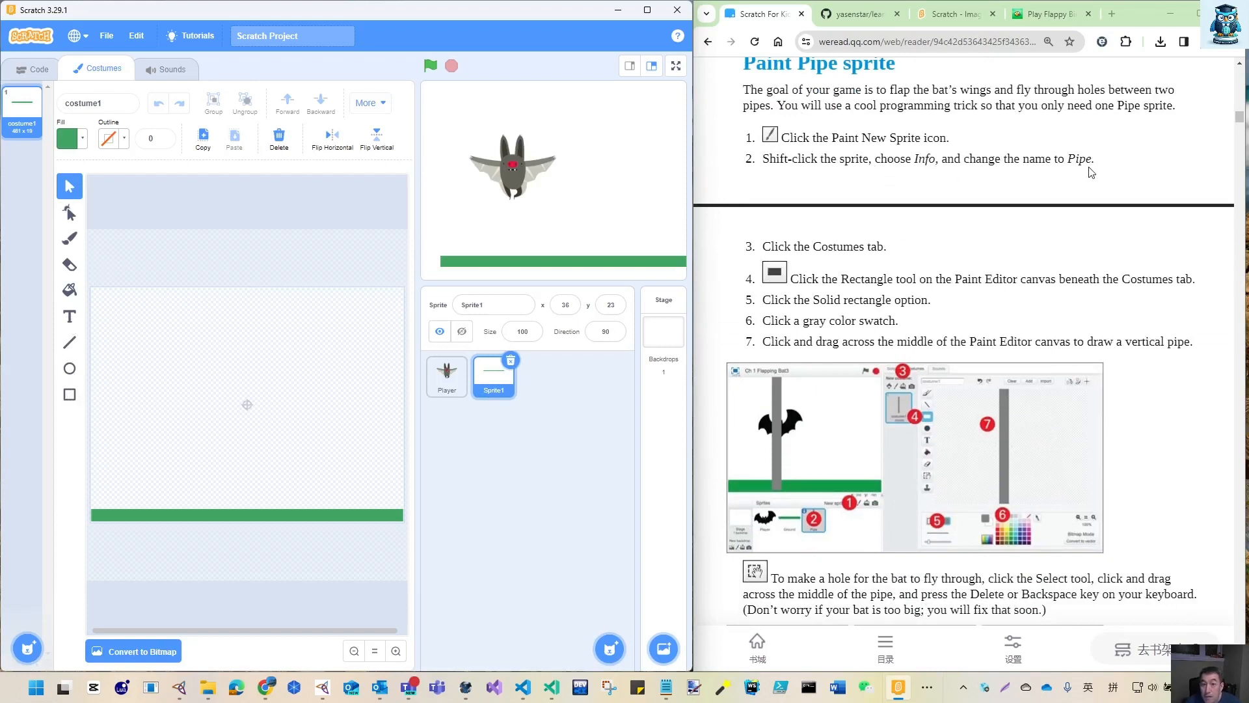
scroll(875, 388, "up", 5)
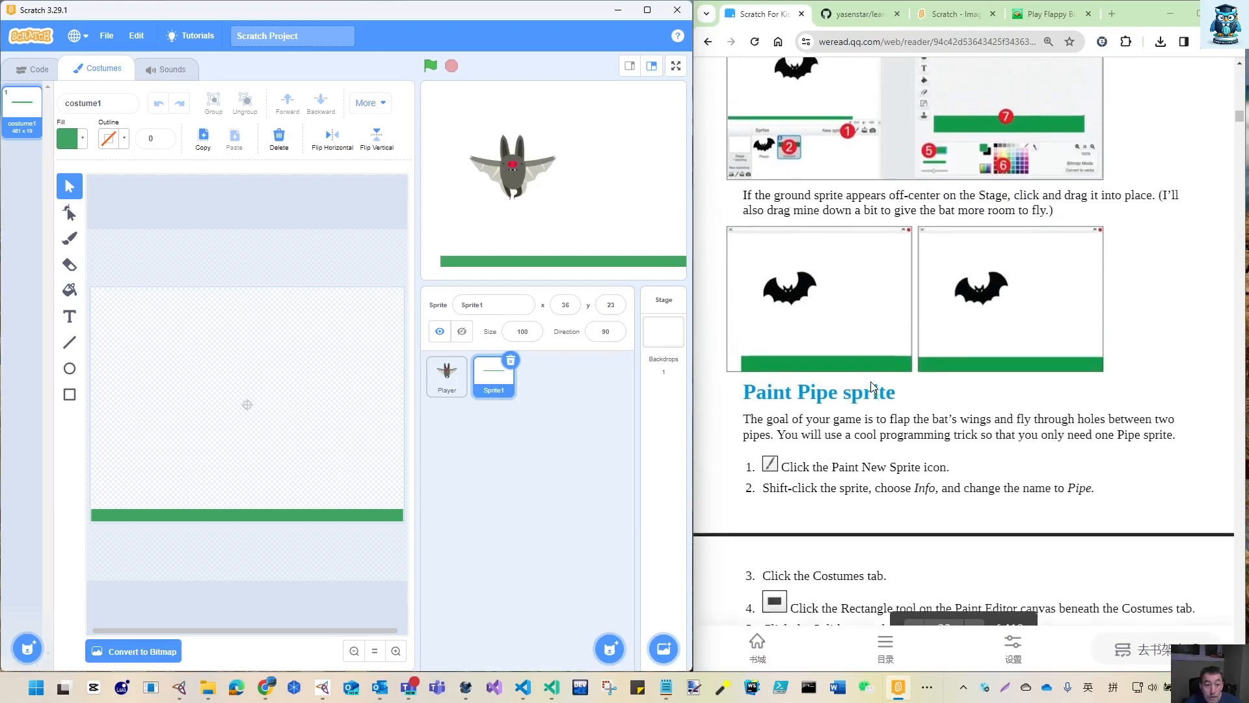
scroll(872, 387, "up", 4)
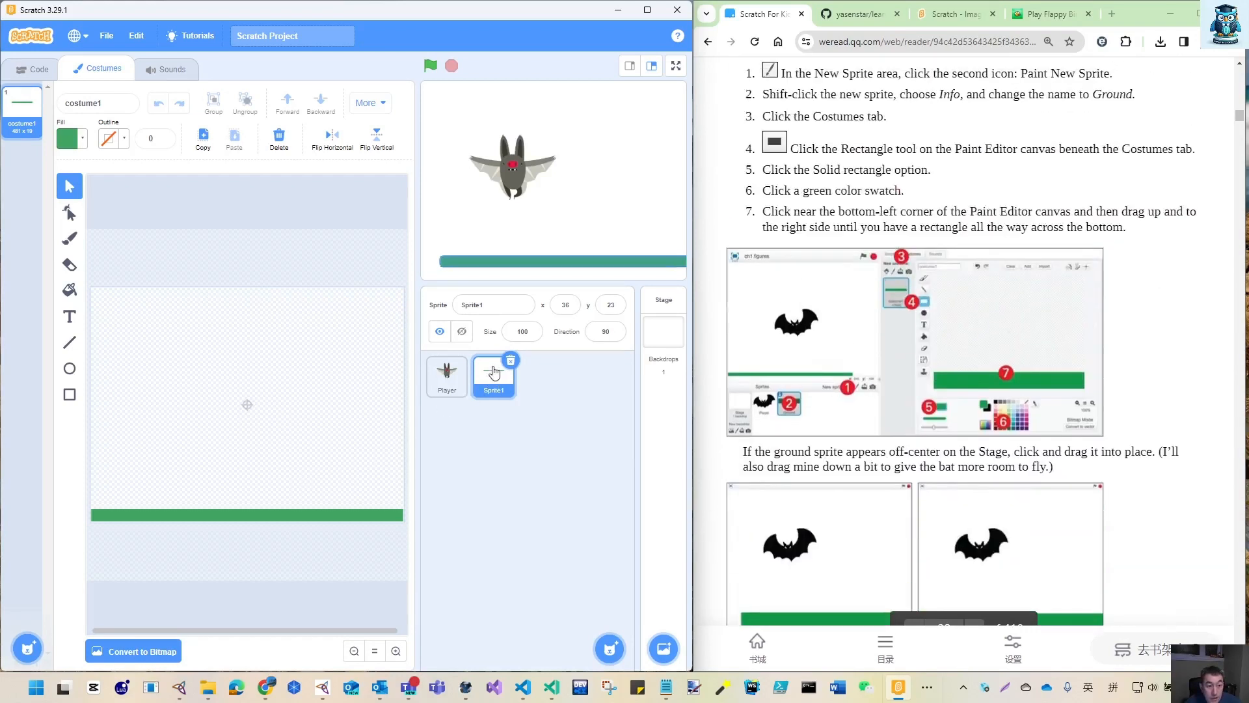
left_click(463, 305)
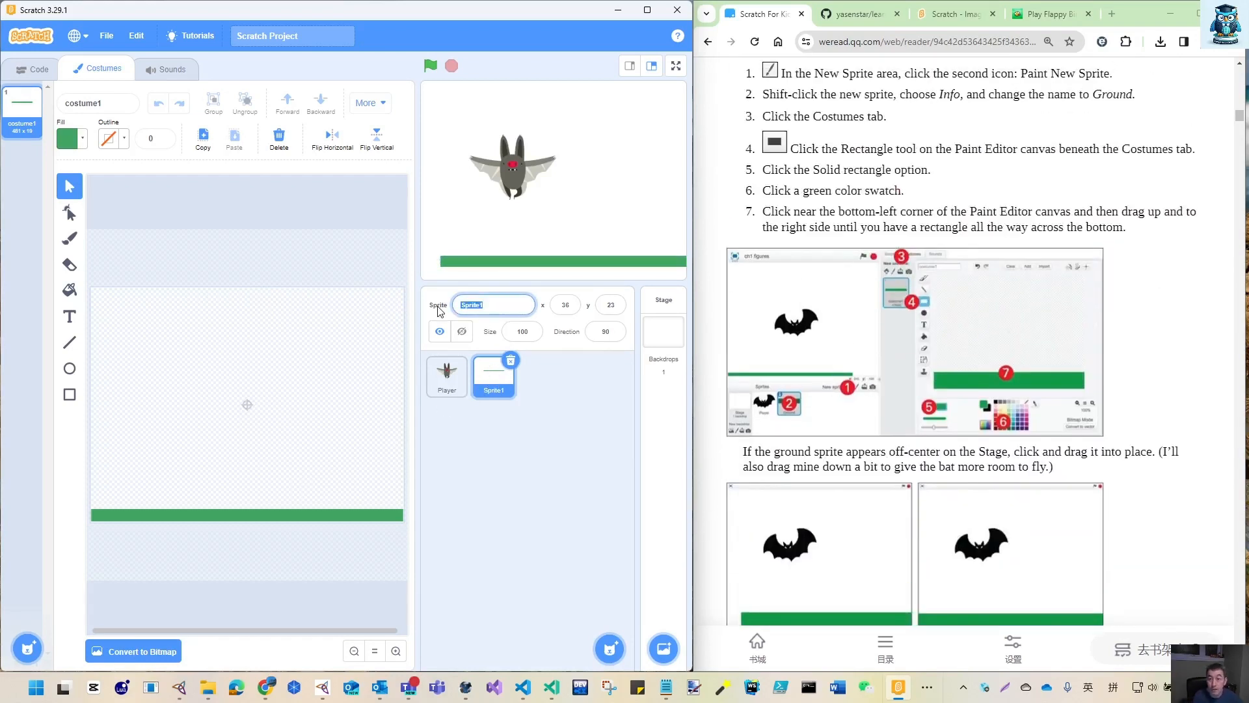
type("Ground")
key("Return")
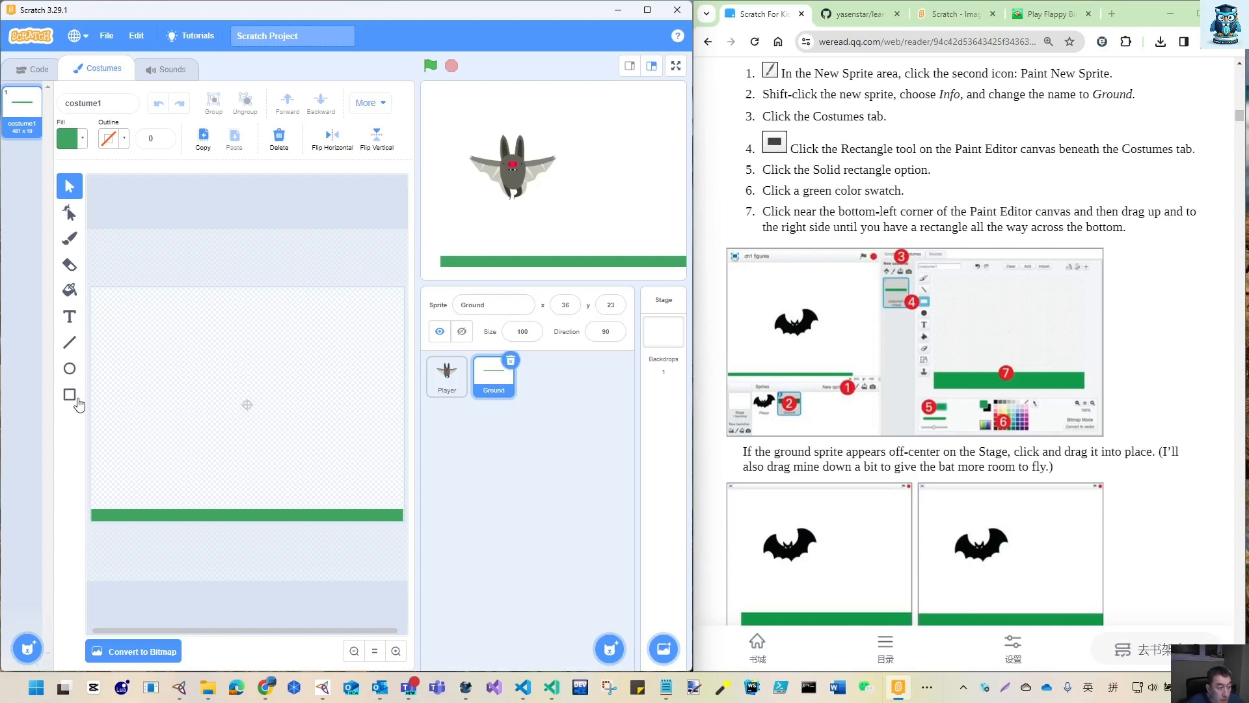
Following the book's Pipe instructions, paint a new sprite with a narrow vertical rectangle spanning the canvas height, left of the center.
scroll(829, 472, "down", 10)
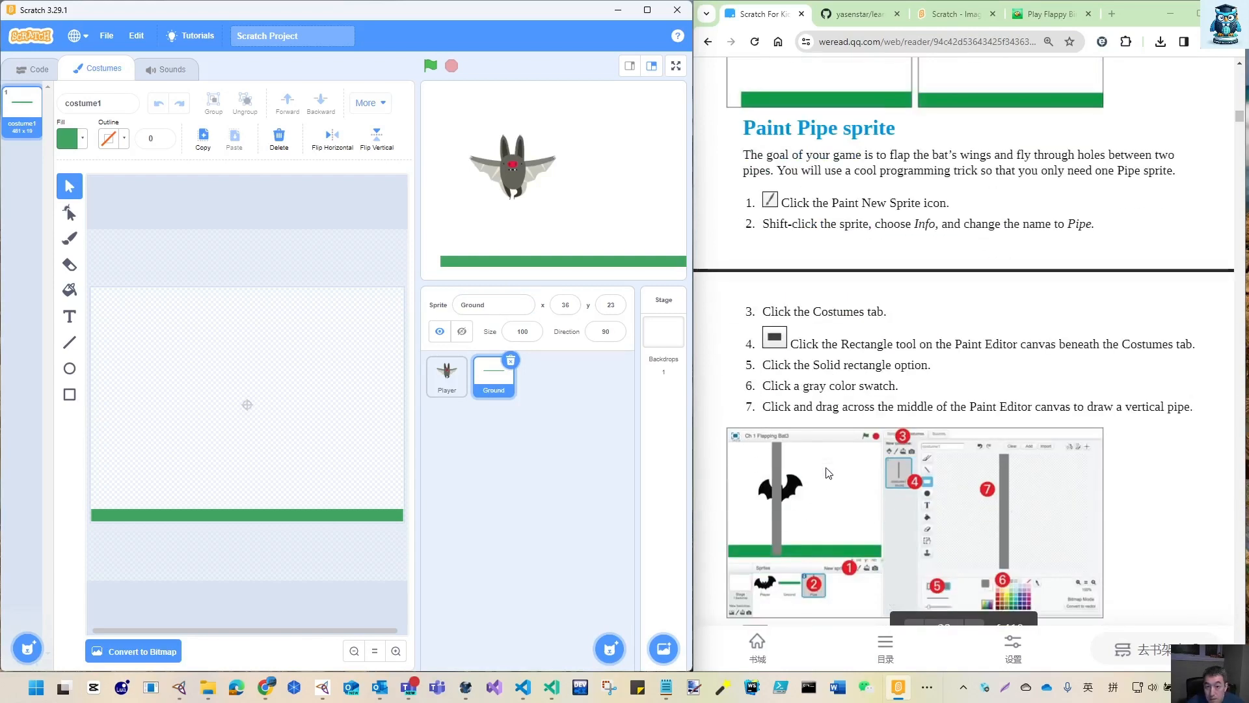
left_click(69, 394)
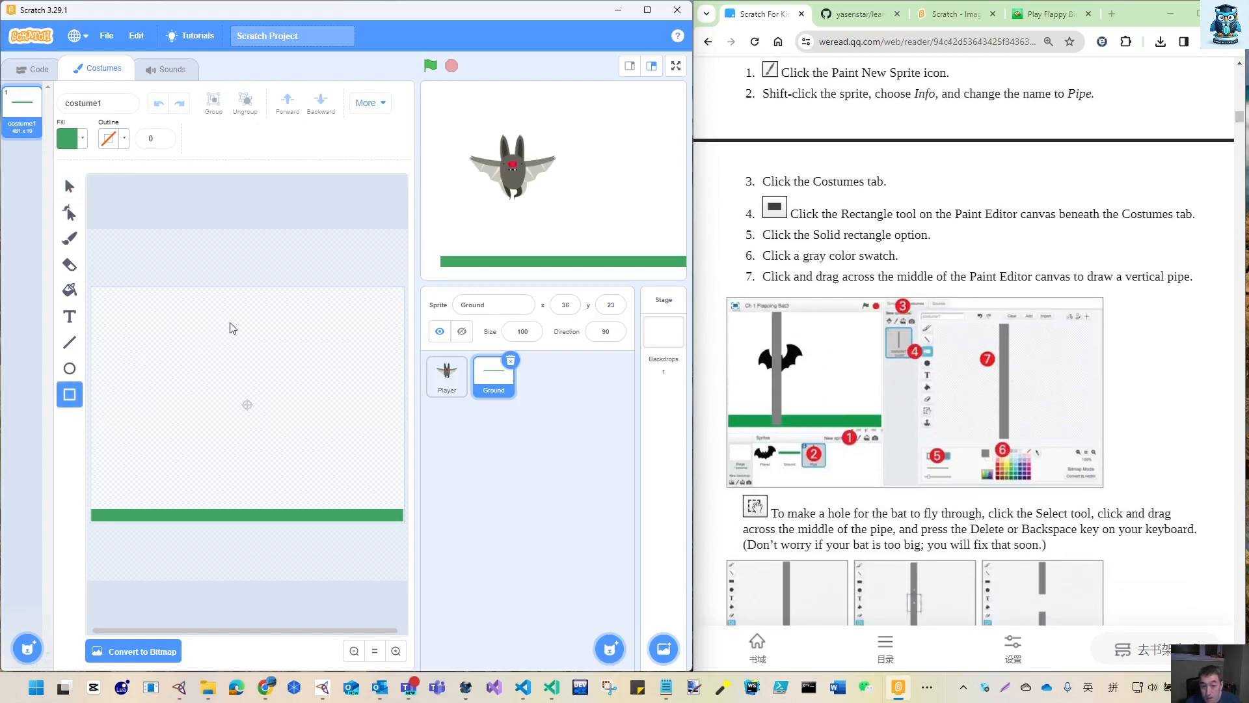
scroll(781, 211, "up", 1)
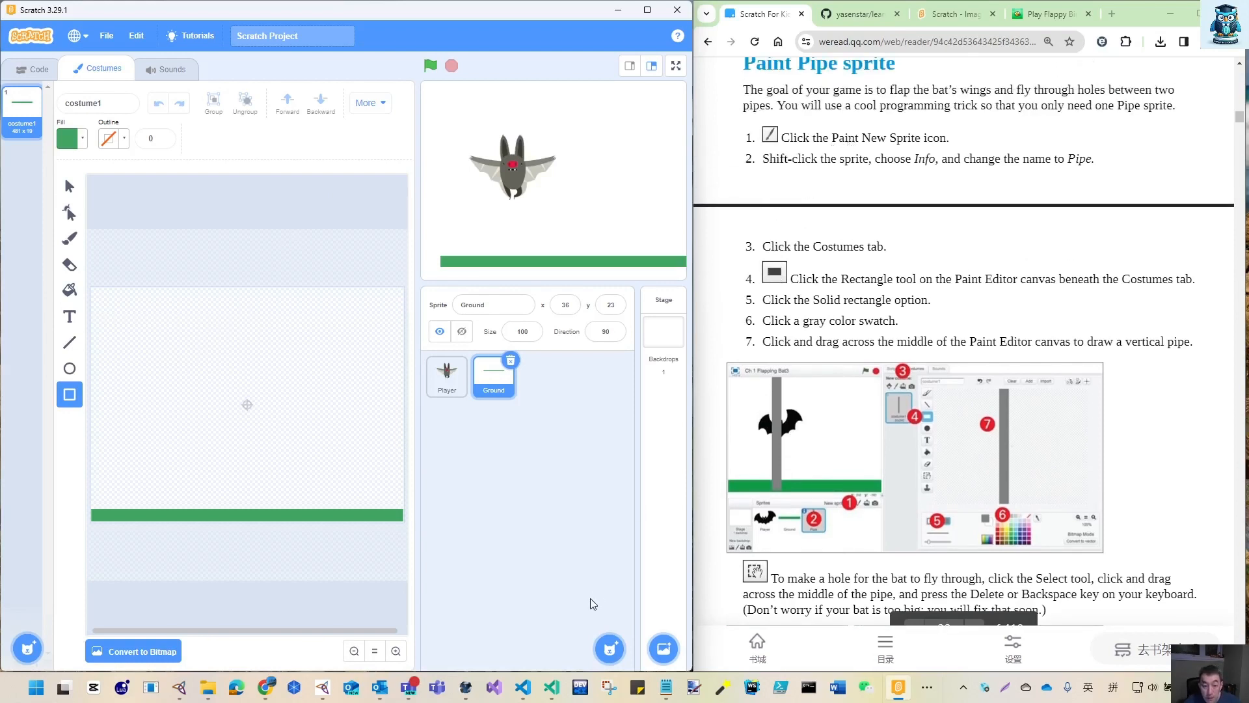
mouse_move(609, 647)
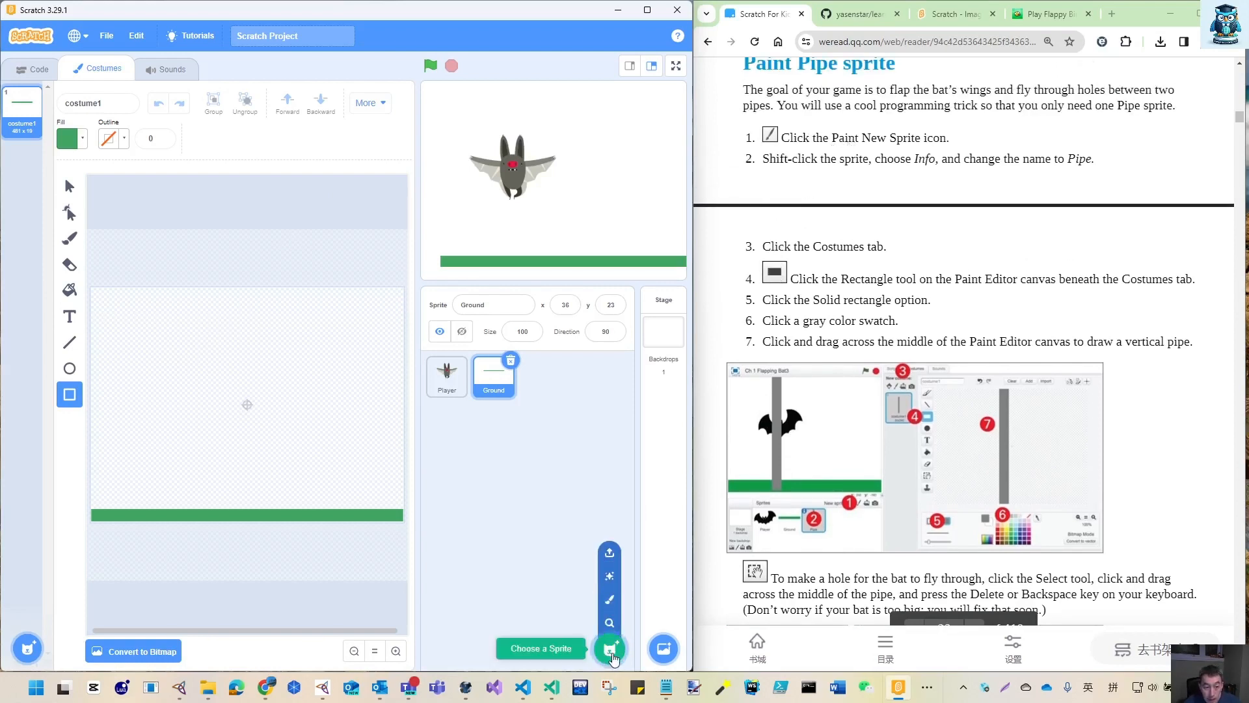
left_click(610, 602)
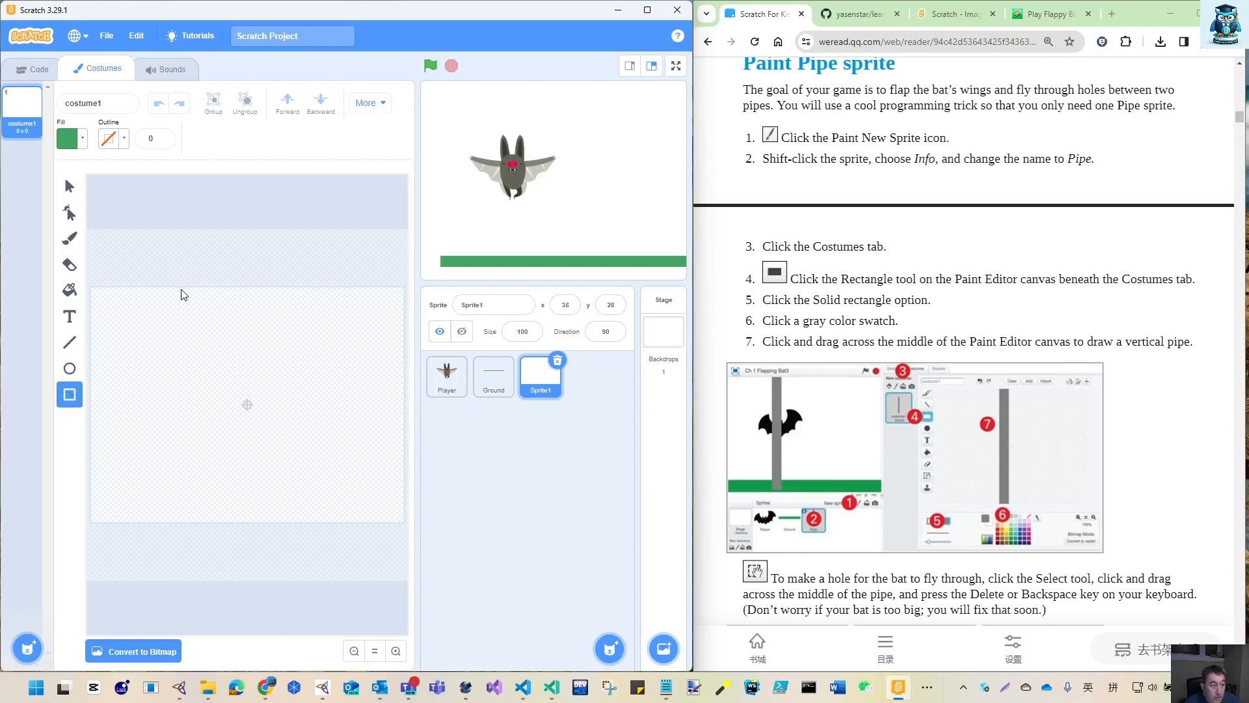
mouse_move(181, 290)
left_mouse_down()
mouse_move(203, 388)
mouse_move(204, 527)
left_mouse_up()
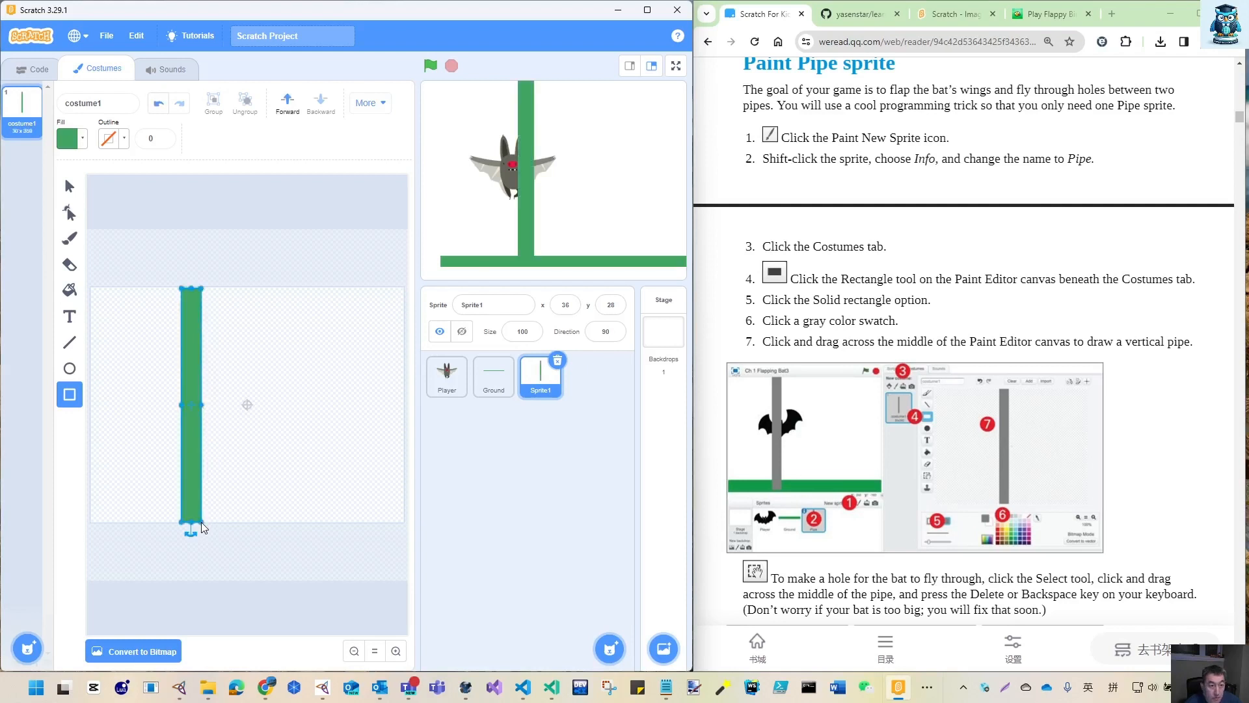
Recolor the vertical rectangle gray by setting its fill saturation to 0.
left_click(81, 139)
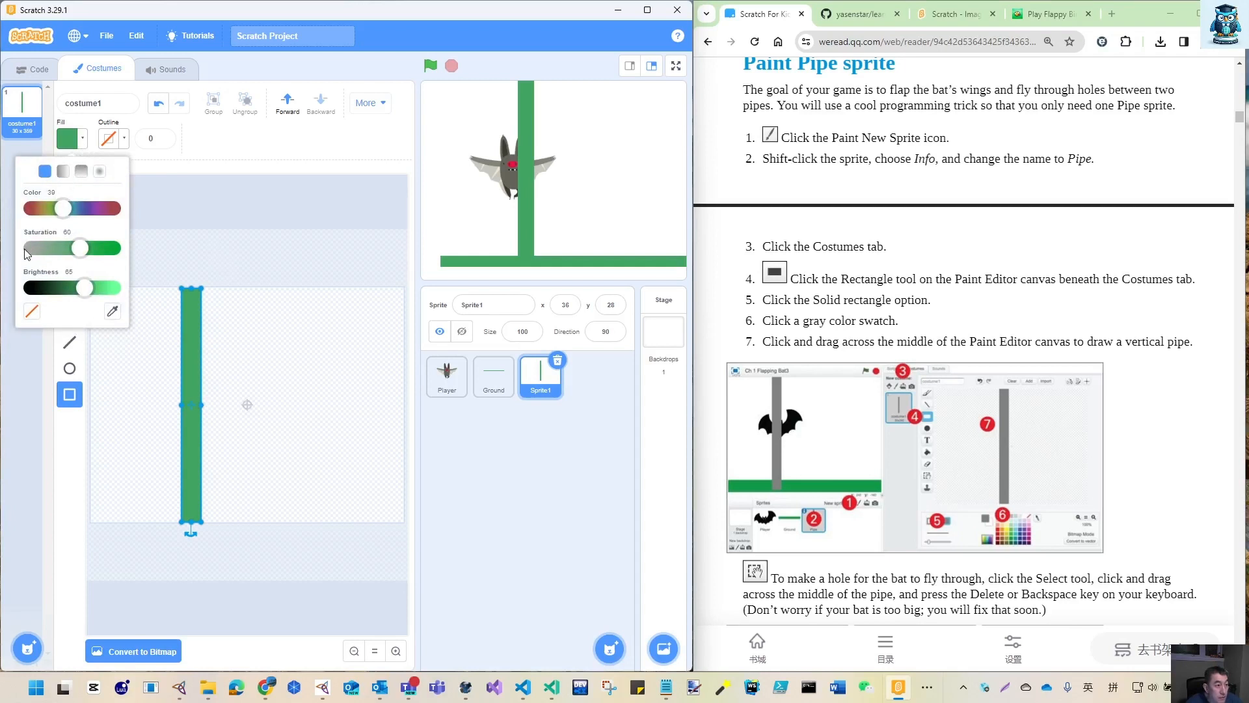
left_click(25, 250)
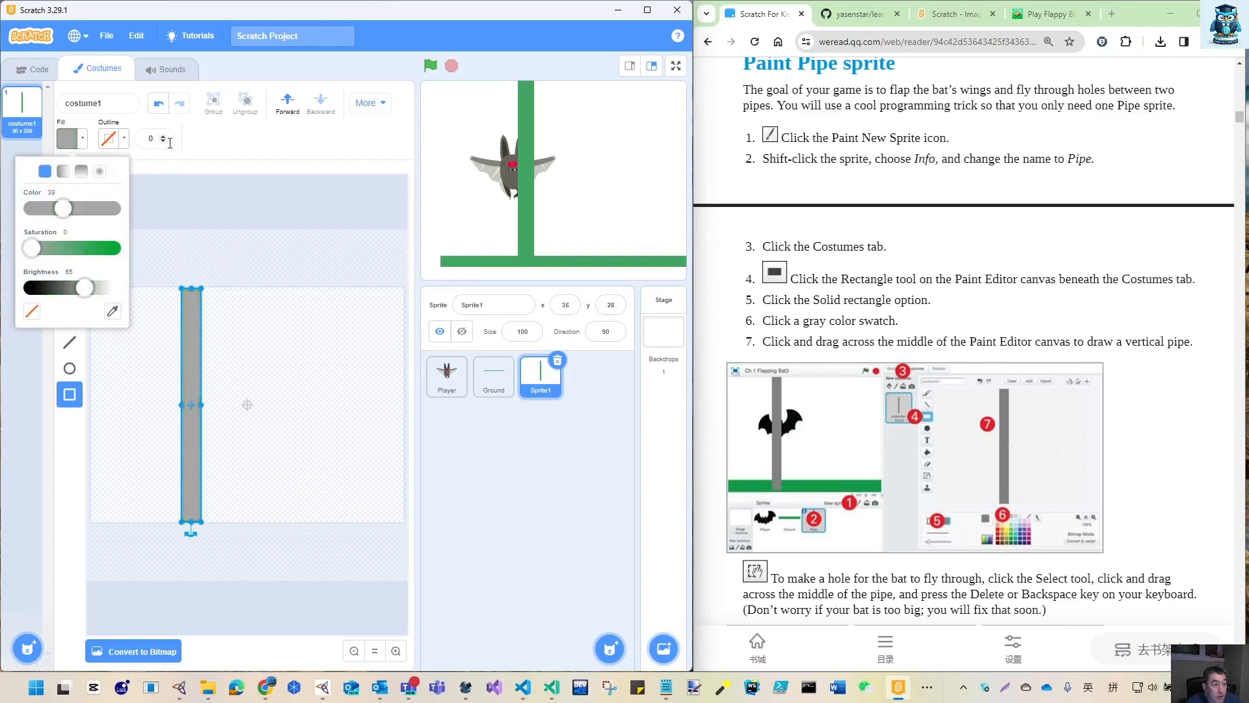
left_click(218, 225)
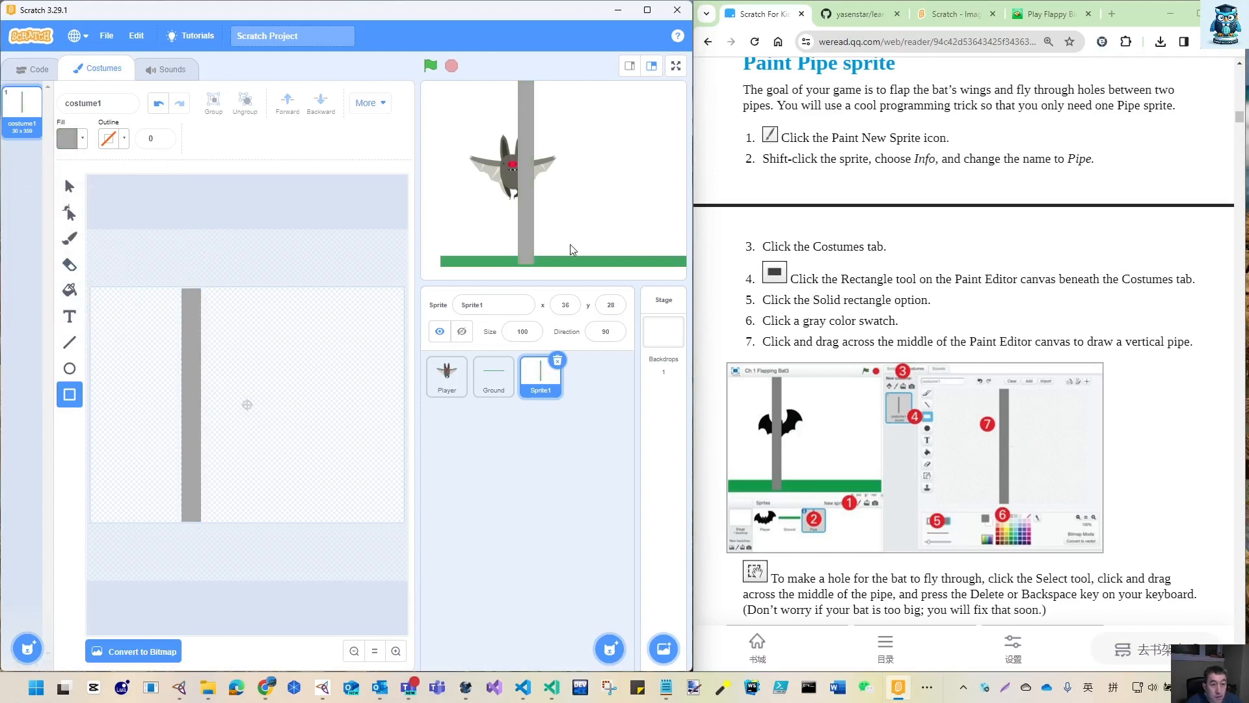
Undo the stray thin rectangle near the pipe's base and adjust the gray pipe's upper and lower ends near the canvas edges.
left_click_drag(190, 510, 156, 510)
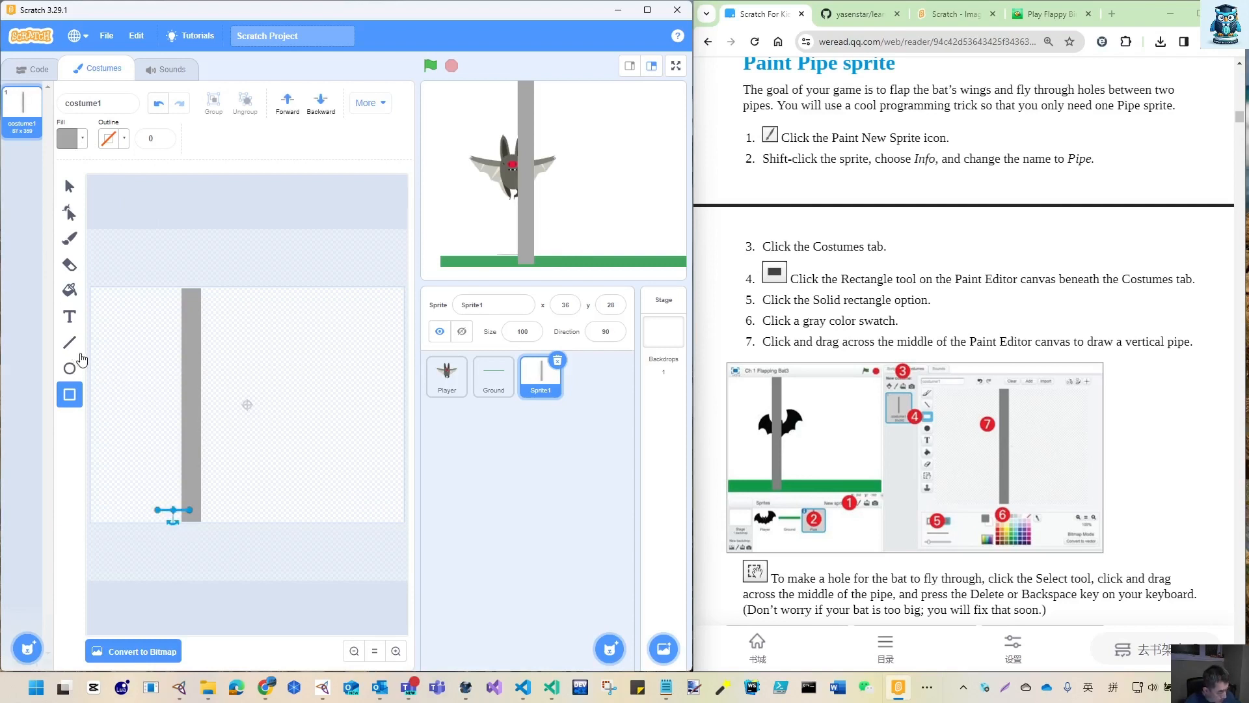
key("ctrl+z")
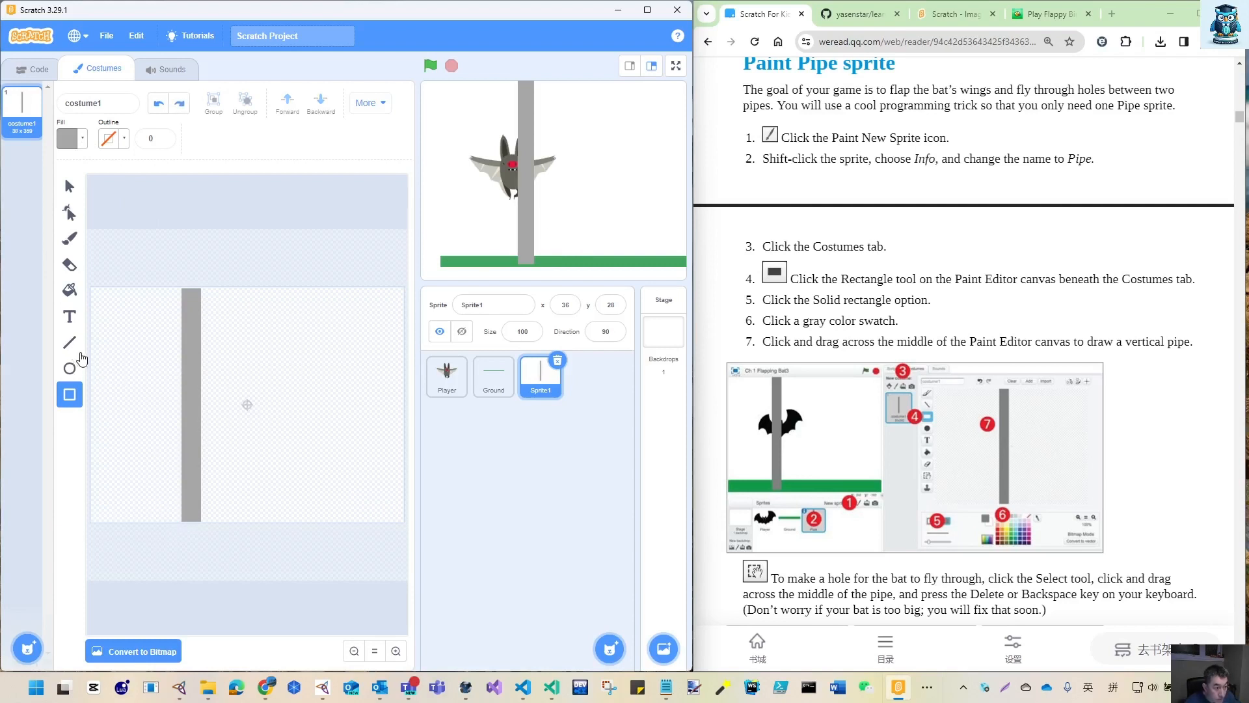
left_click(70, 194)
left_click(198, 354)
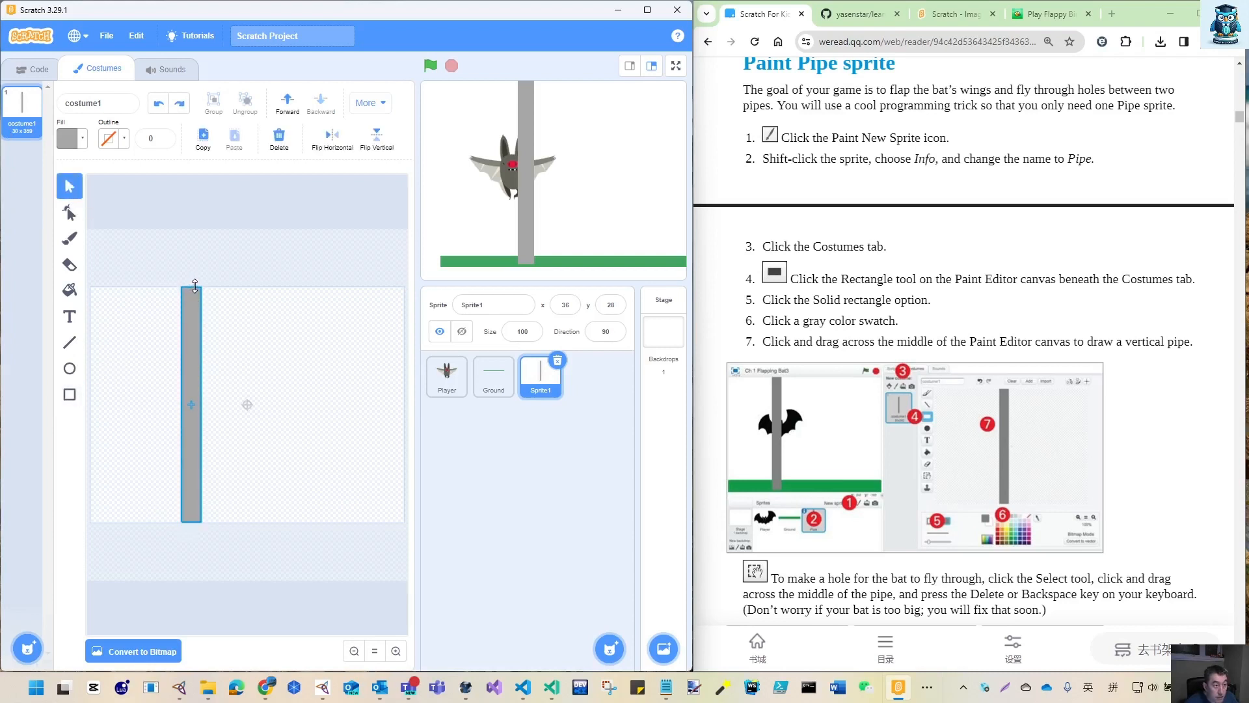
left_click_drag(195, 286, 195, 285)
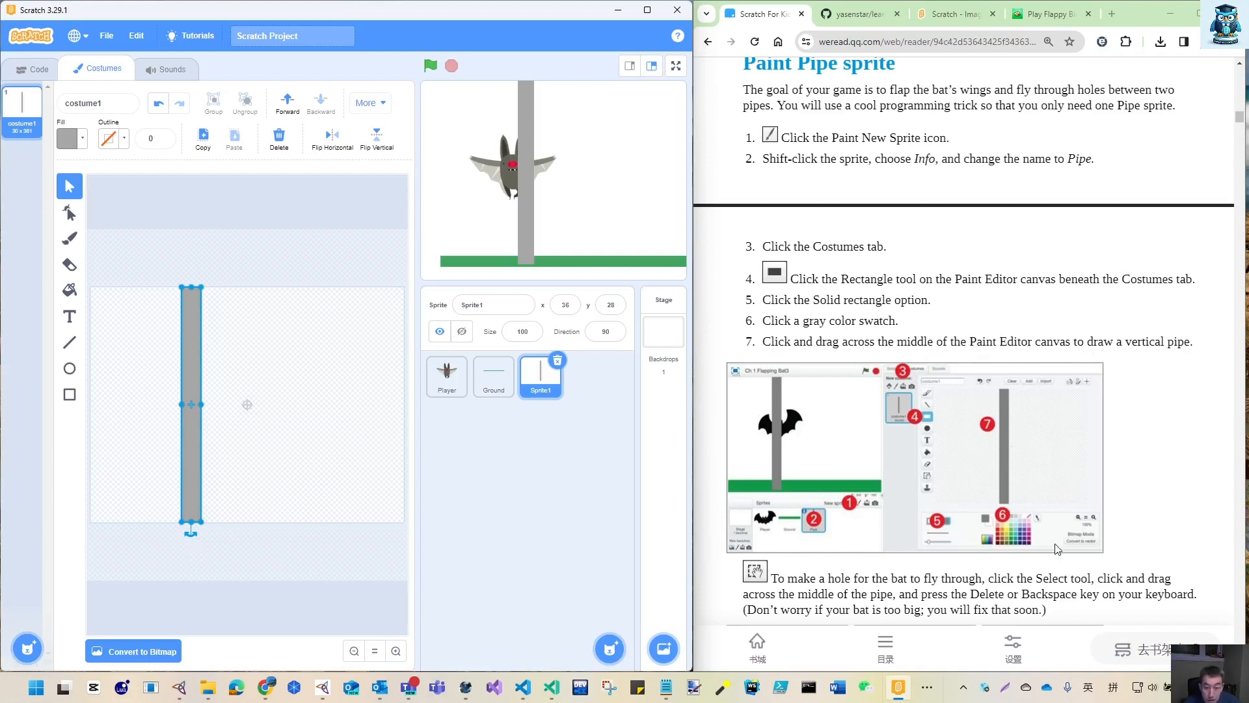
scroll(866, 419, "down", 3)
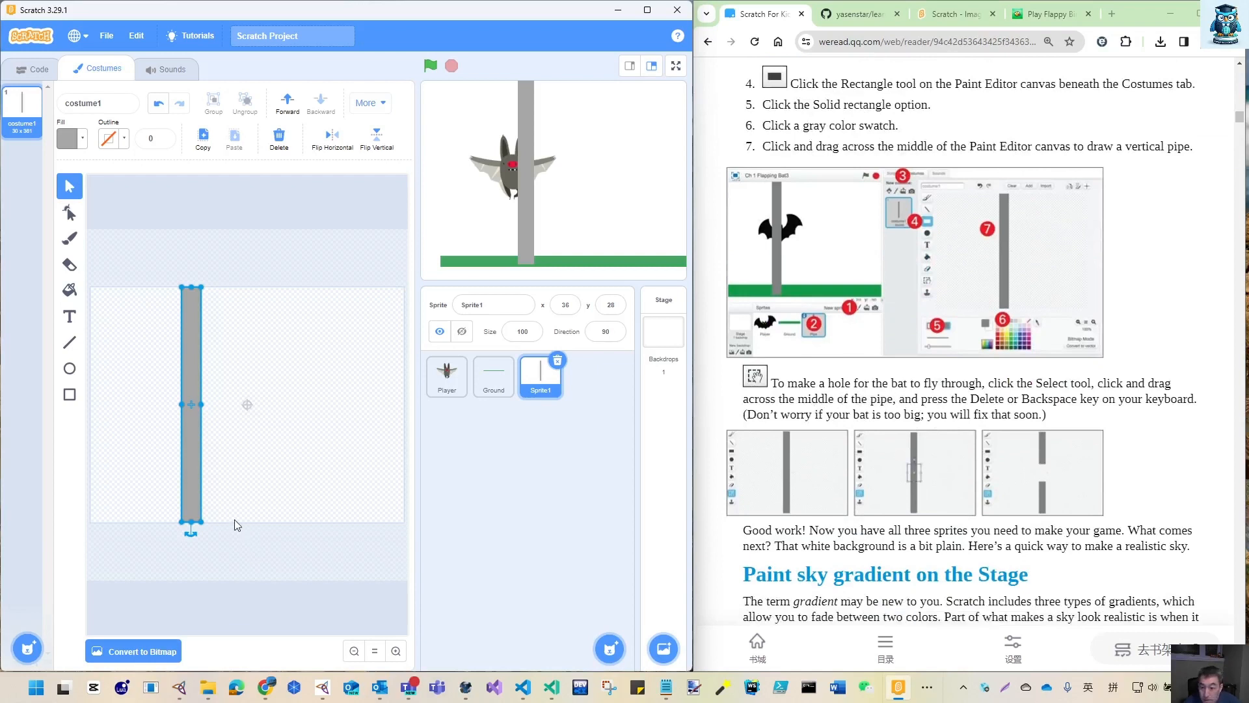
left_click_drag(192, 521, 193, 520)
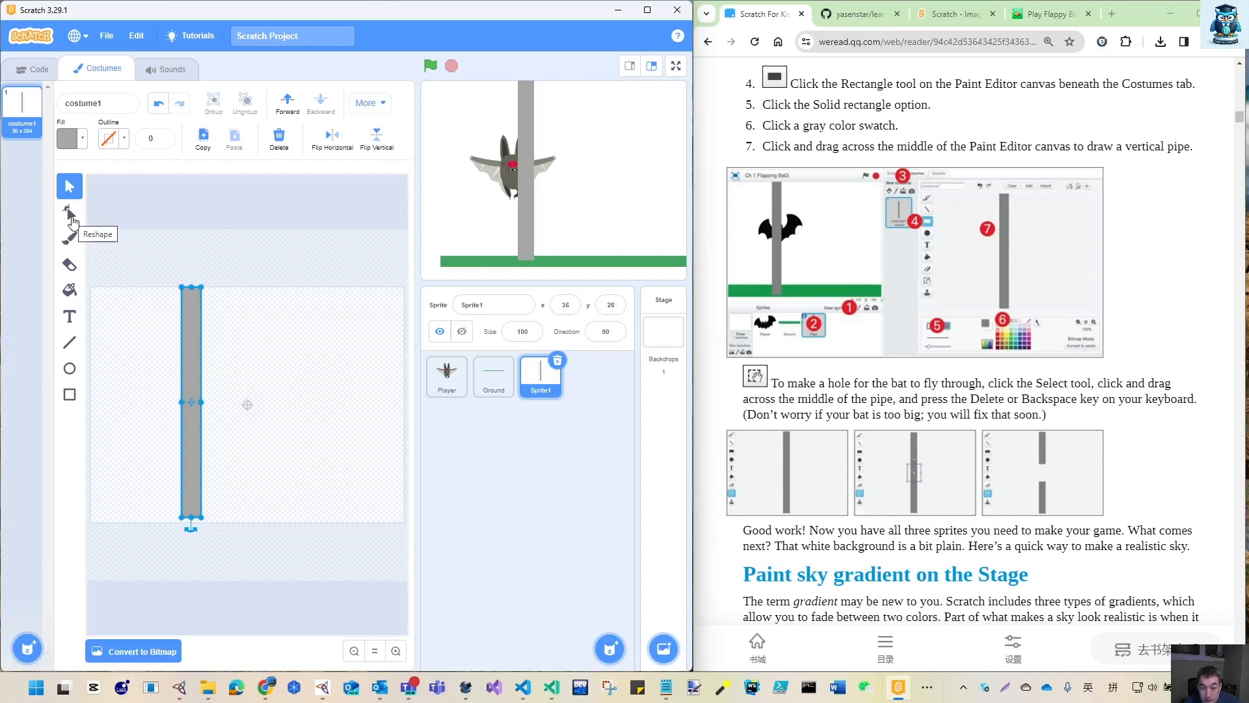
Try to erase a hole across the middle of the pipe with eraser size 40, and undo it.
left_click(69, 266)
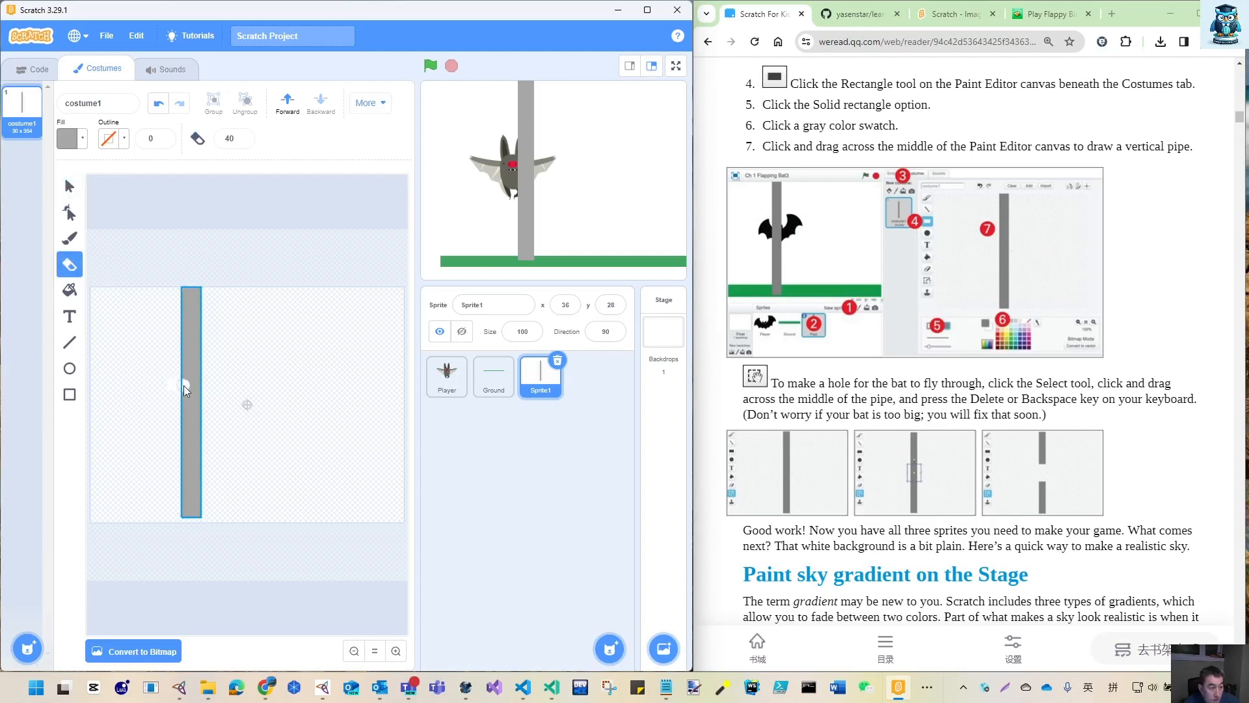
left_click_drag(201, 393, 188, 399)
key("ctrl+z")
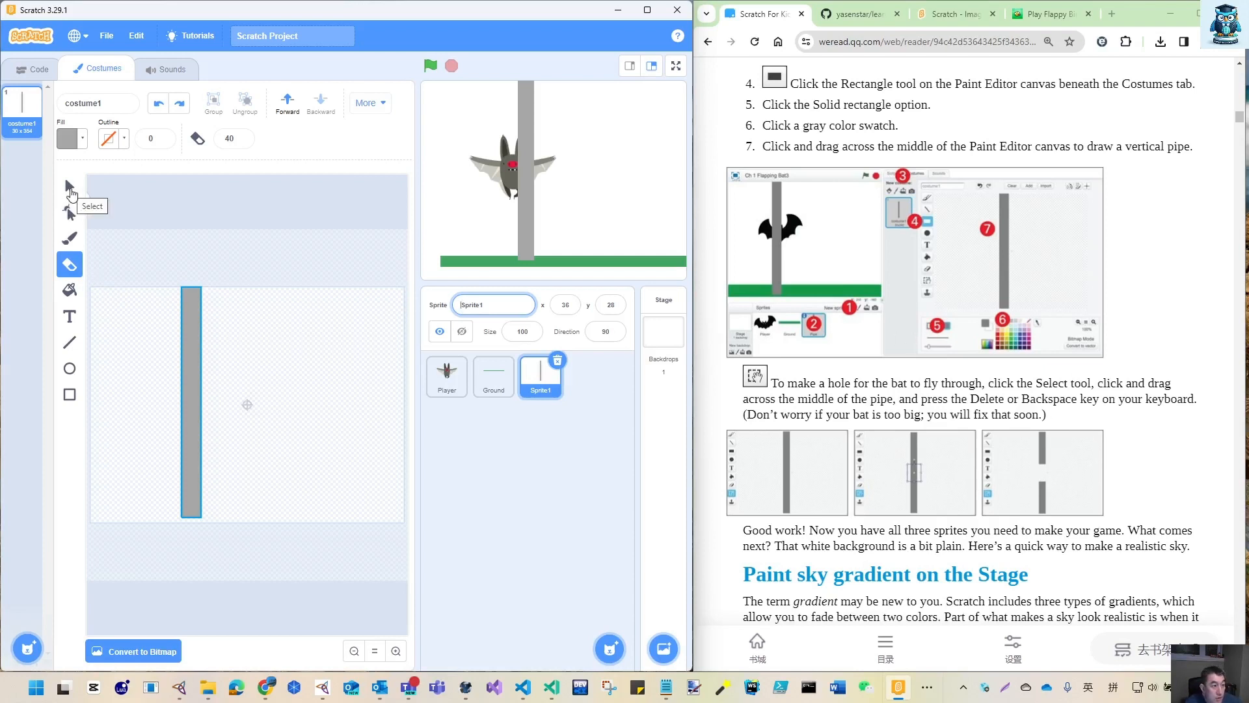
Try to cut a hole by selecting across the pipe's middle and deleting the selection, and undo the deletion.
left_click(70, 190)
left_click_drag(170, 368, 216, 426)
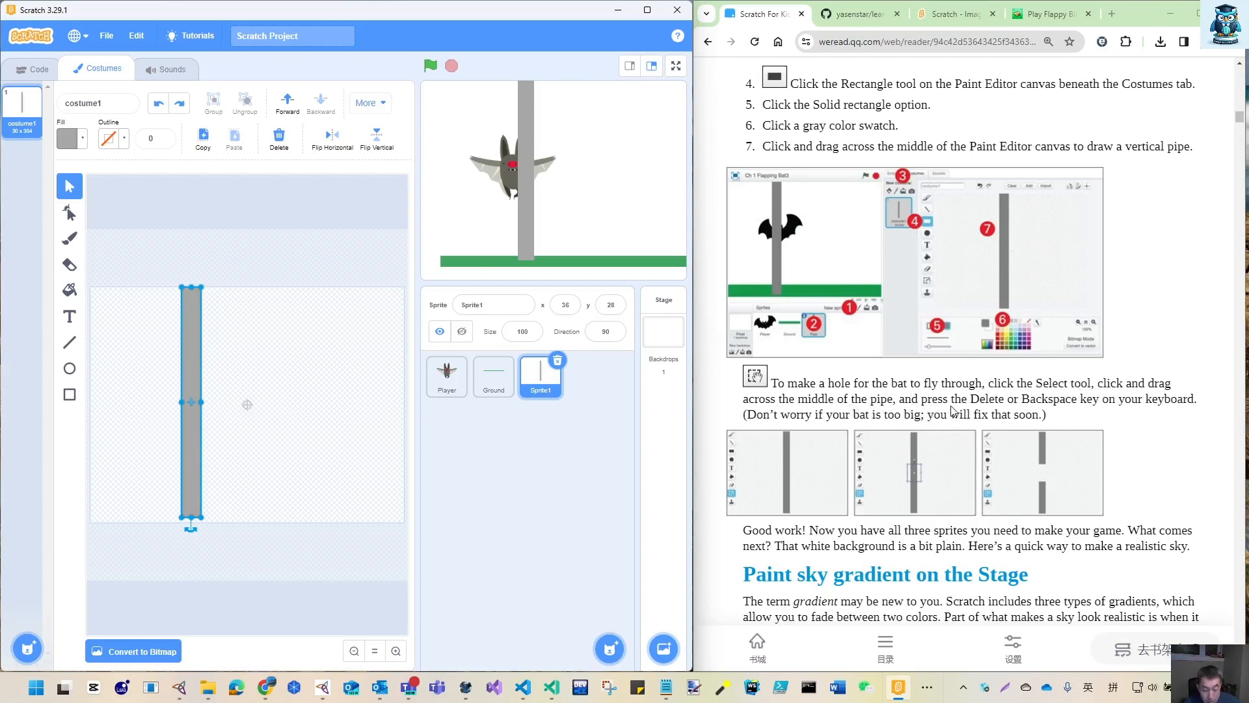
key("Delete")
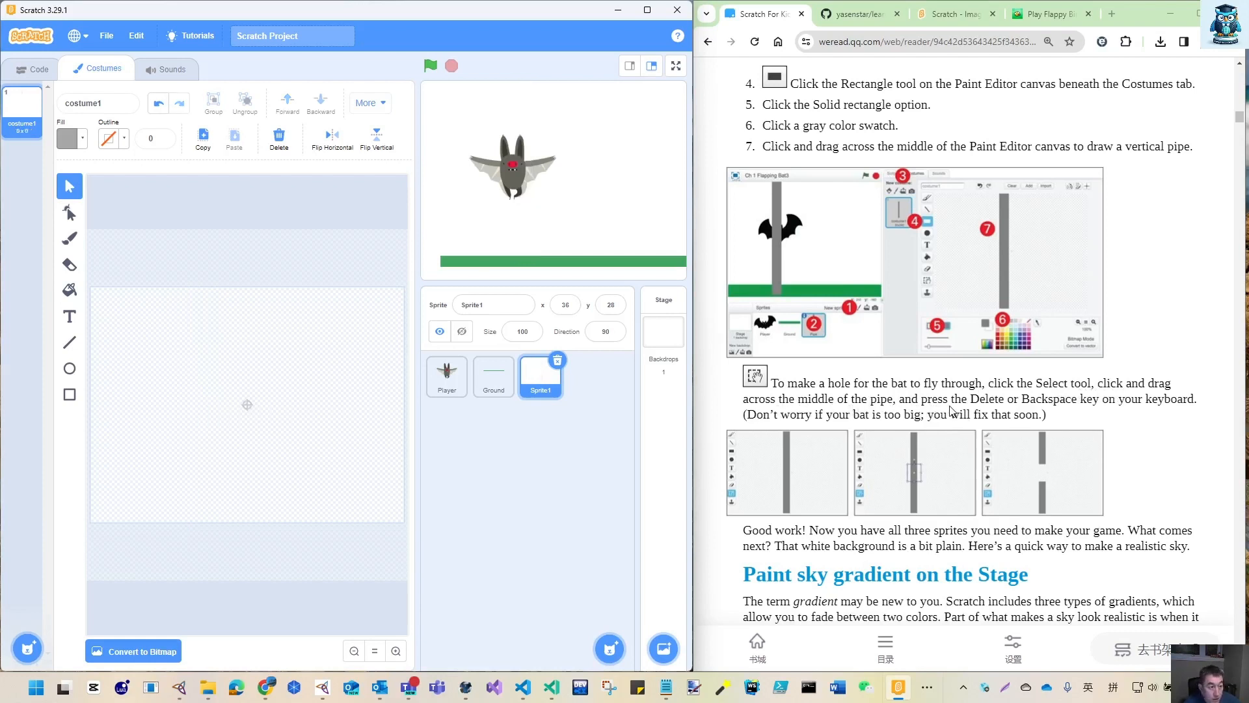
key("ctrl+z")
Change the sprite name to Sprite1Bat and stretch the gray pipe down to the canvas's bottom edge.
type("Bat")
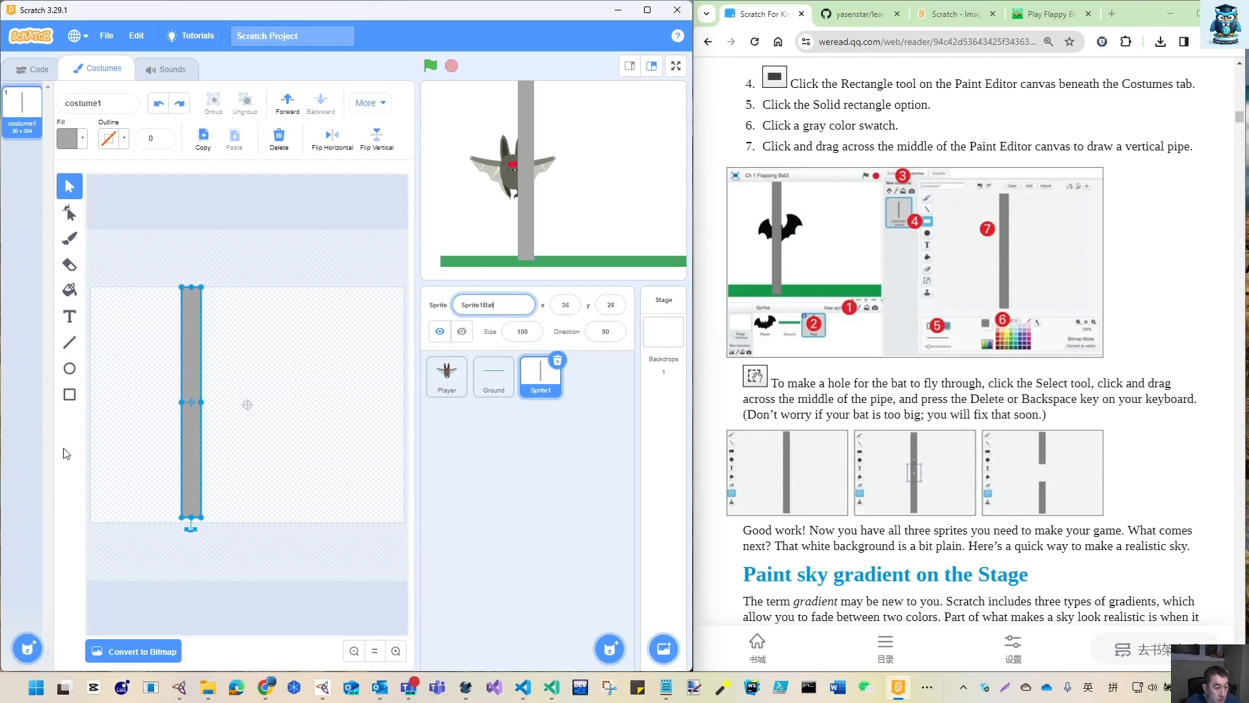
key("Return")
left_click_drag(189, 525, 190, 528)
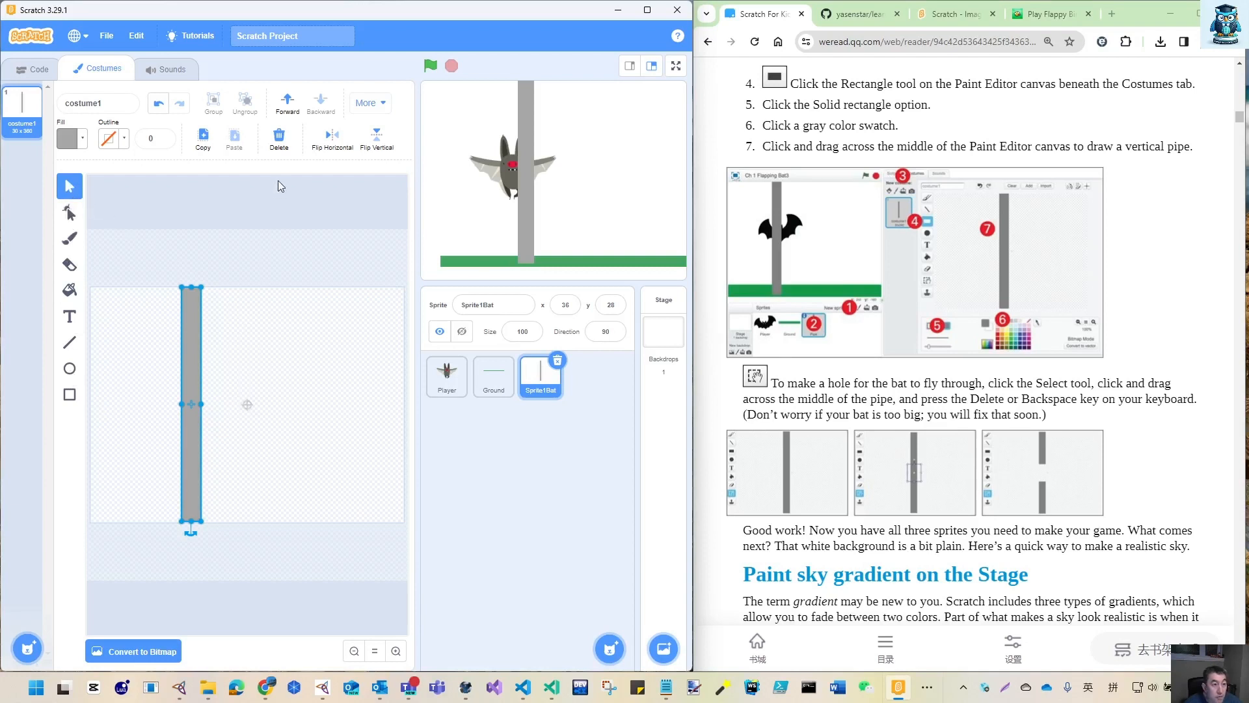
left_click(384, 104)
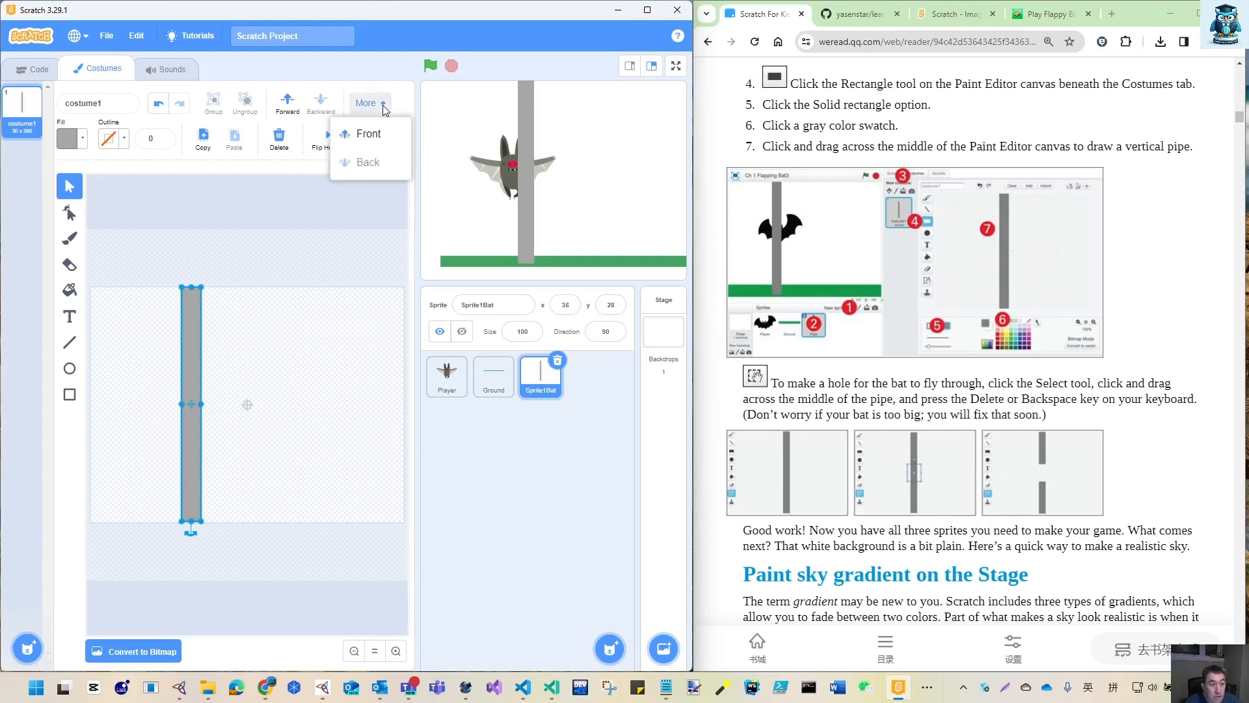
left_click(138, 387)
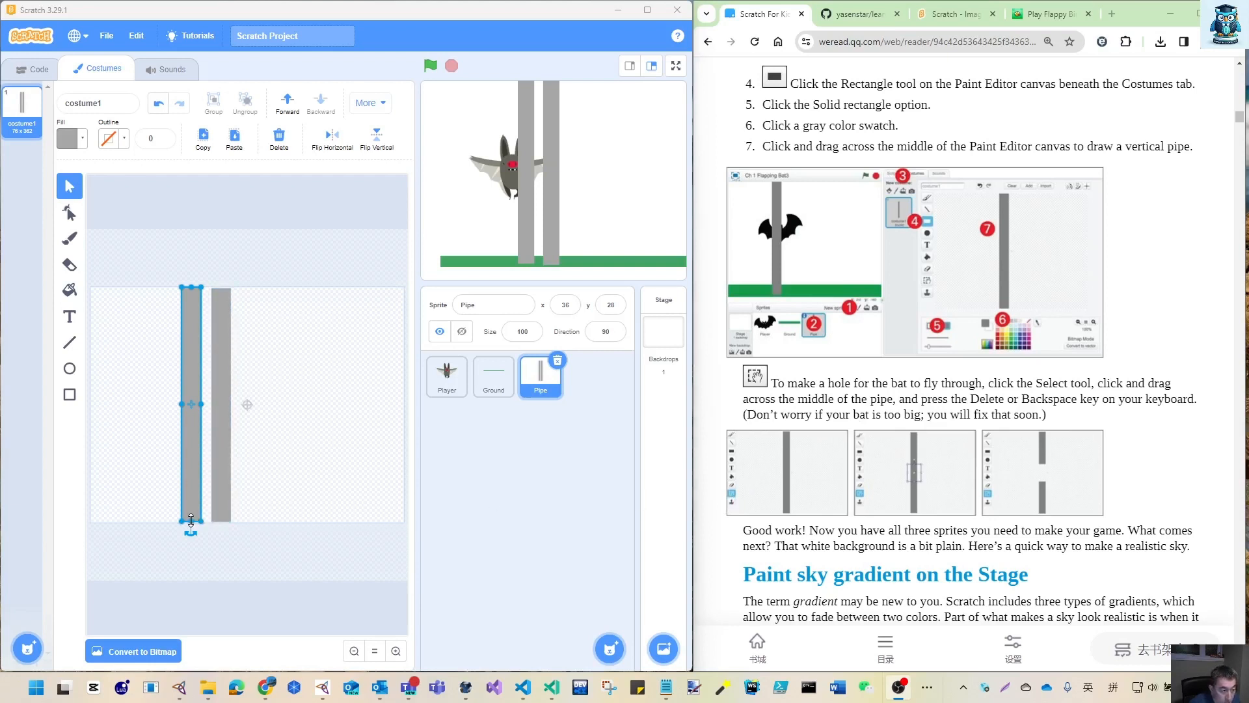
Shorten one gray rectangle into an upper pipe section and the other into a lower section aligned beneath it, leaving a gap between them.
left_click_drag(191, 521, 181, 362)
left_click(227, 322)
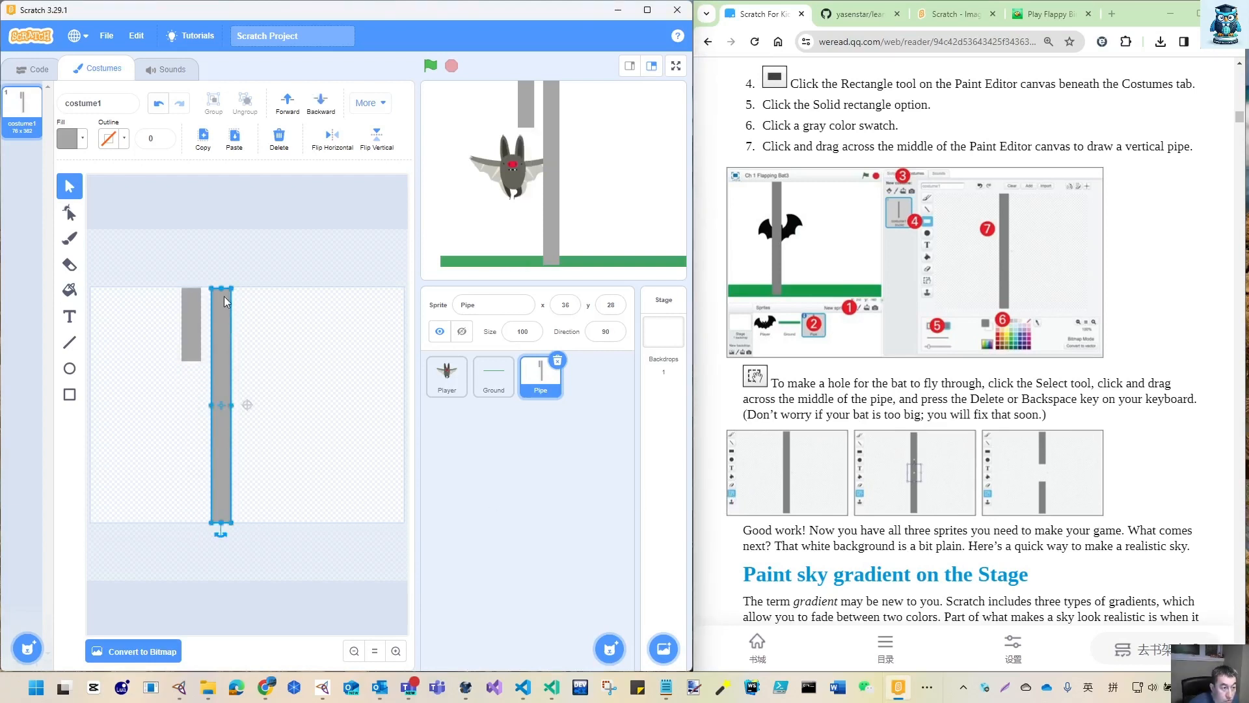
left_click_drag(221, 287, 193, 441)
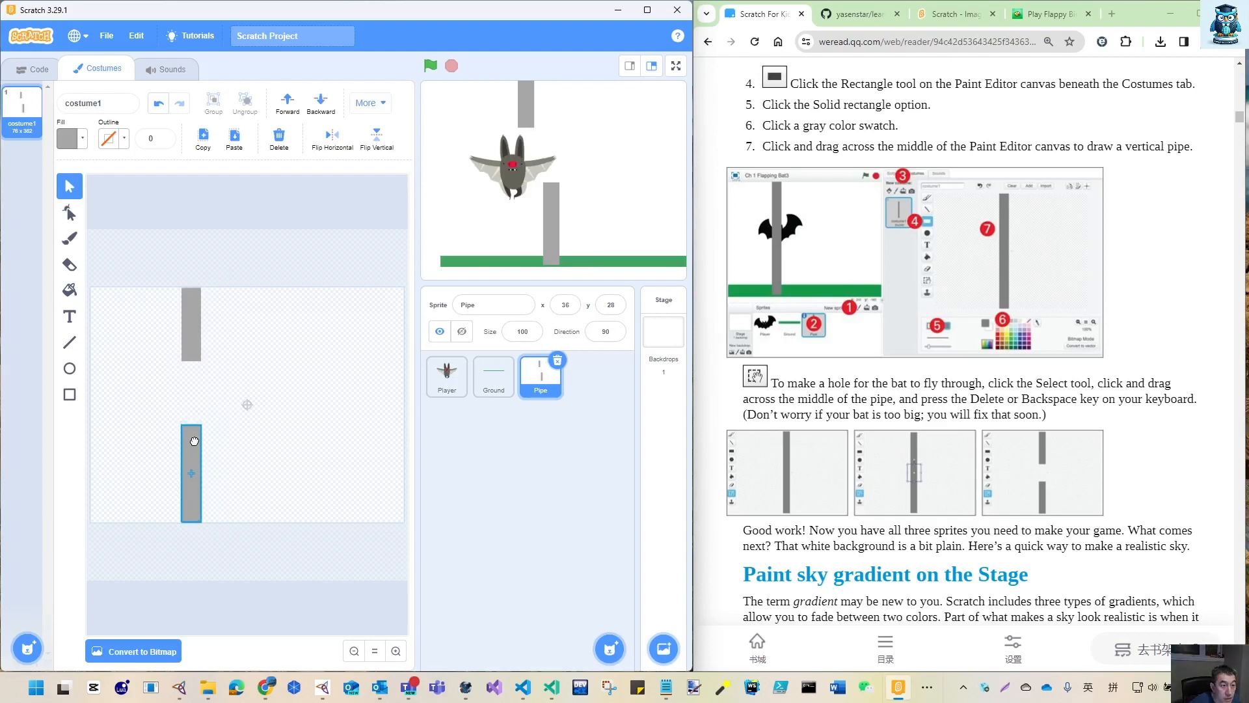
left_click_drag(194, 441, 194, 441)
left_click(265, 435)
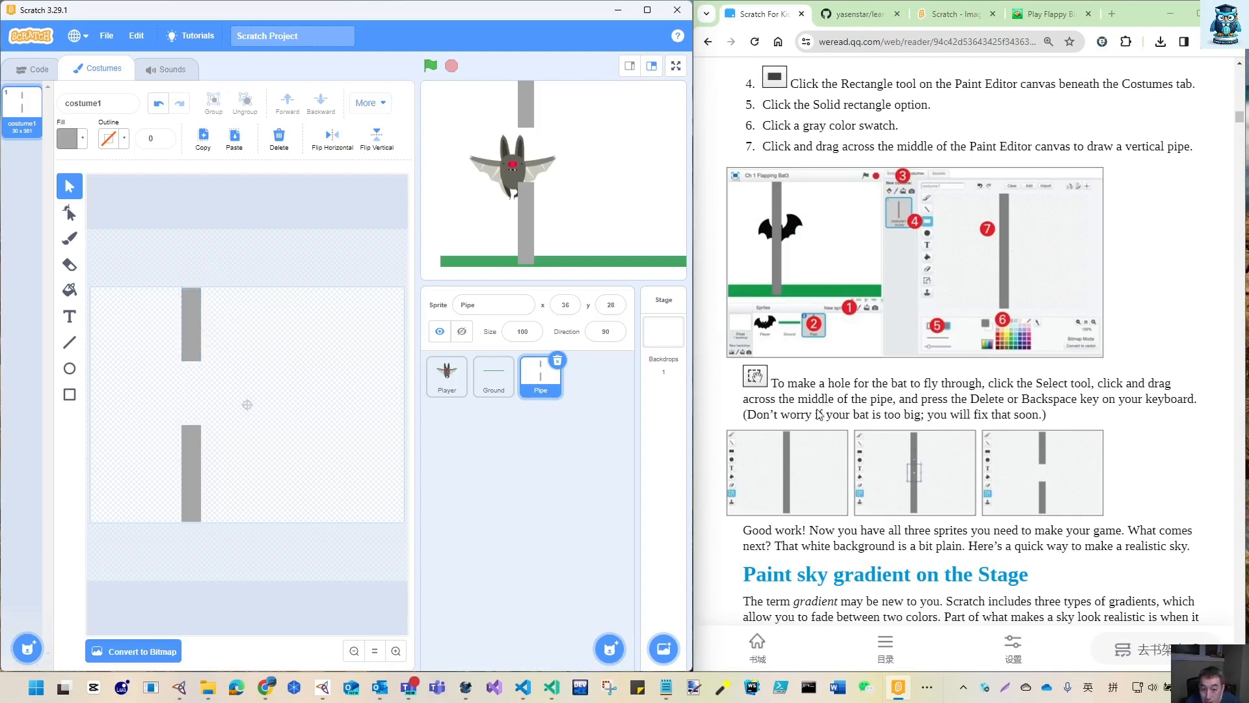
Save the project to the computer as Scratch Project.sb3 in the ch01 folder.
scroll(818, 415, "down", 2)
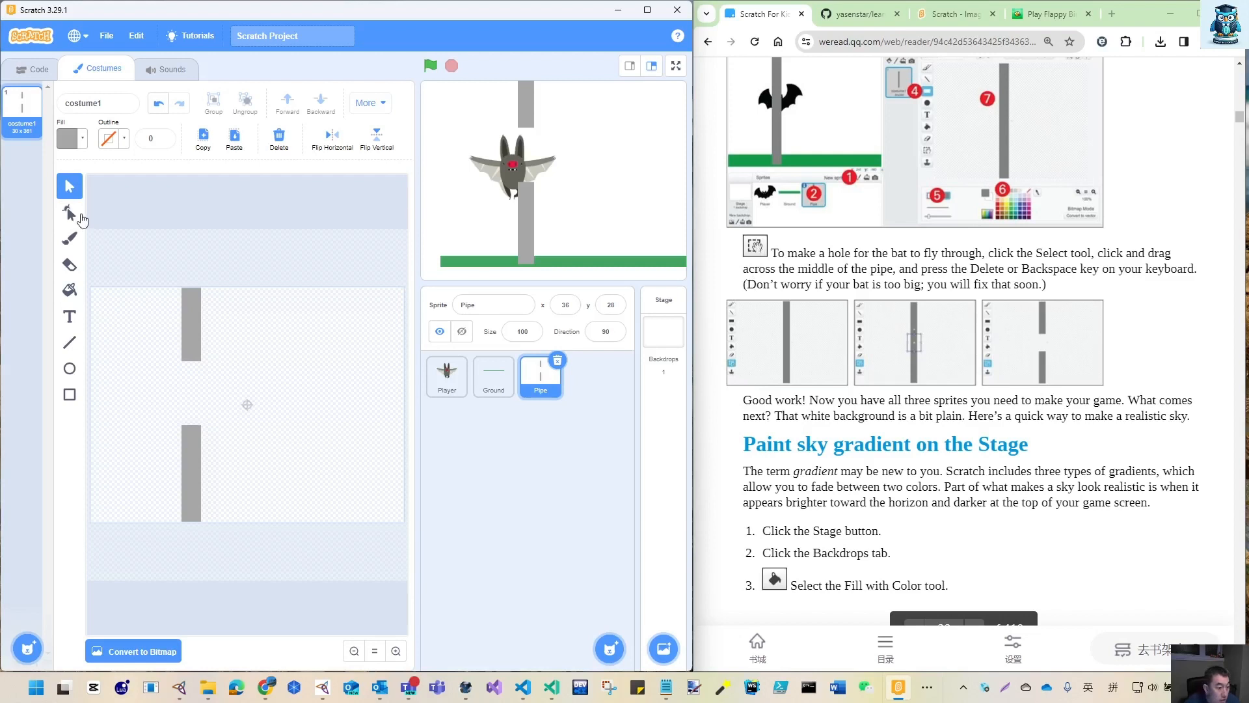
left_click(108, 37)
left_click(147, 112)
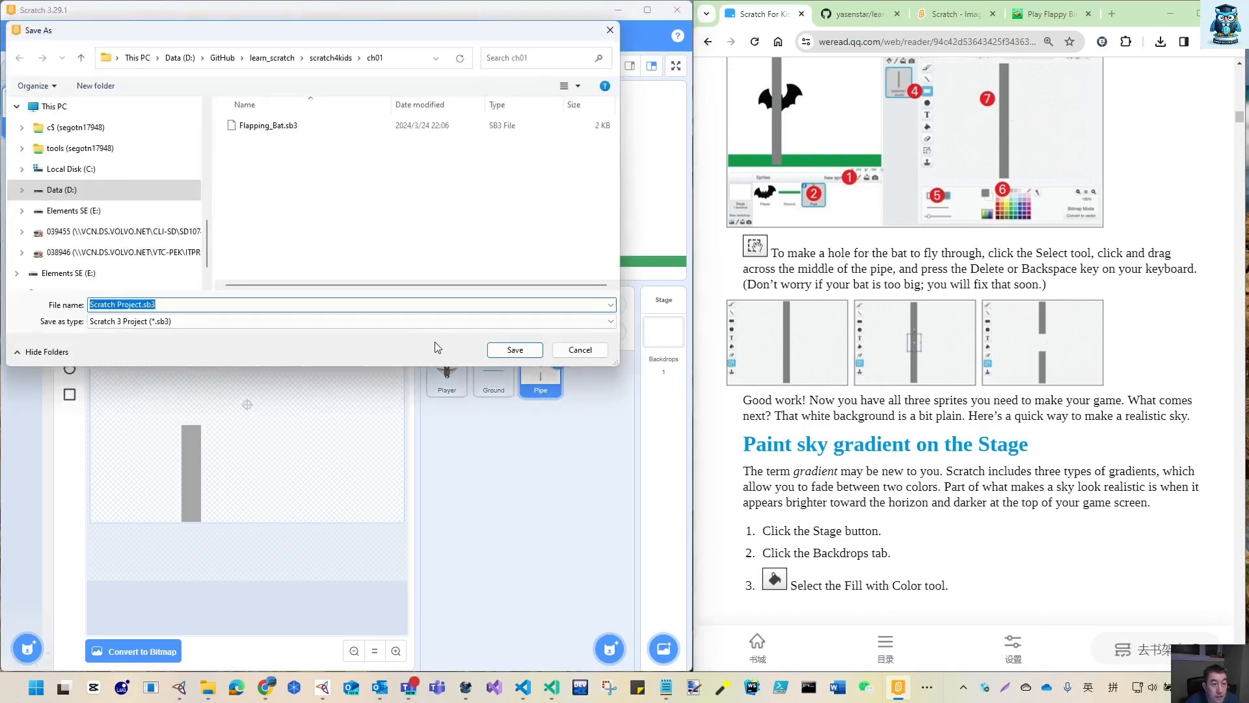
left_click(528, 354)
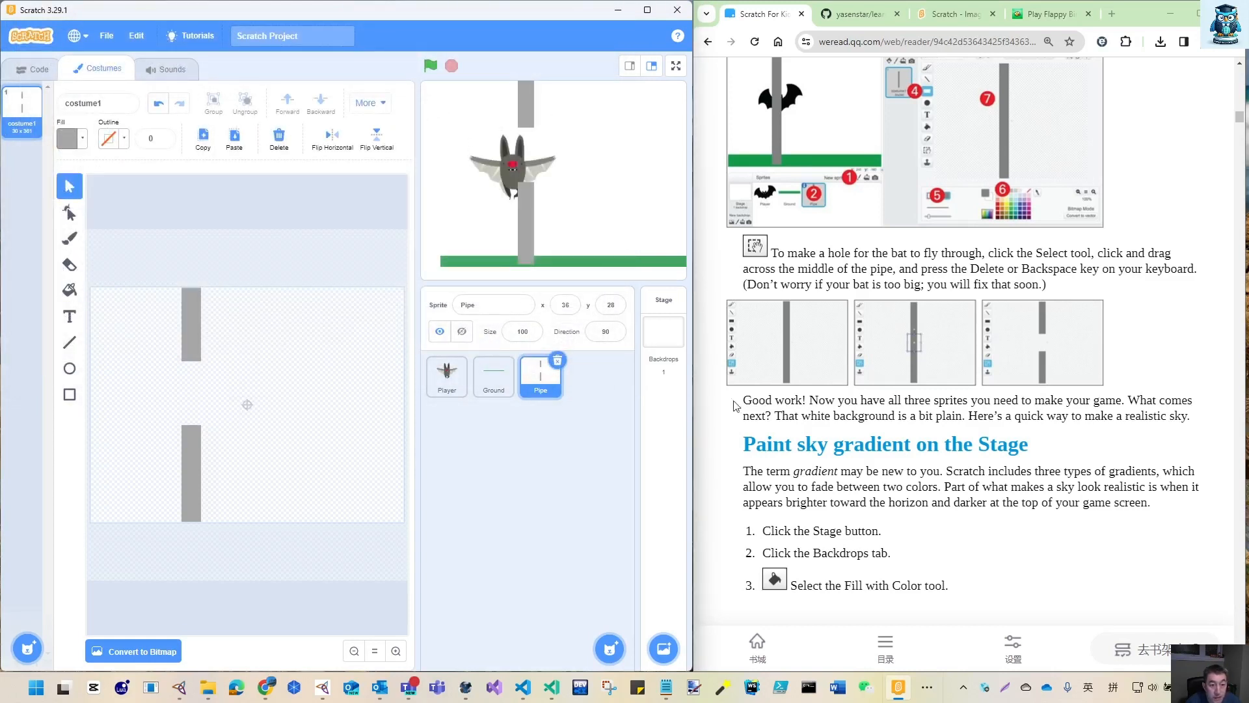
scroll(827, 467, "down", 2)
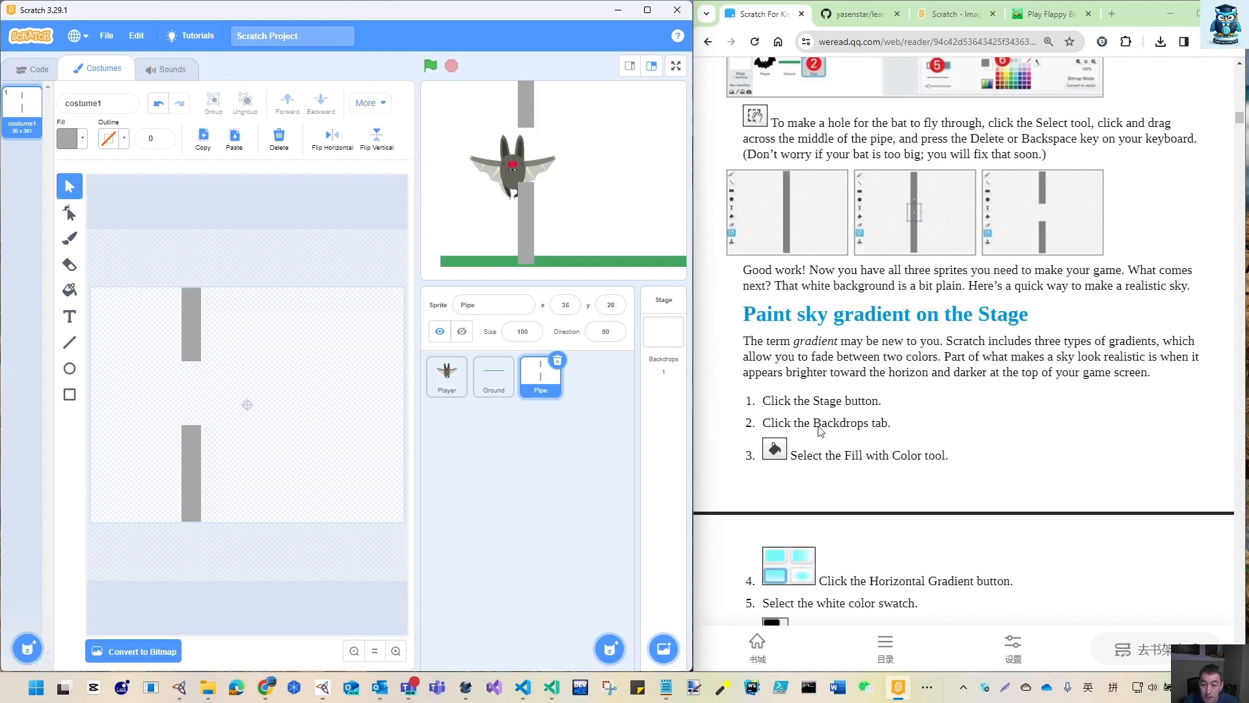
mouse_move(662, 649)
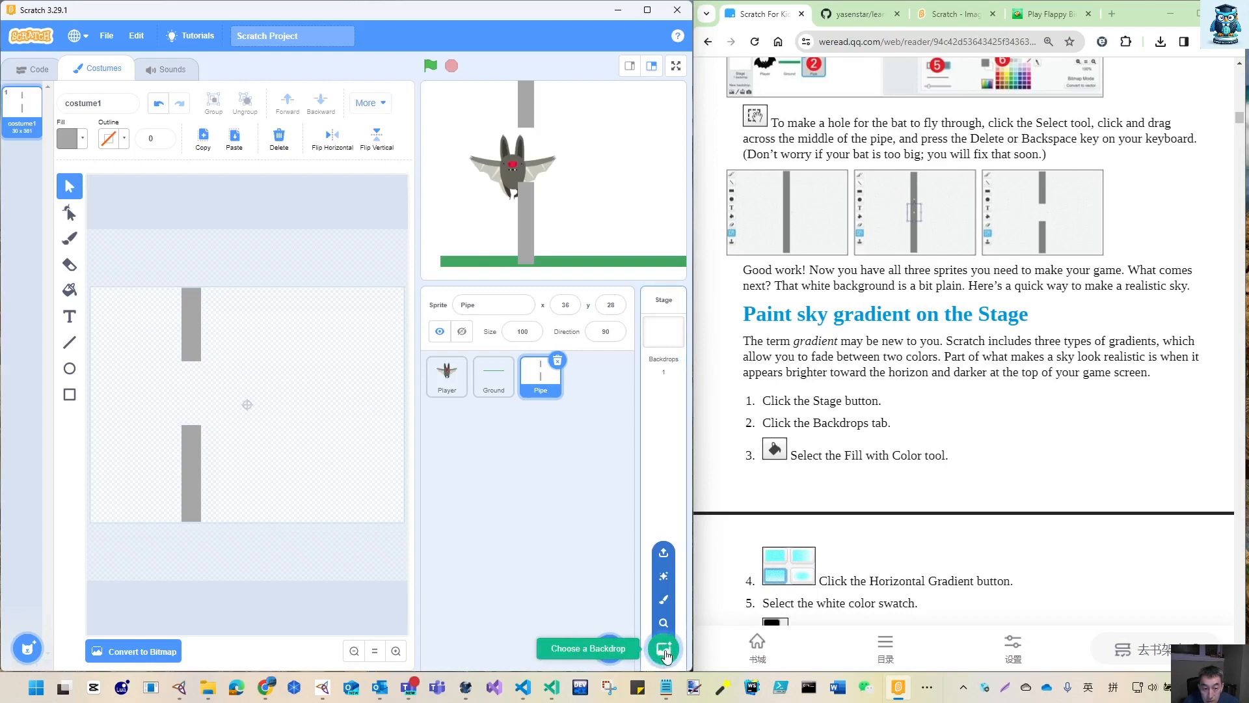
left_click(664, 649)
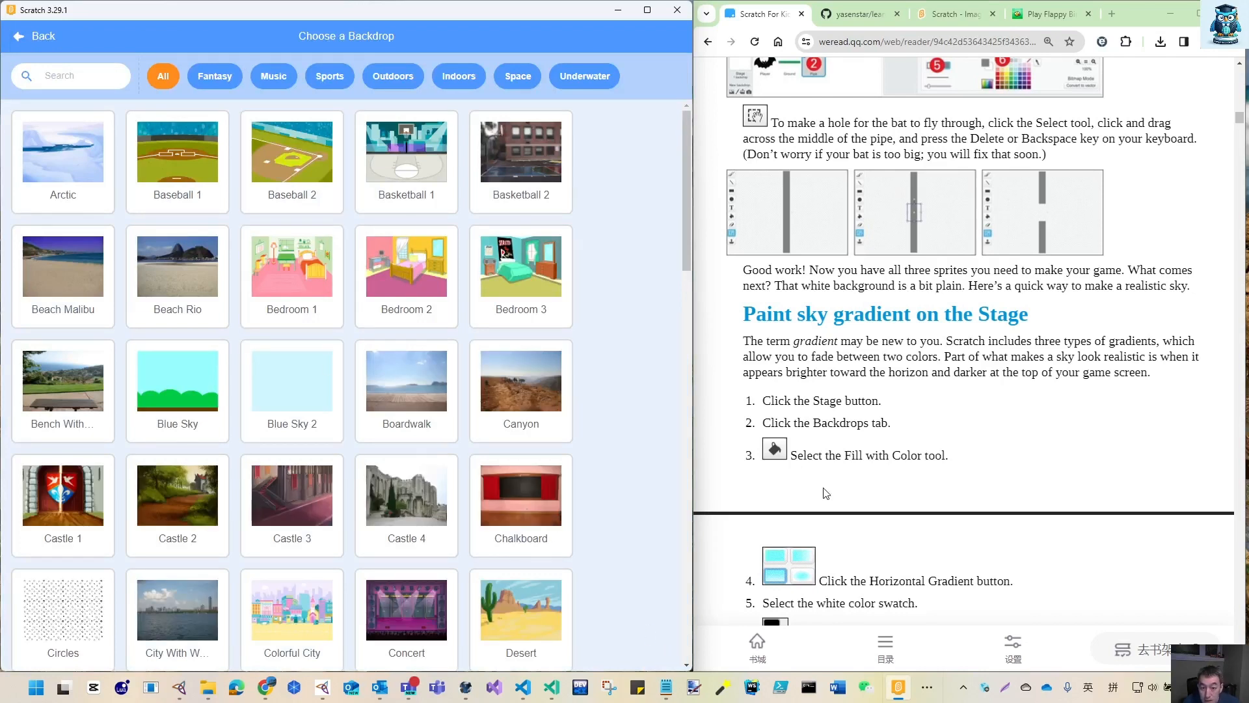
left_click(17, 42)
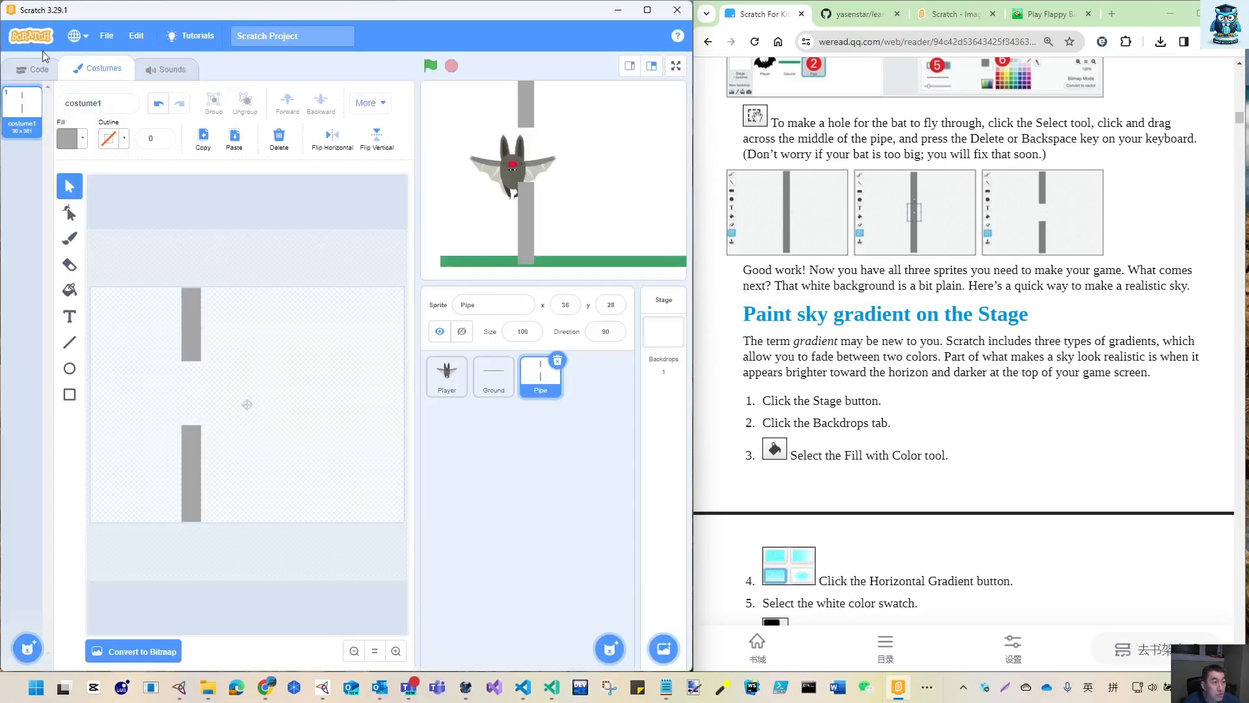
Open the stage's backdrop for painting and set the Fill tool to a top-to-bottom gradient.
left_click(663, 340)
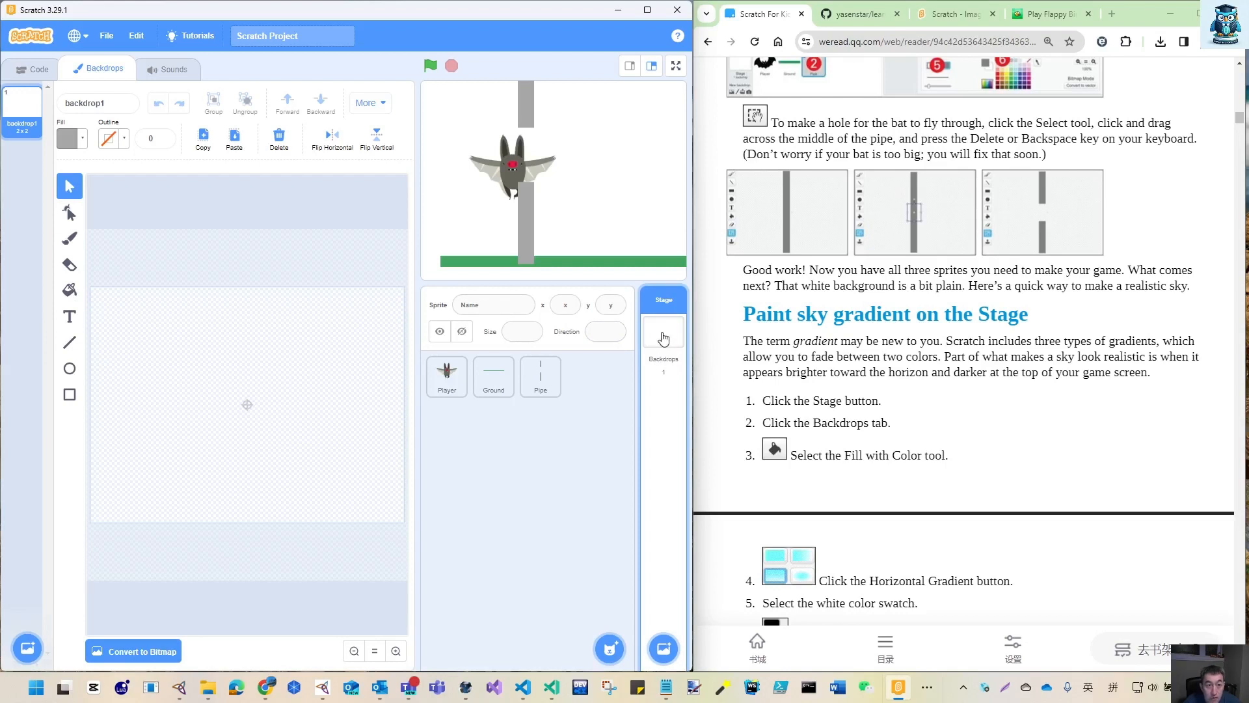
left_click(70, 292)
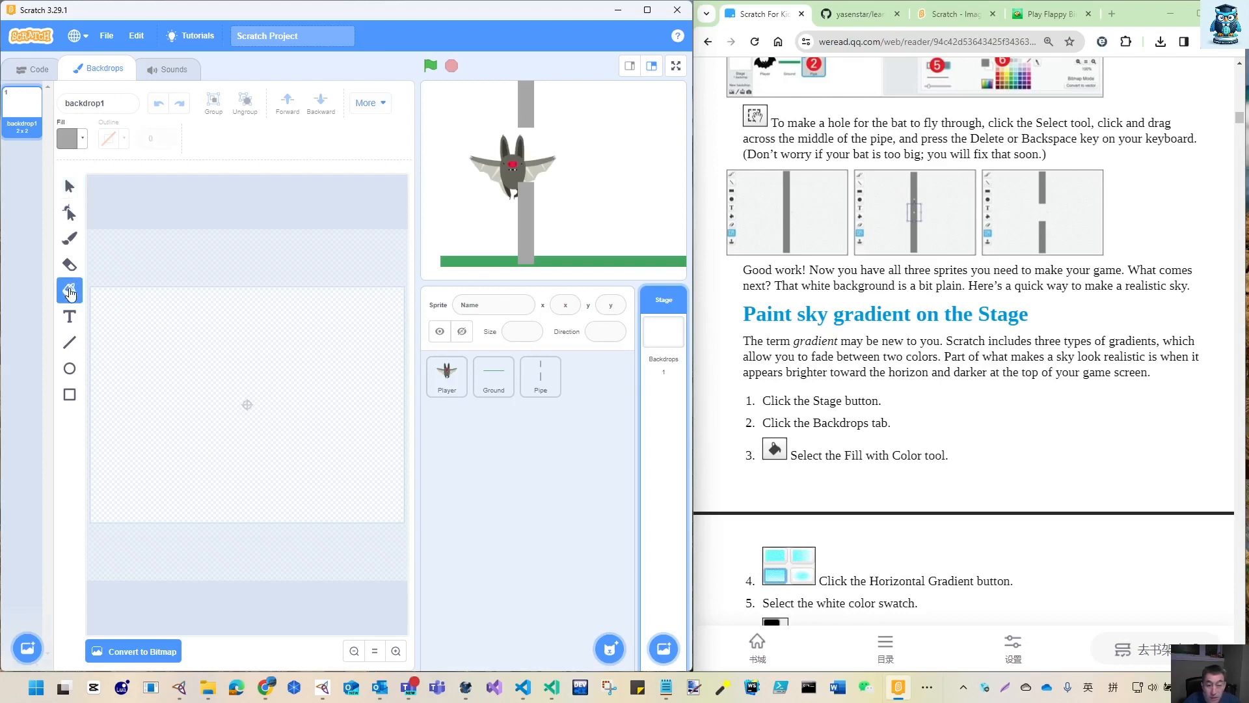
scroll(845, 490, "down", 2)
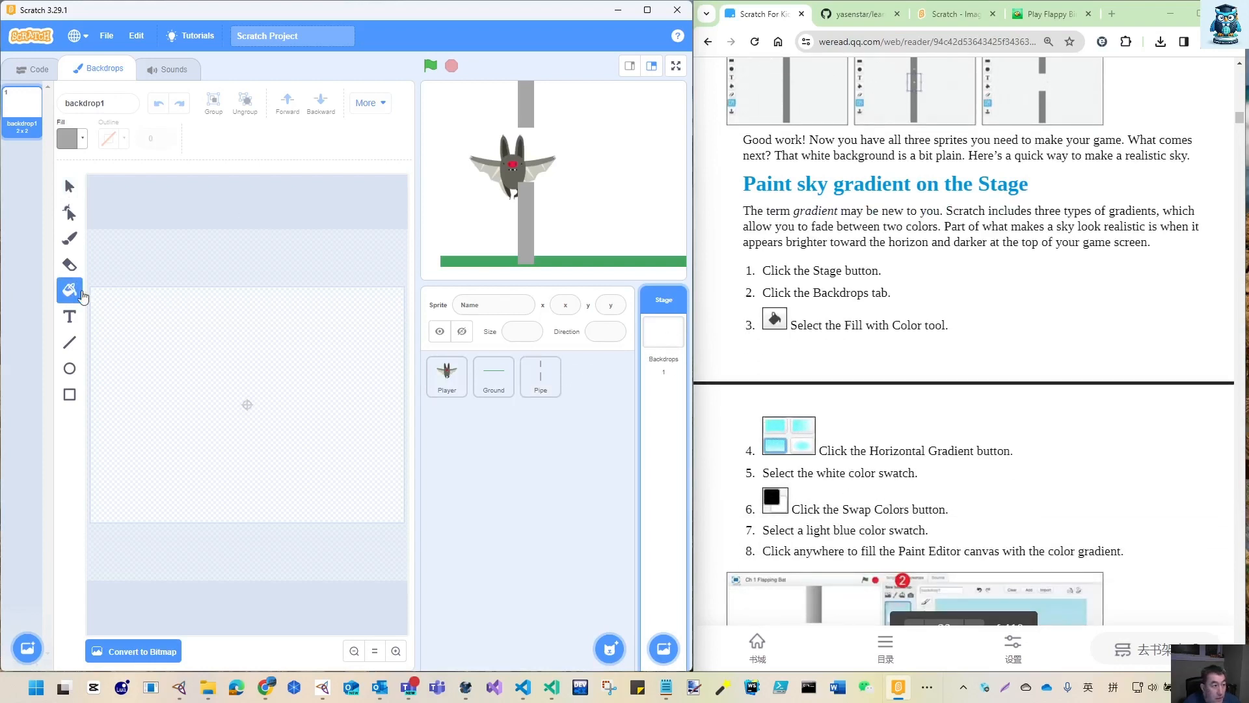
left_click(81, 142)
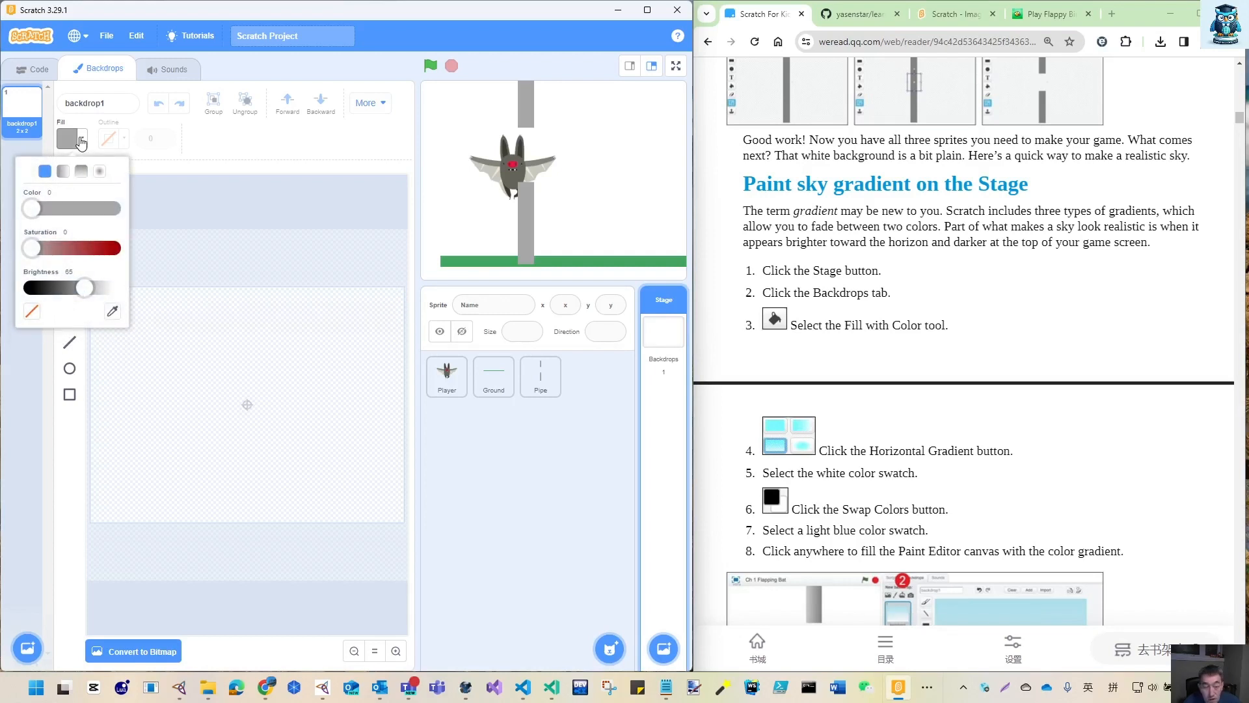
left_click(81, 171)
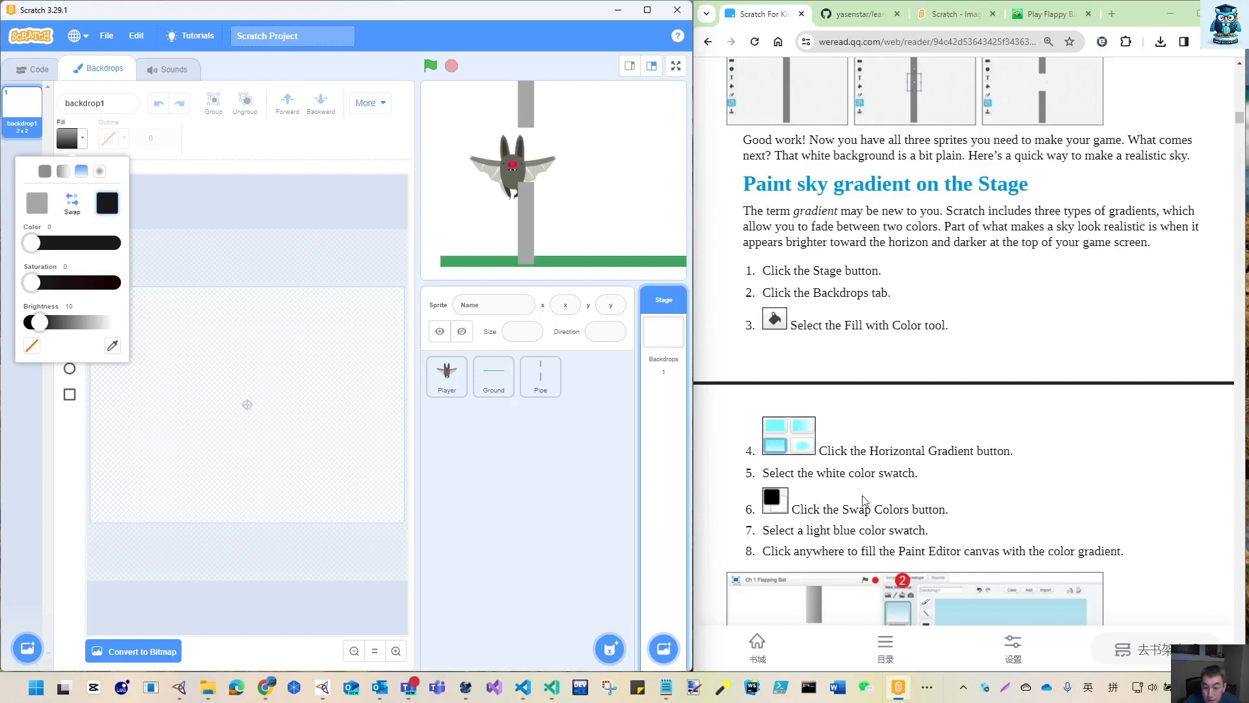
scroll(909, 516, "down", 5)
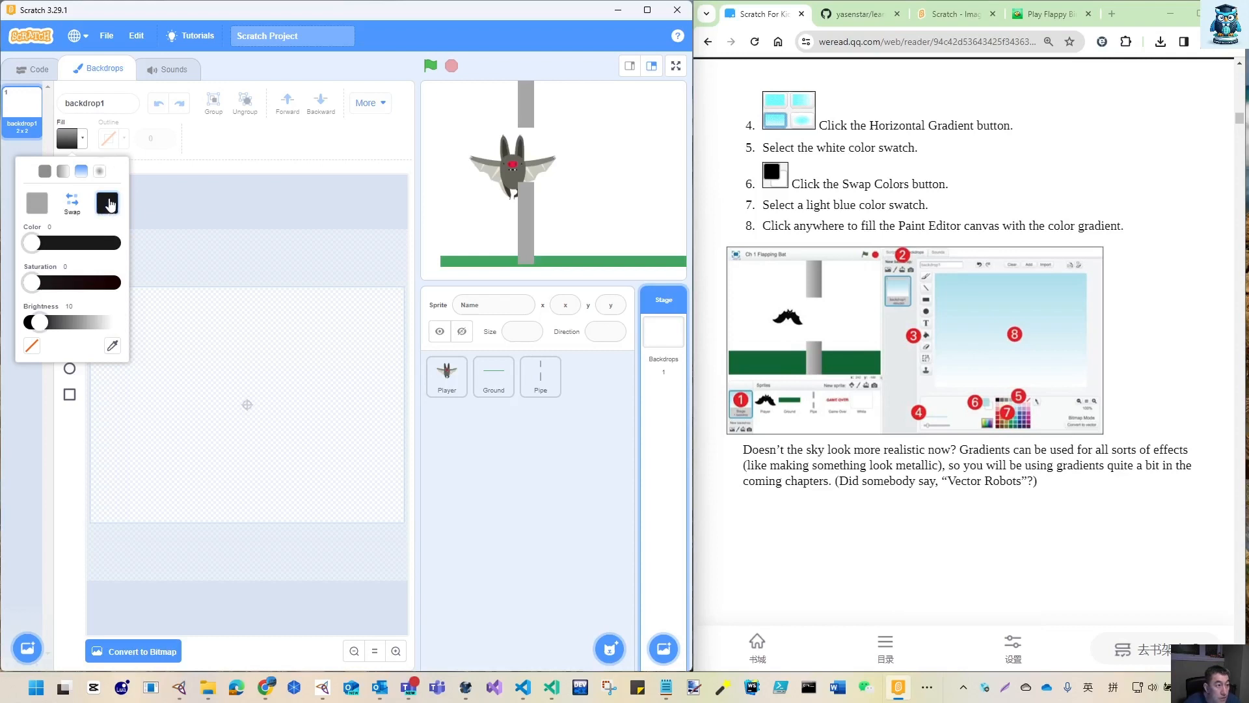
mouse_move(35, 247)
left_mouse_down()
mouse_move(83, 255)
mouse_move(32, 247)
left_mouse_up()
left_click(77, 210)
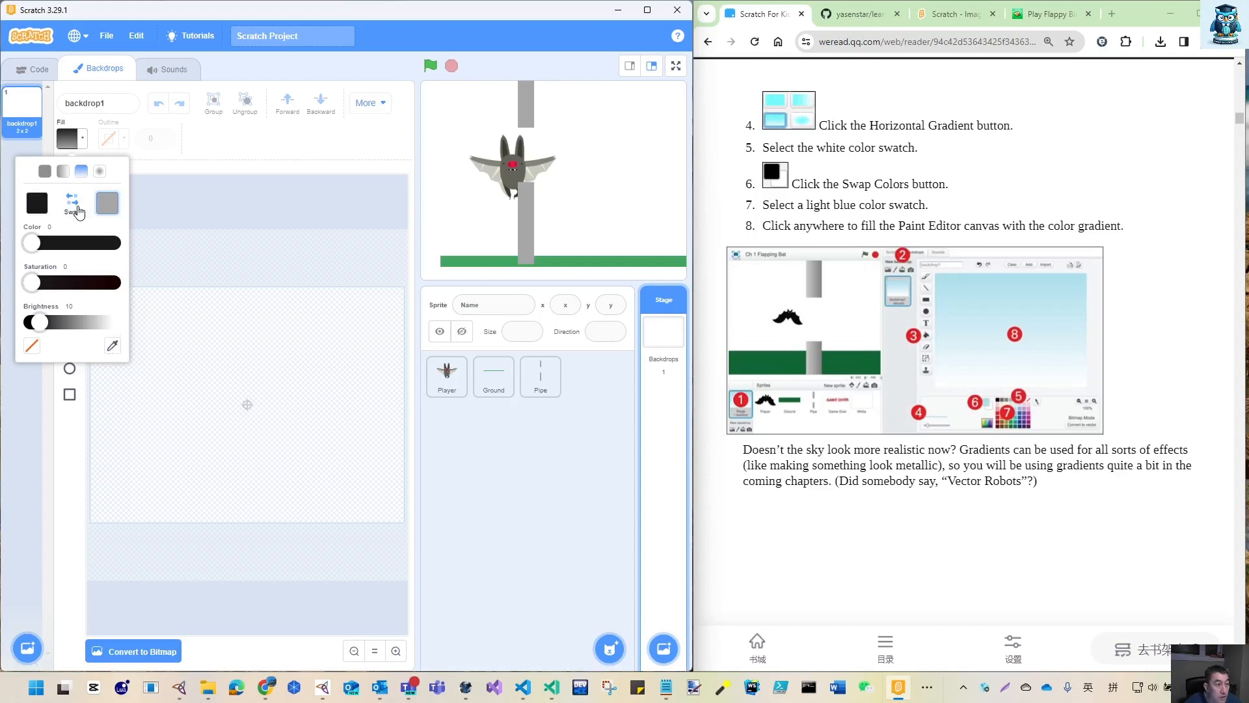
left_click(77, 210)
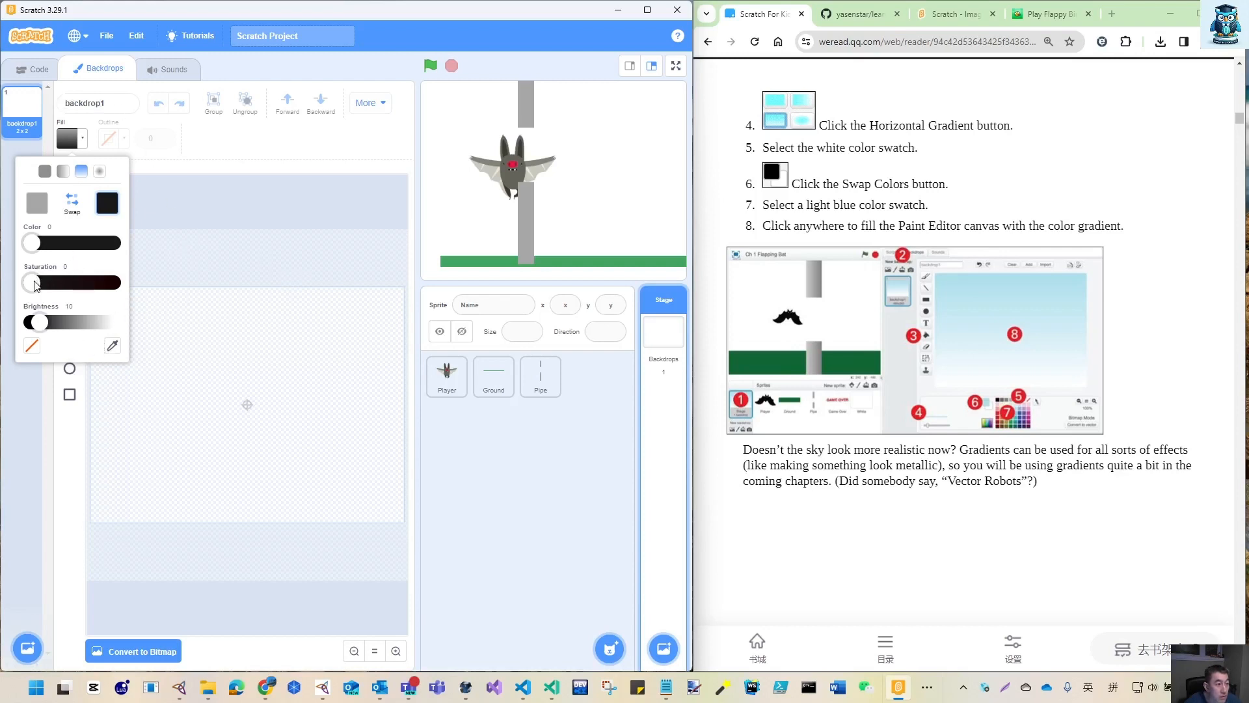
Set the gradient's second colour to bright sky blue with colour 52, saturation 81 and brightness 100.
left_click_drag(32, 283, 78, 330)
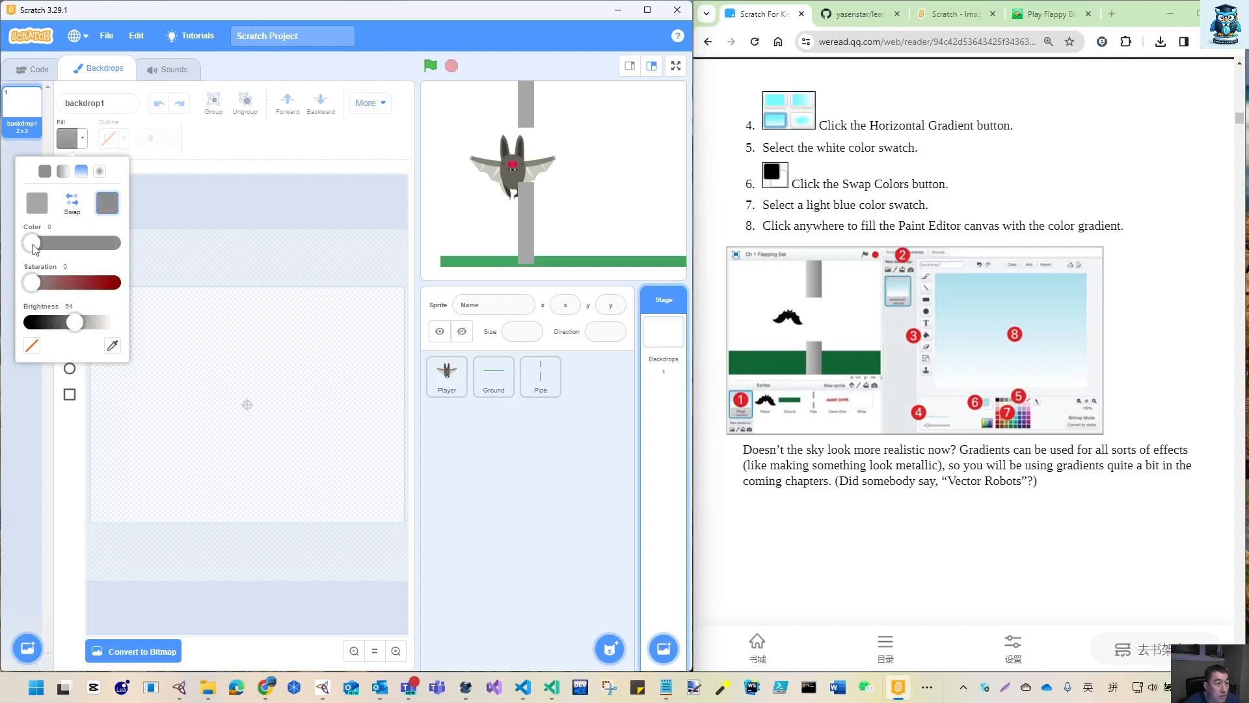
left_click_drag(34, 248, 98, 284)
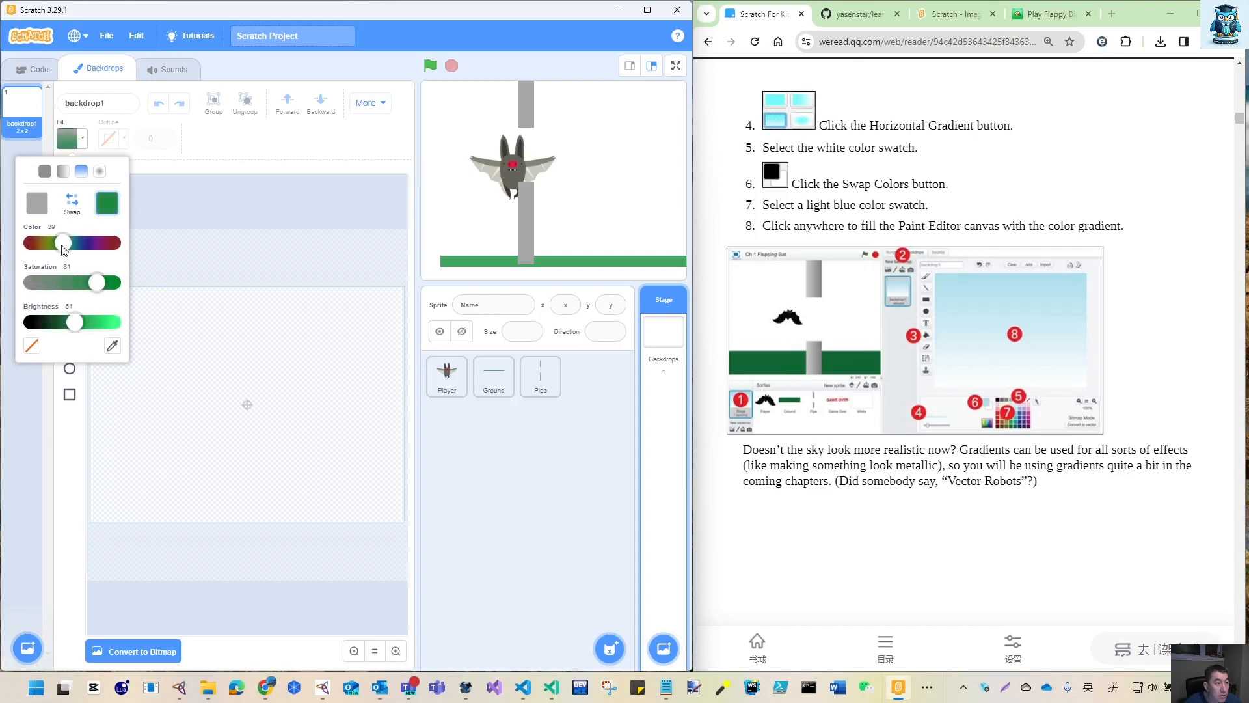
left_click_drag(75, 329, 97, 332)
left_click_drag(63, 243, 75, 253)
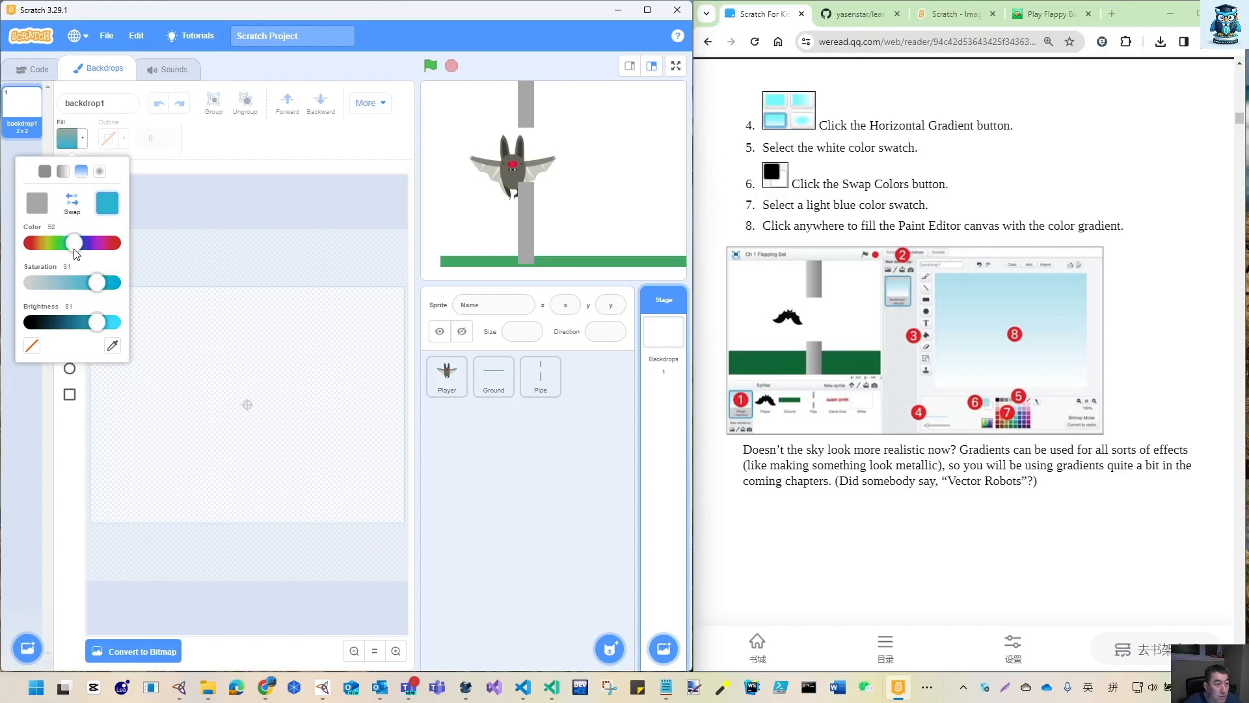
left_click_drag(97, 323, 121, 334)
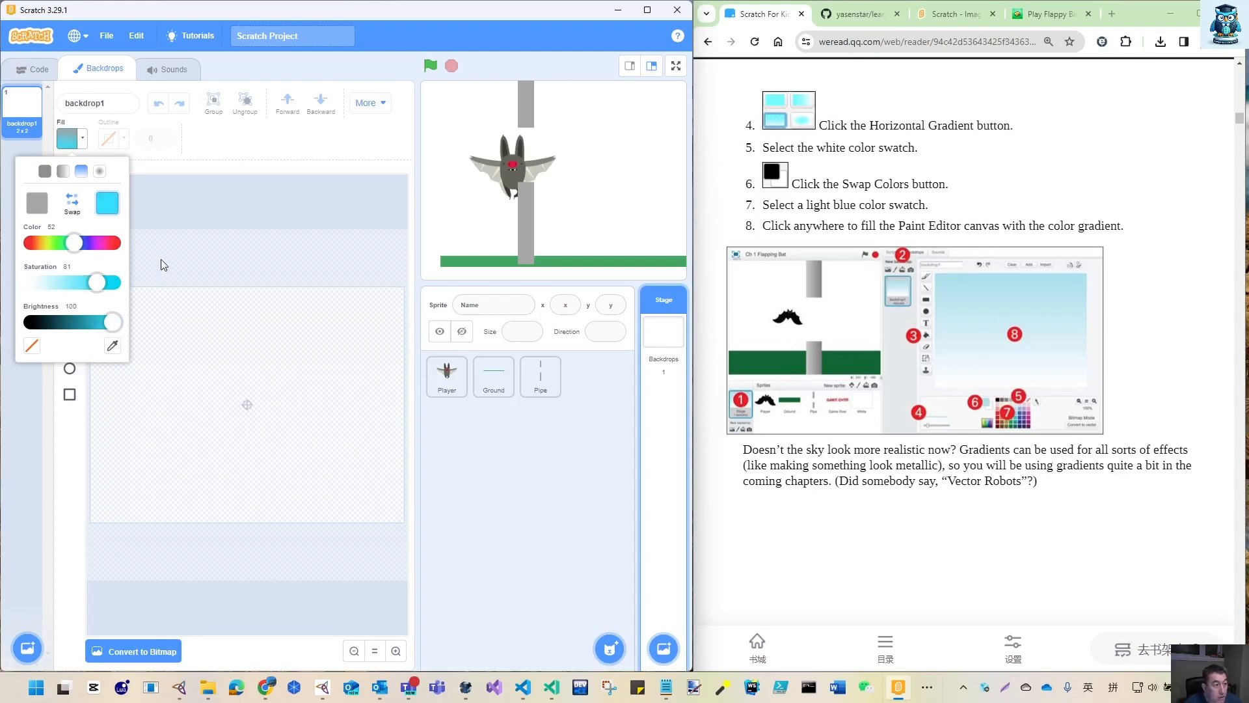
left_click(229, 266)
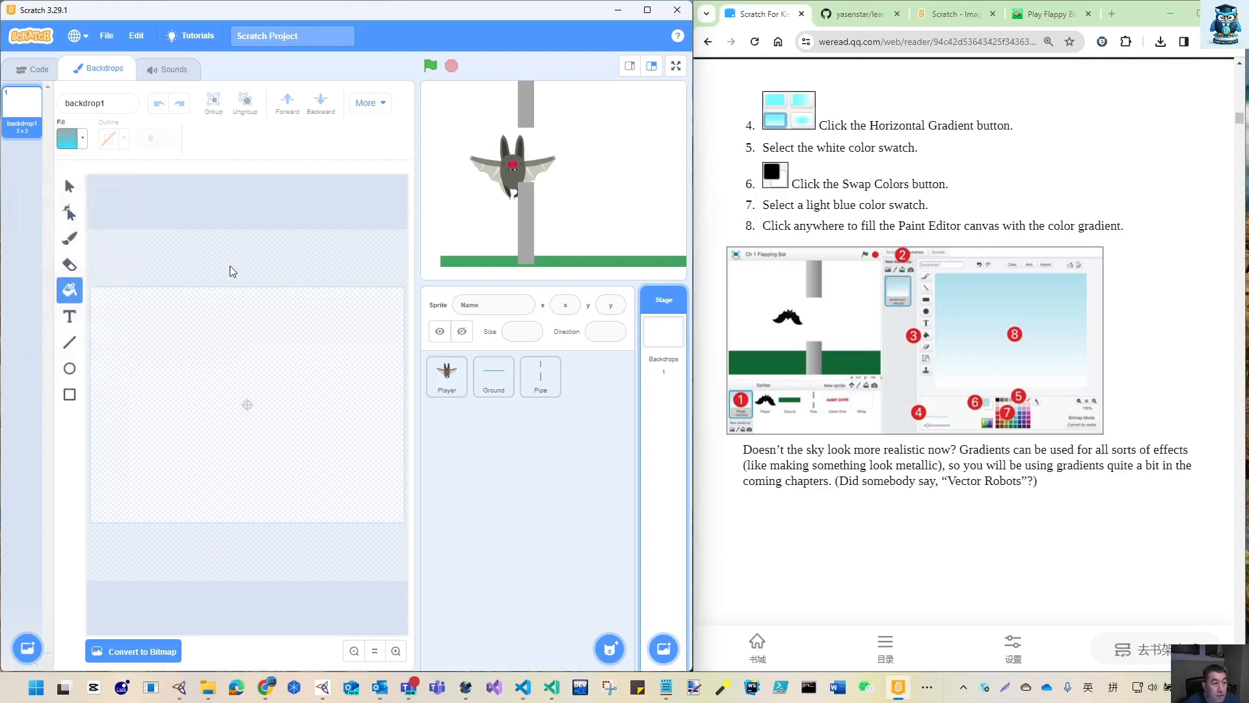
Swap the gradient's colours so blue comes first, and turn the gray second colour white by raising its brightness to maximum.
left_click(82, 144)
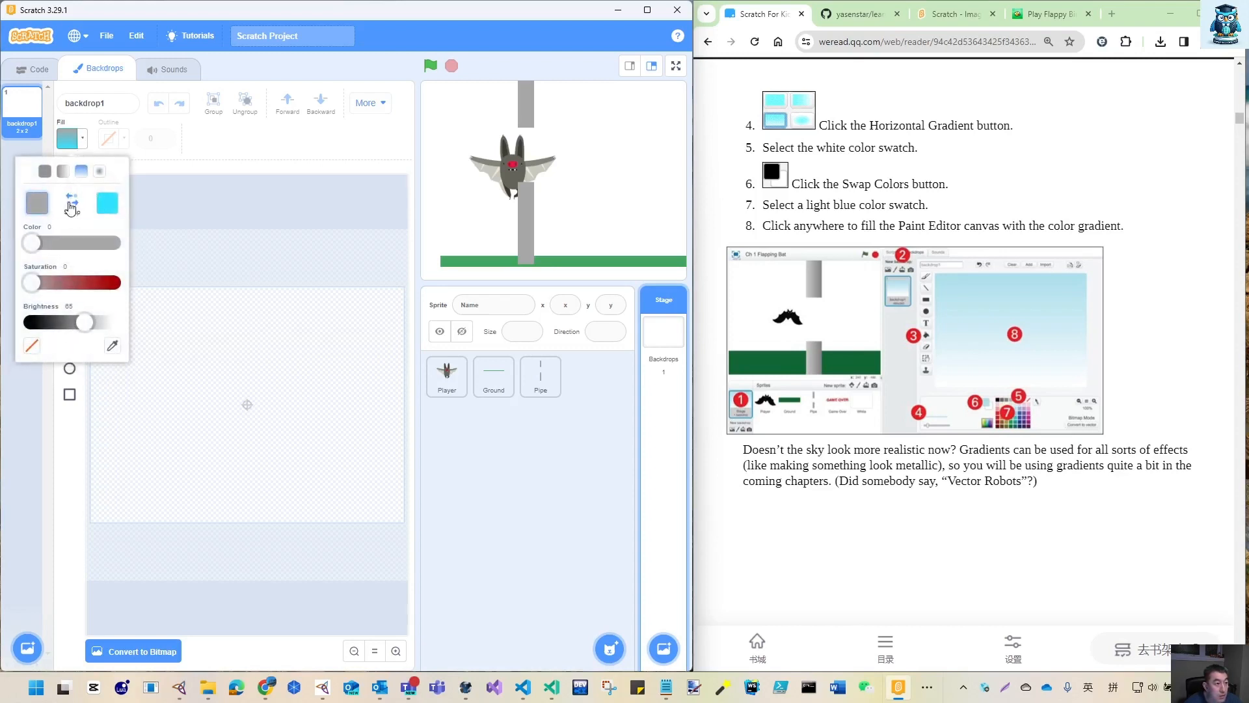
left_click(73, 203)
left_click(109, 206)
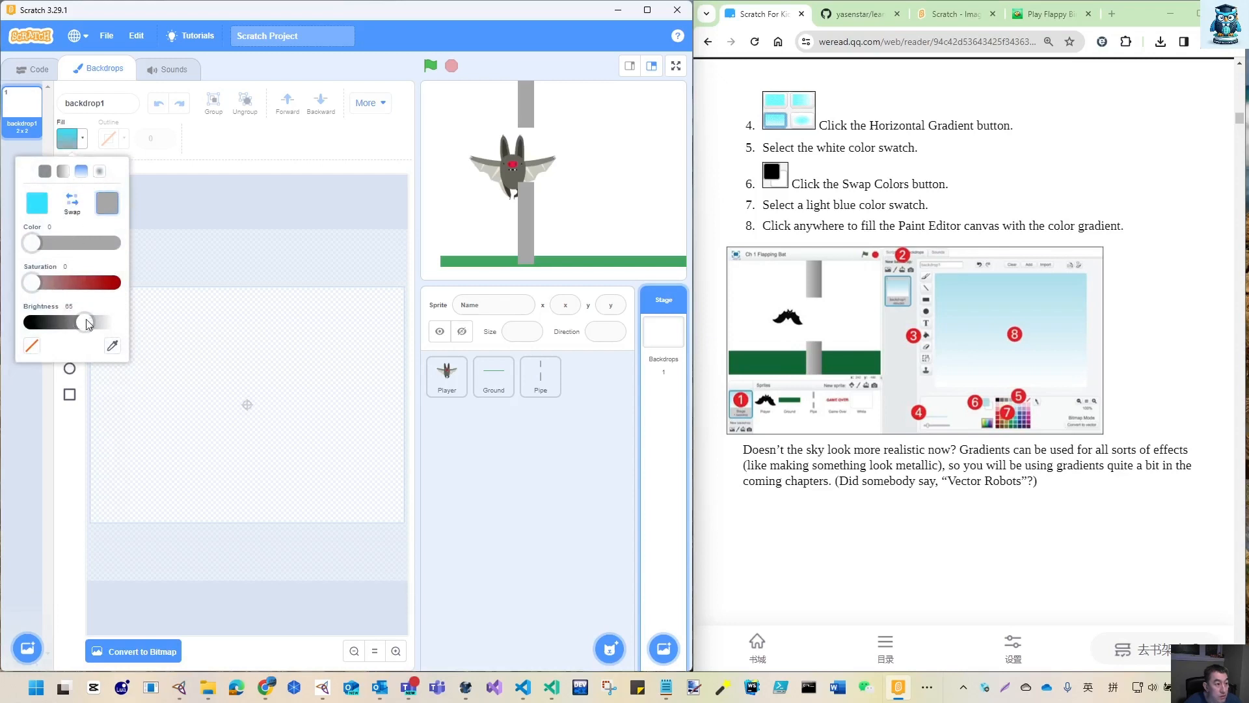
left_click_drag(88, 324, 119, 324)
left_click(197, 255)
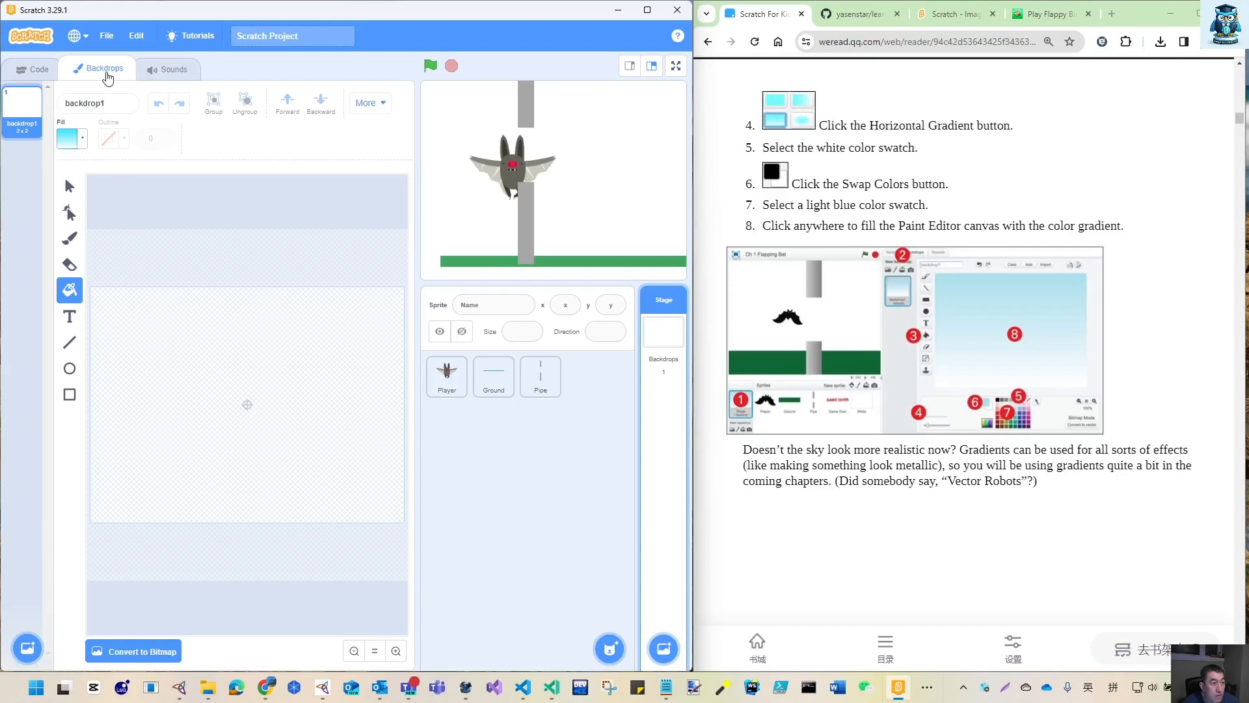
Draw a gradient-filled rectangle covering the whole canvas of backdrop1.
left_click(446, 376)
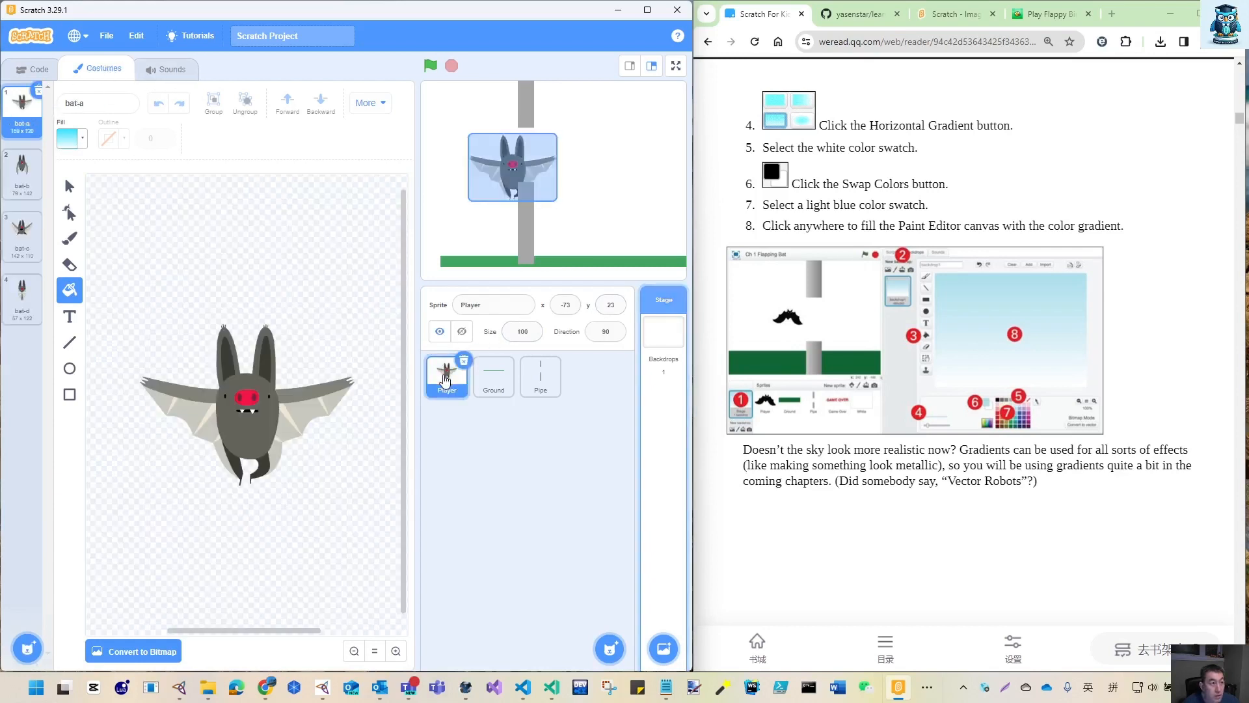
left_click(670, 340)
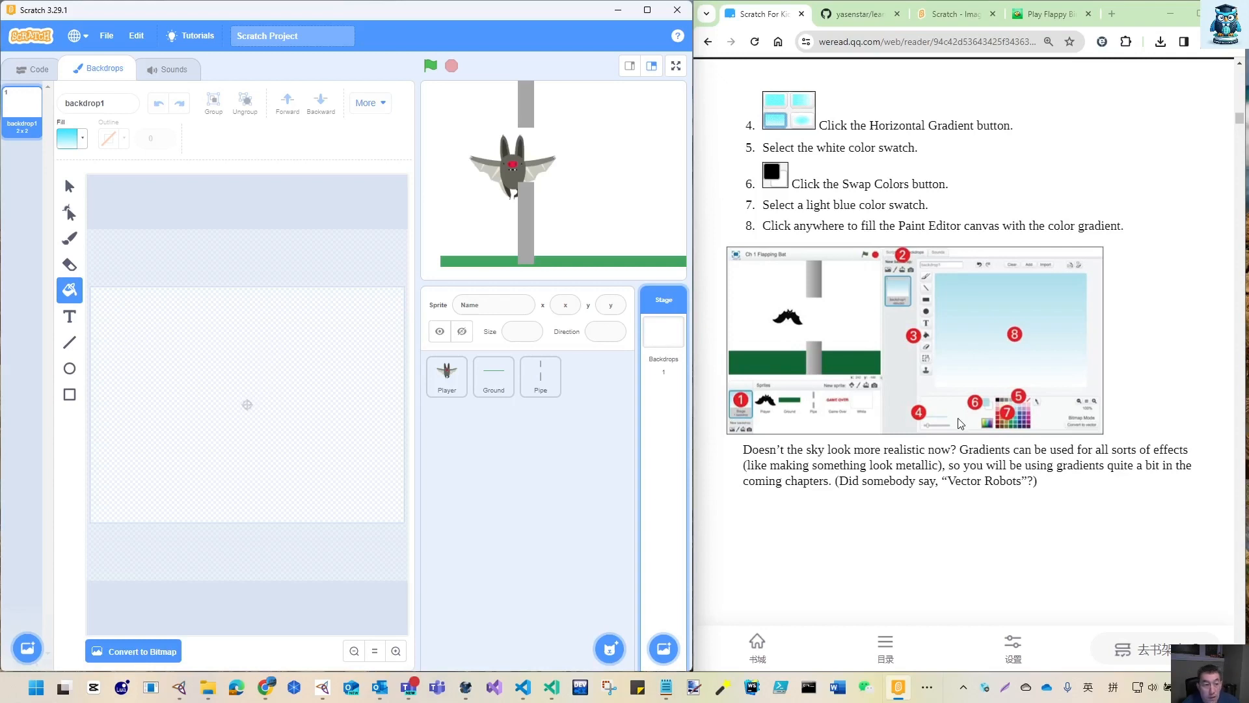
left_click(70, 394)
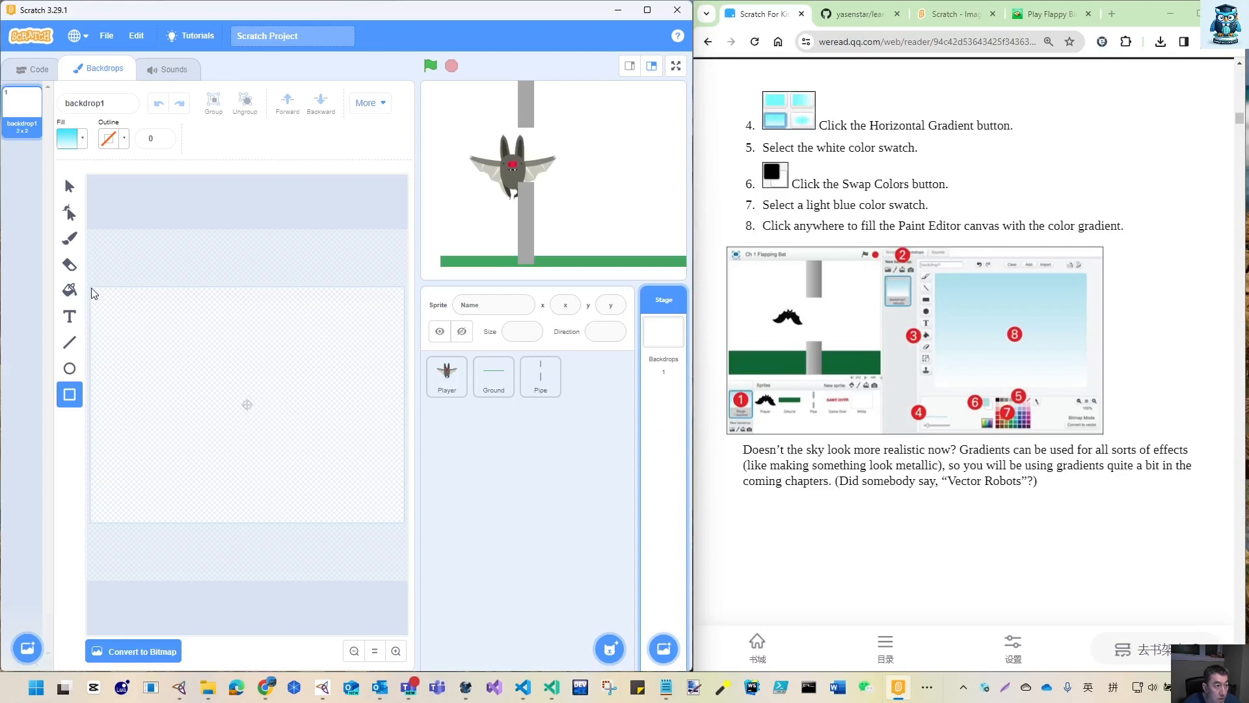
left_click_drag(92, 289, 405, 522)
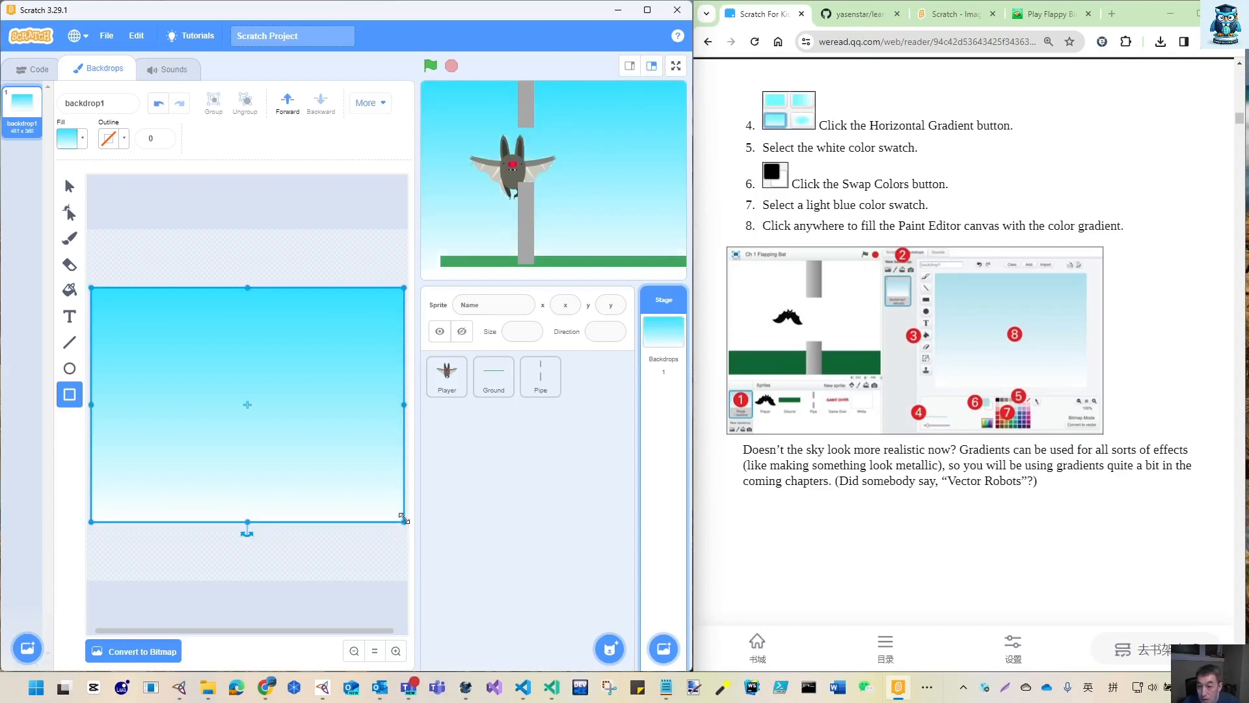
Lighten the sky rectangle's blue gradient colour by setting its saturation to 33.
left_click(69, 139)
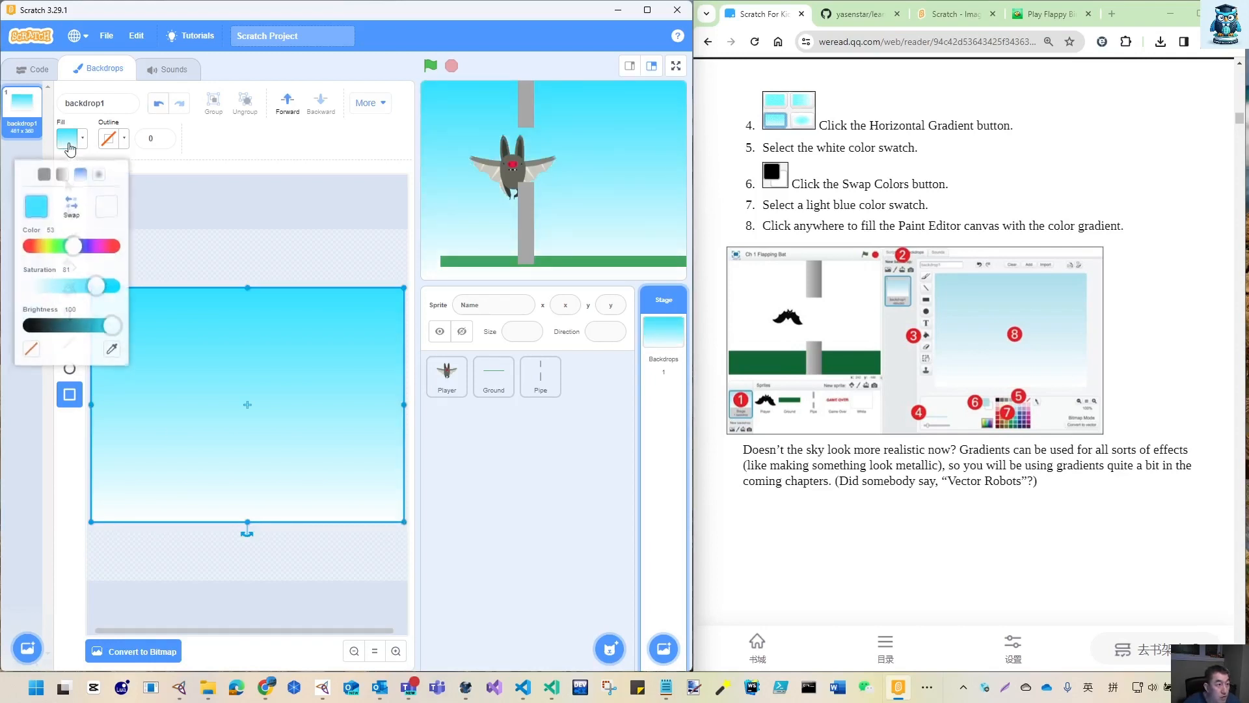
left_click_drag(102, 289, 64, 296)
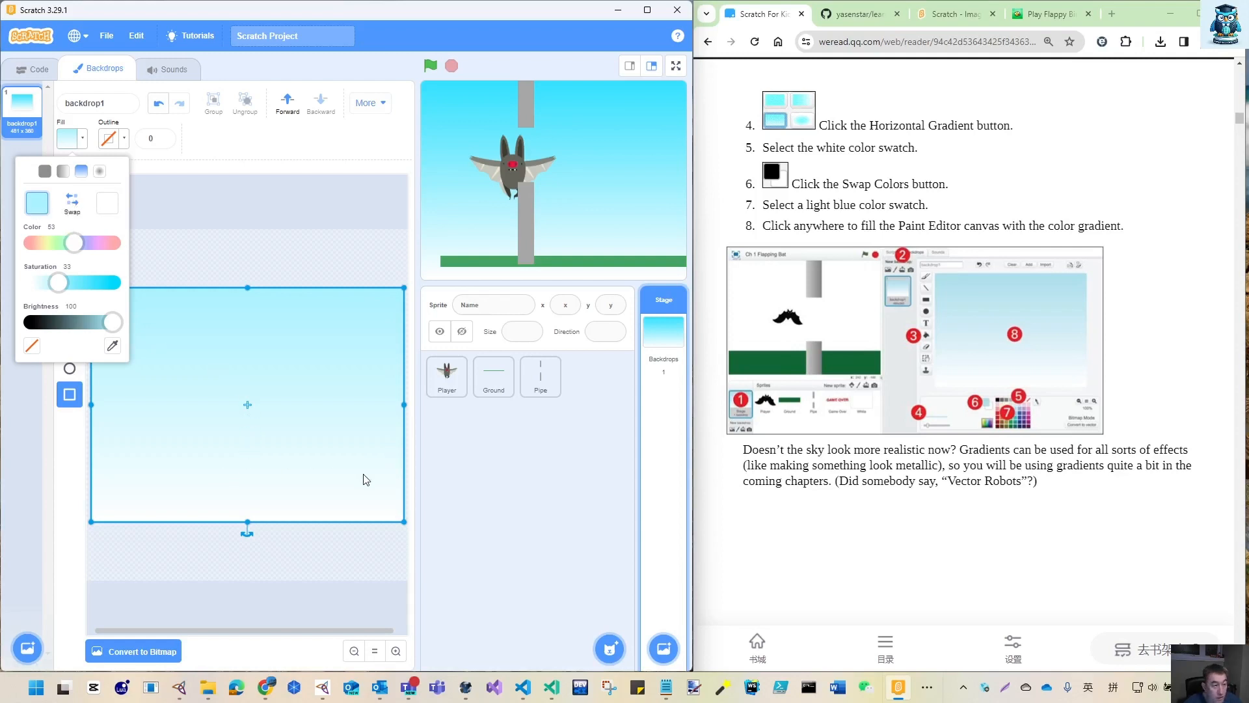
left_click(276, 249)
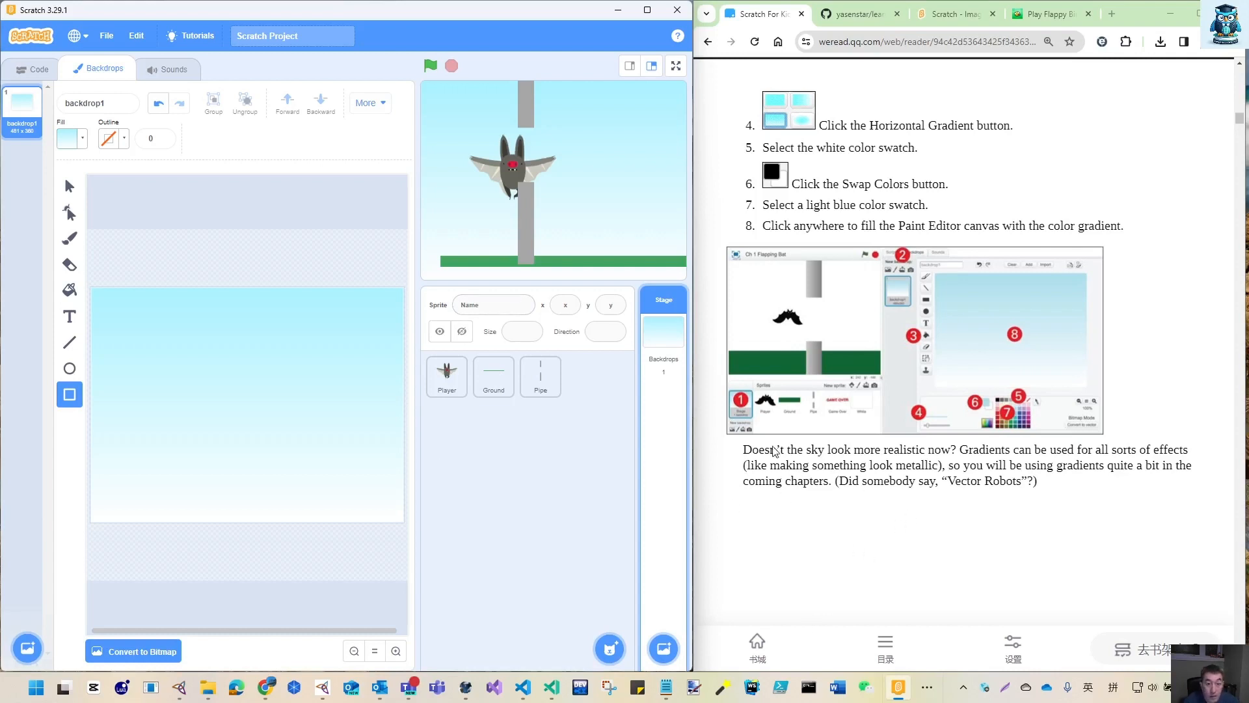
scroll(849, 467, "down", 5)
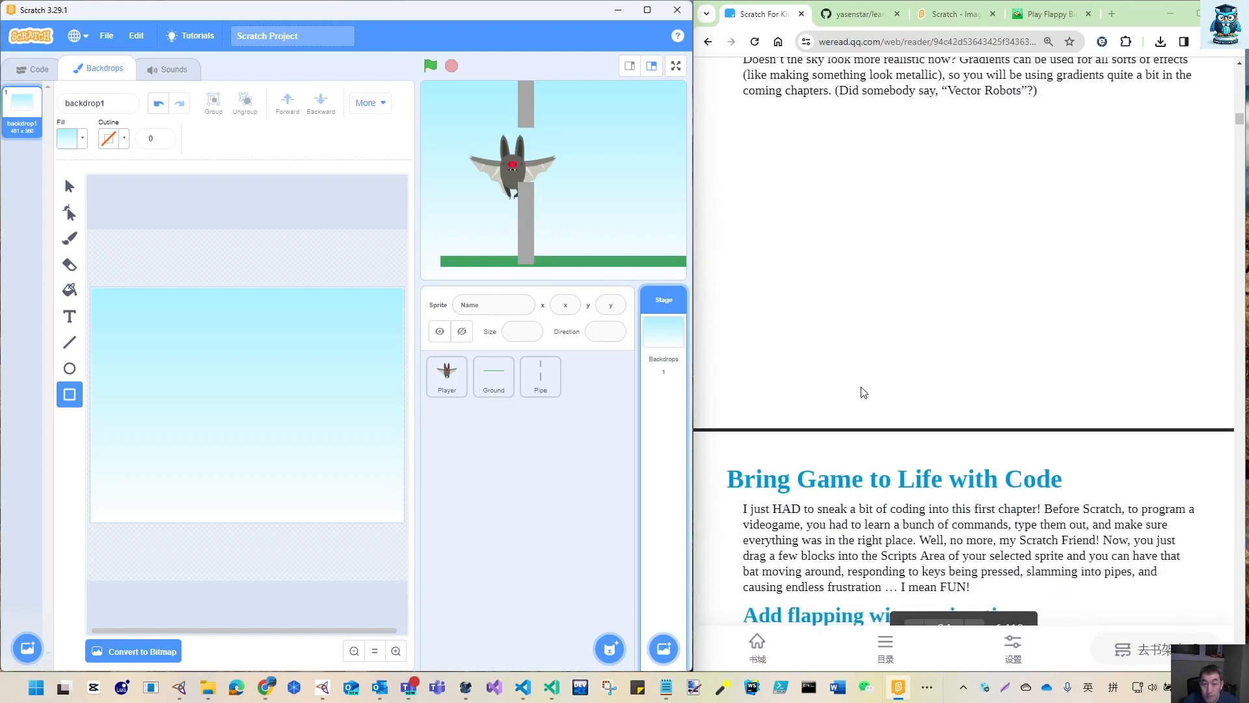
scroll(863, 390, "up", 10)
scroll(862, 391, "up", 3)
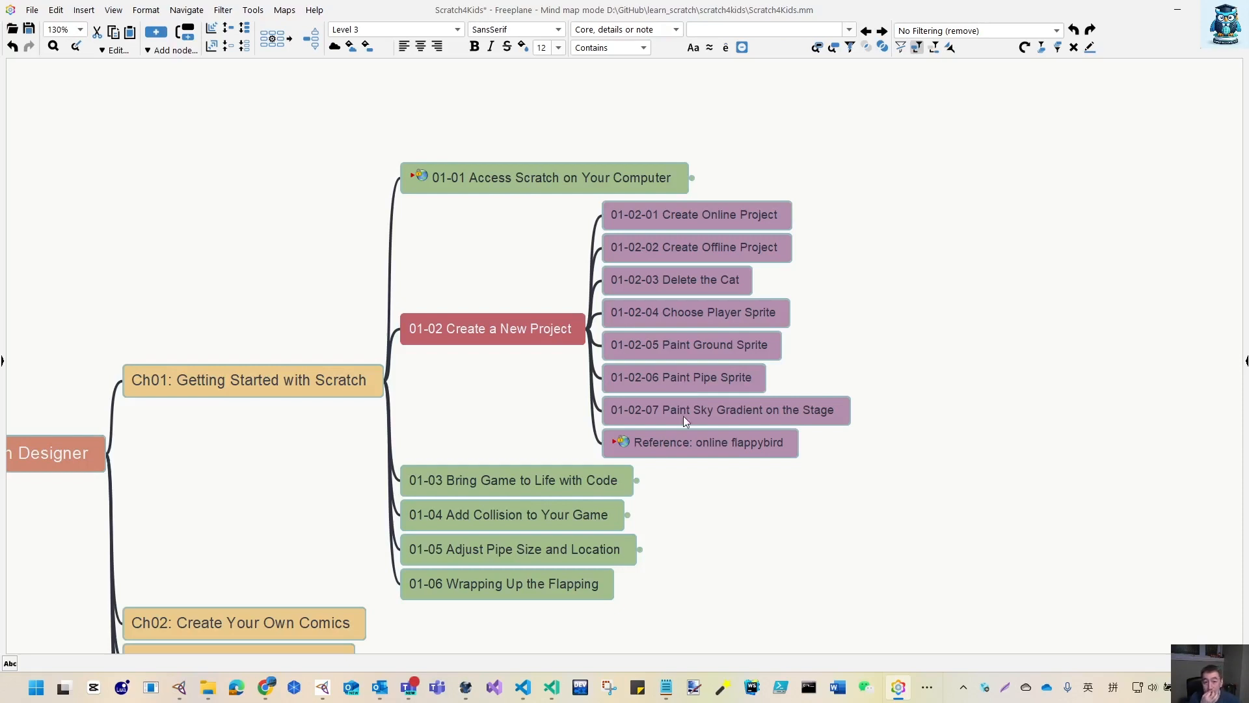
left_click(1178, 9)
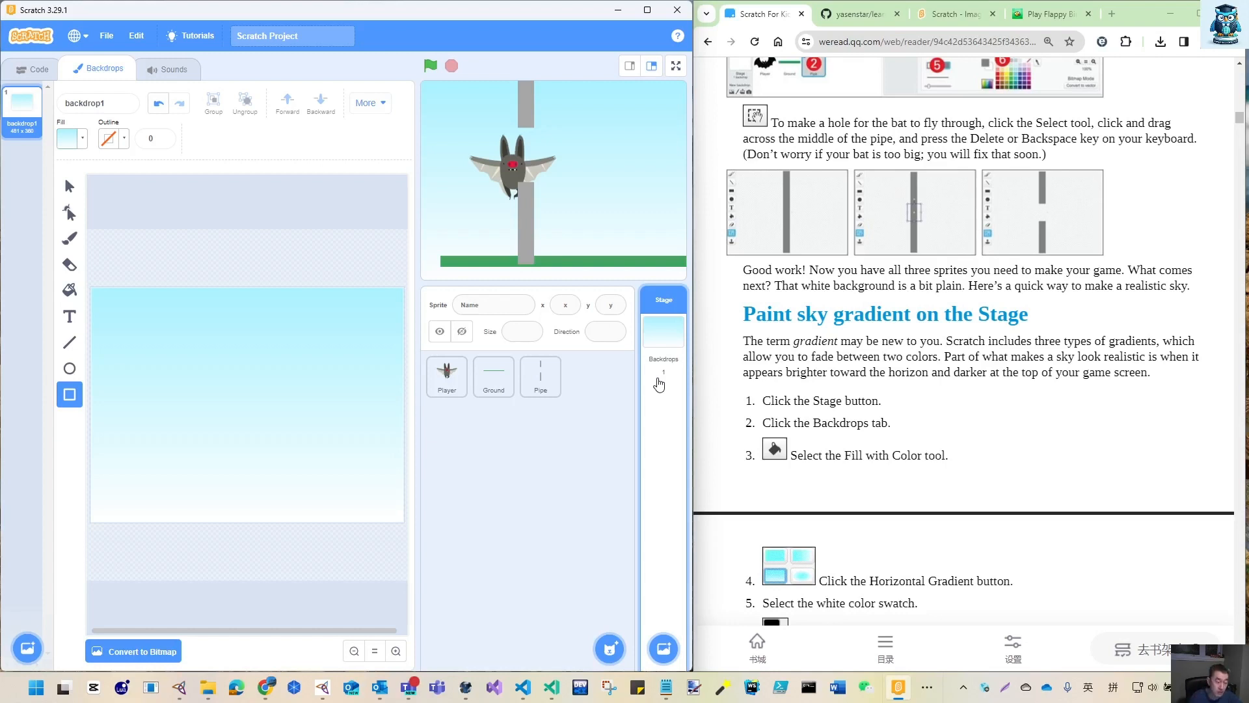
Save the project to the computer as Flapping_Bat_1-2.sb3 in the ch01 folder.
left_click(106, 36)
left_click(130, 112)
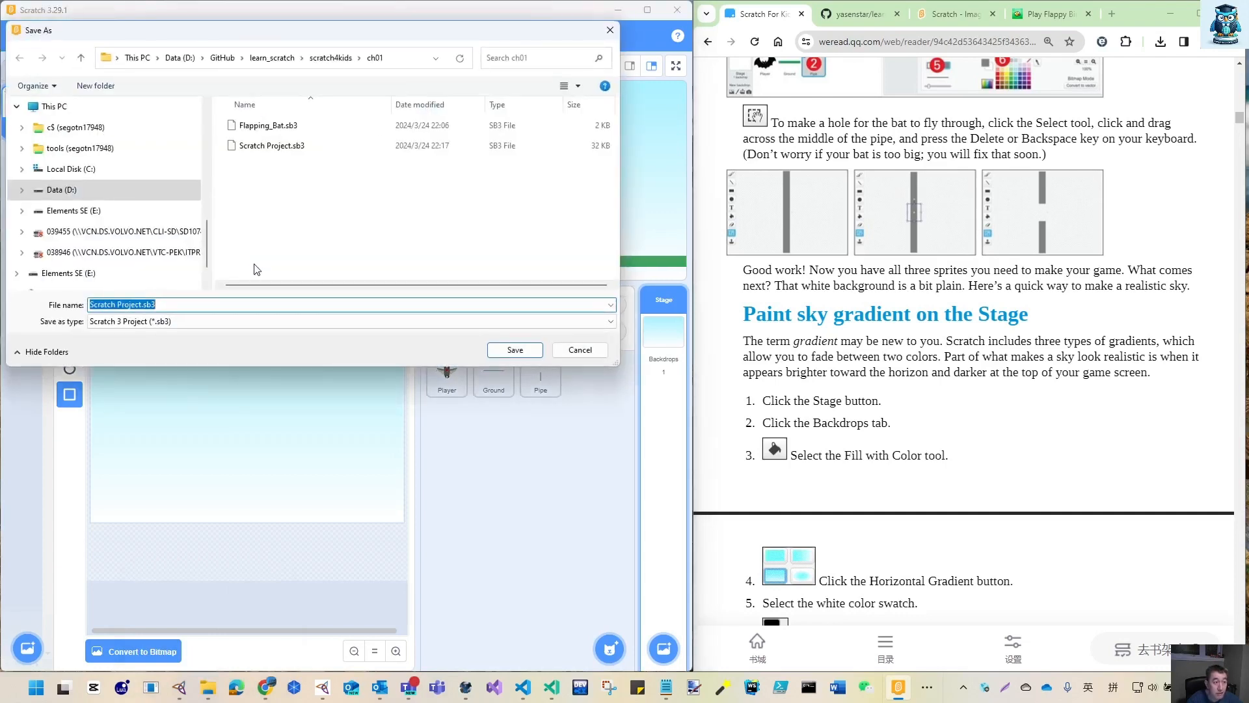
left_click(145, 304)
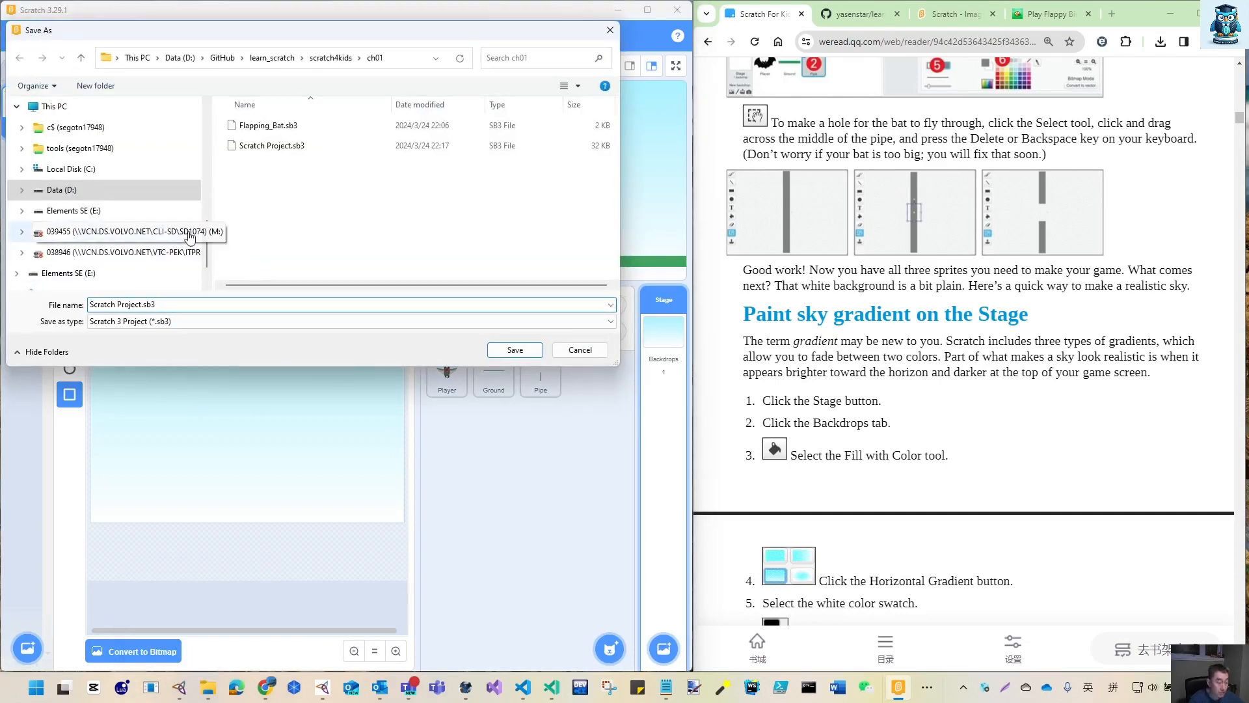
left_click(267, 126)
double_click(136, 302)
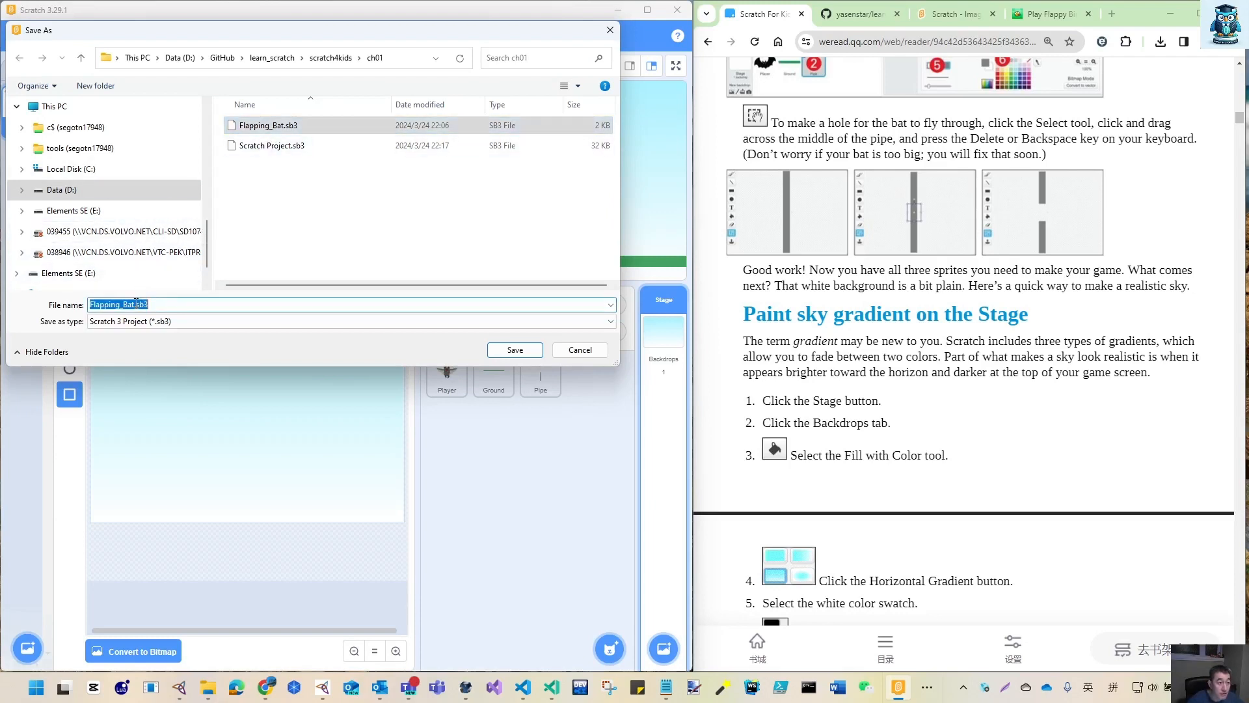
left_click(136, 303)
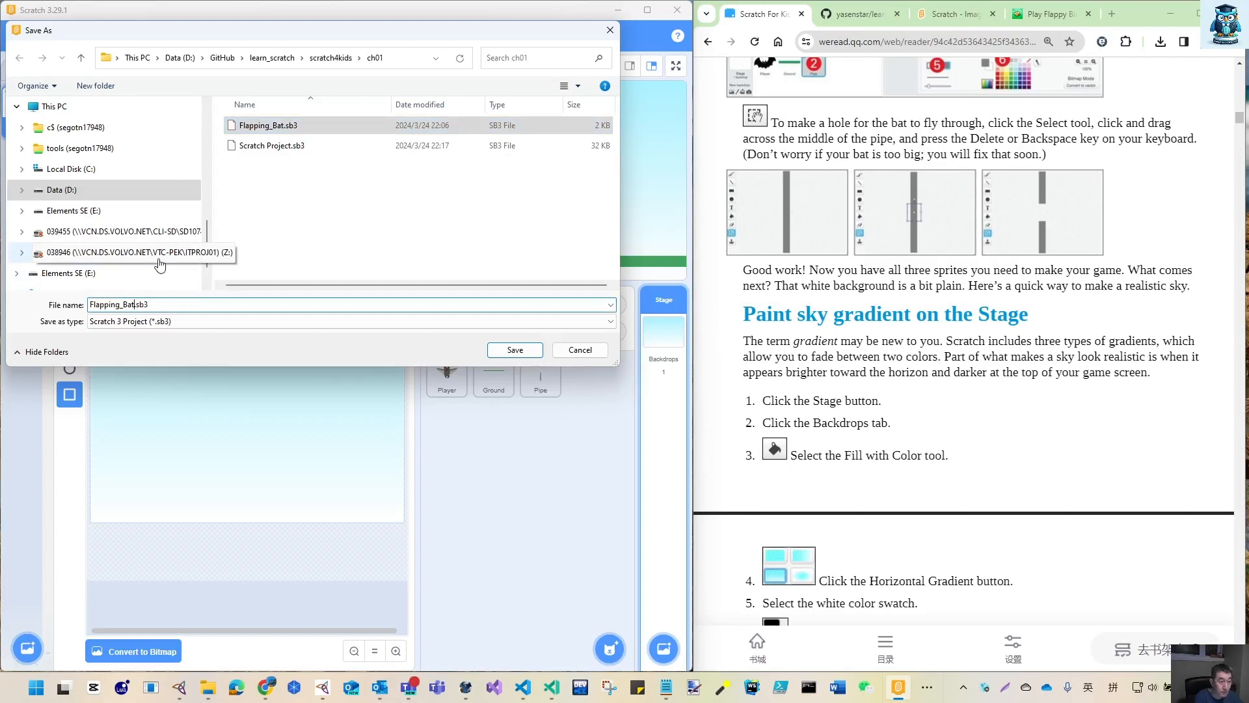
type("_")
type("2-1")
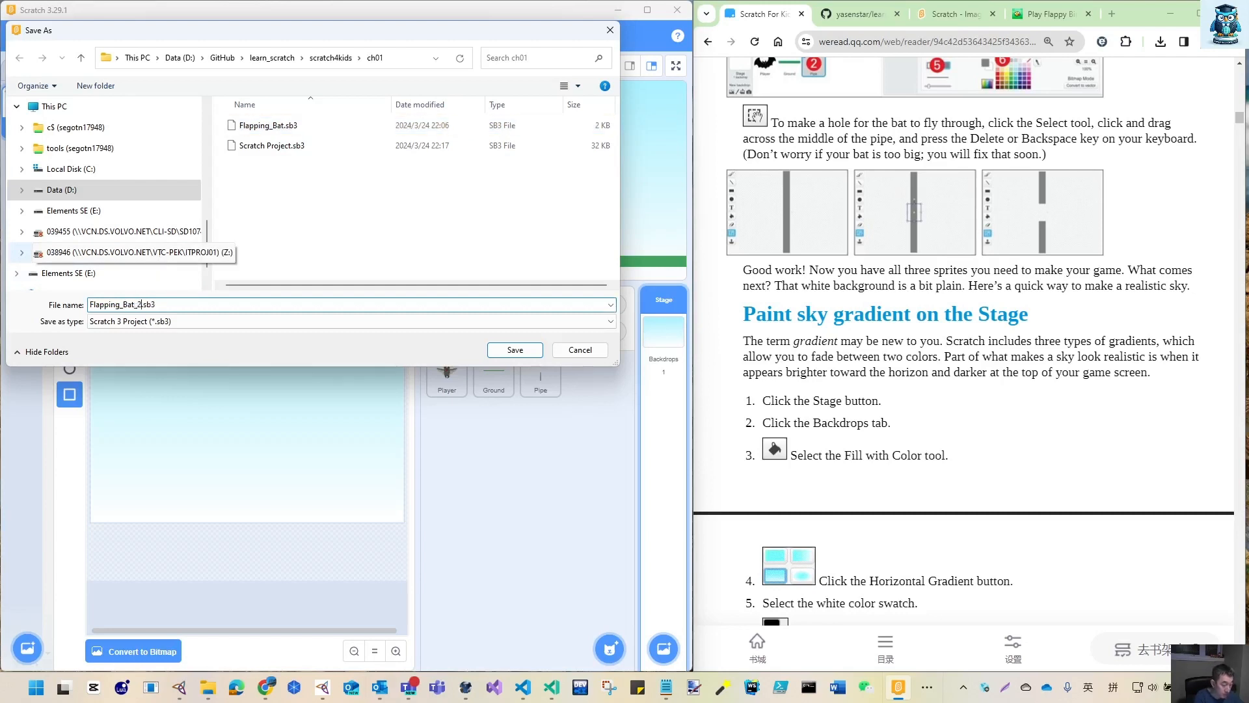
key("BackSpace")
key("BackSpace")
key("BackSpace")
type("1-2")
key("Return")
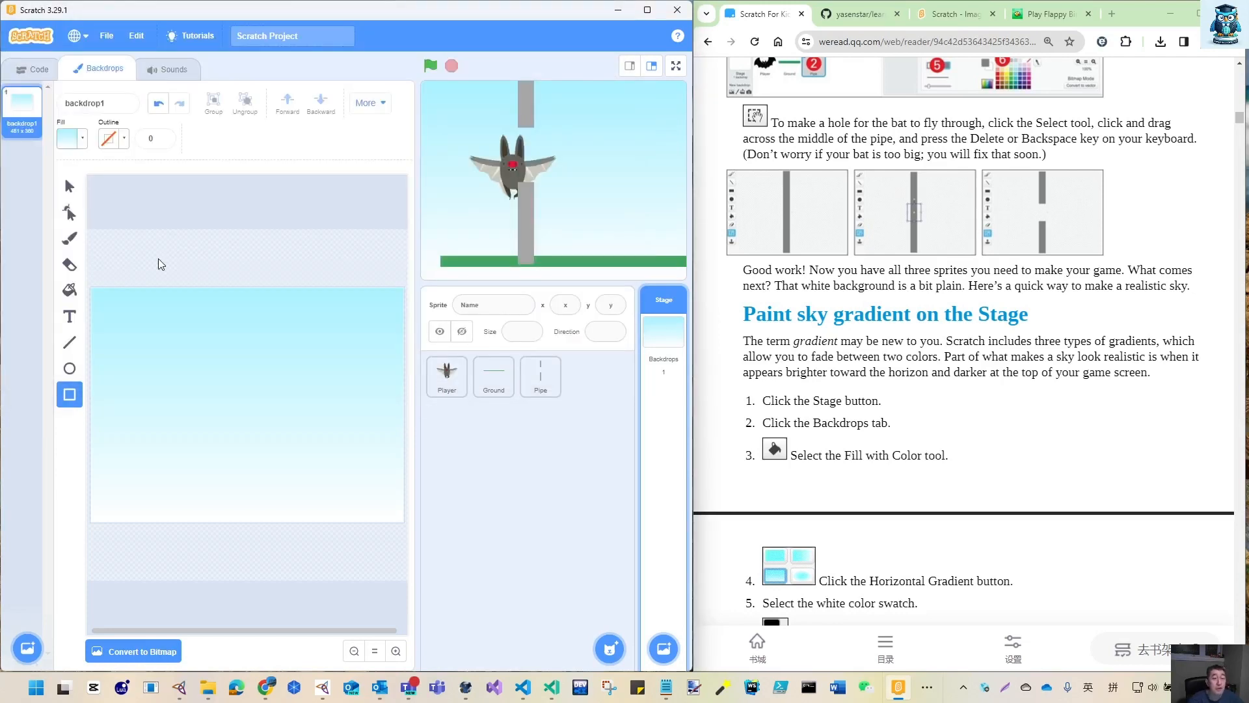